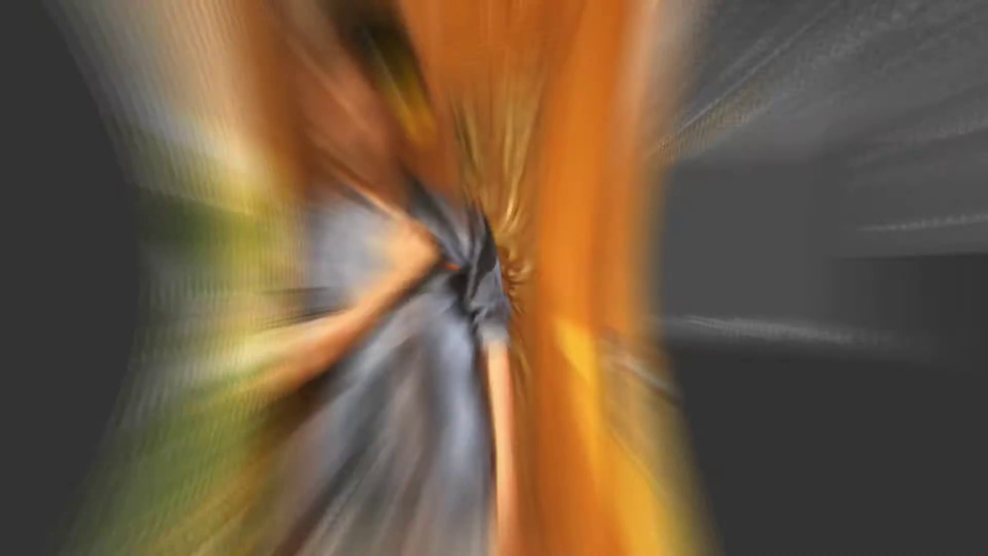
Duplicate Layer 0 with Ctrl+J into a 'Layer 0 copy' backup layer.
key(ctrl+j)
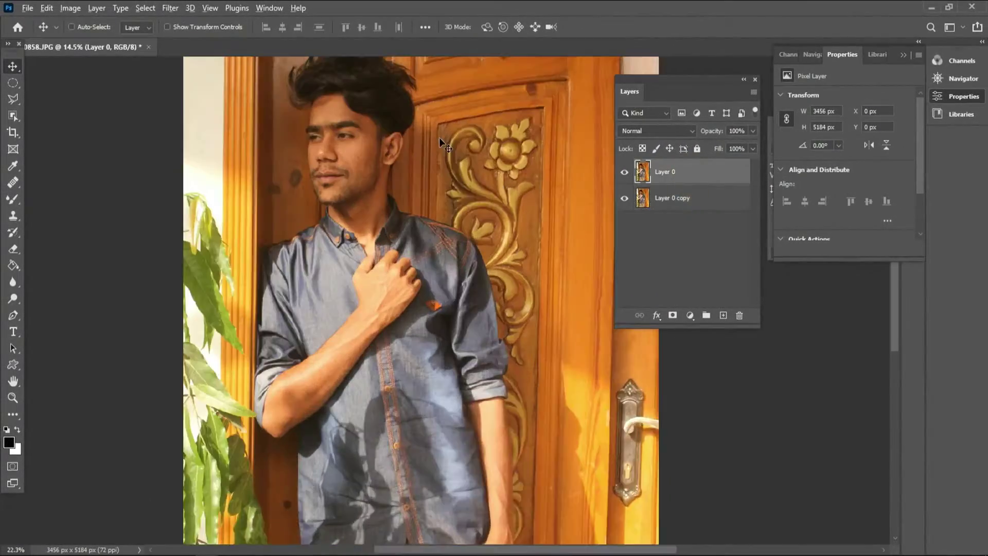
Zoom in on the man's face and browse the toolbar flyouts to the healing tools group.
scroll(363, 146, up, 3)
scroll(365, 147, up, 2)
scroll(322, 156, up, 2)
scroll(314, 165, up, 2)
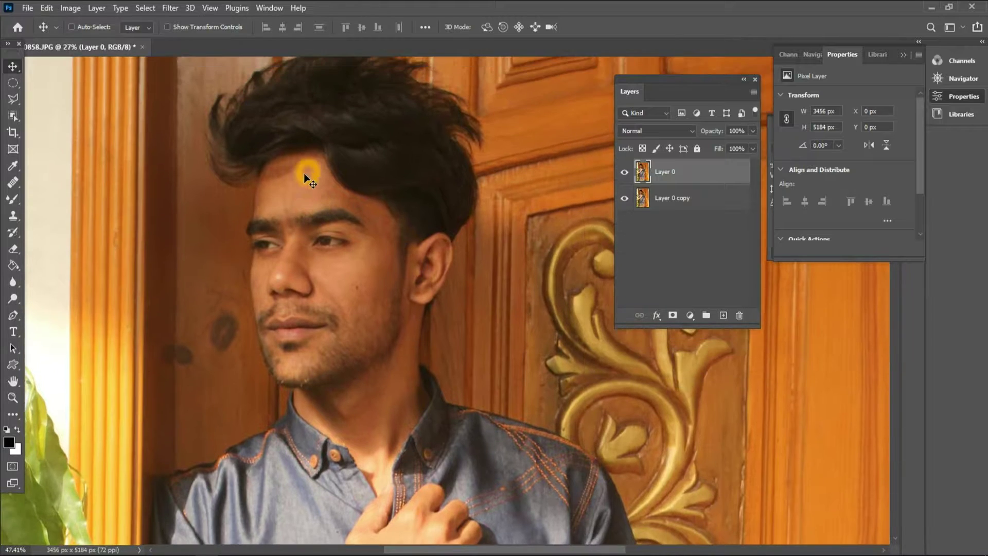
scroll(304, 173, up, 2)
scroll(312, 225, up, 1)
scroll(82, 239, down, 2)
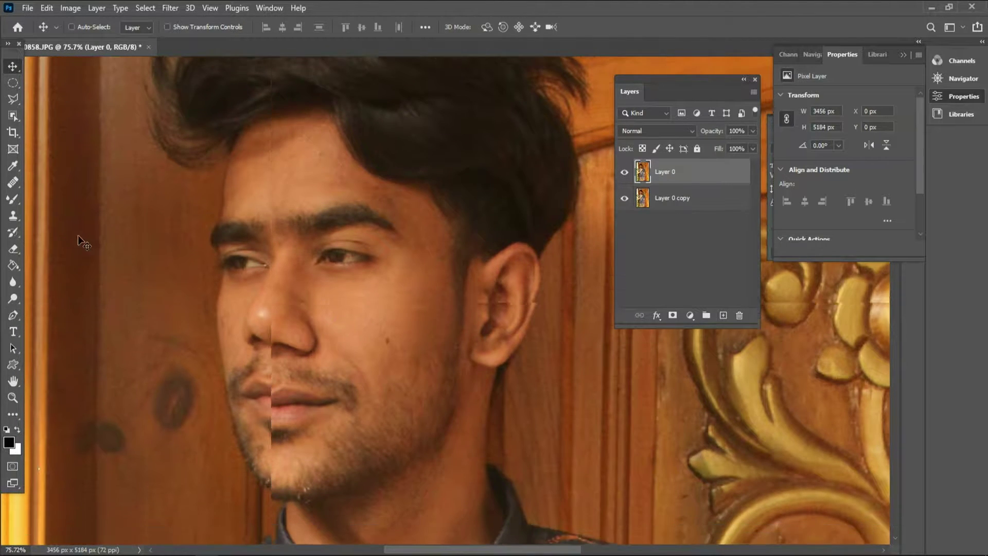
right_click(13, 199)
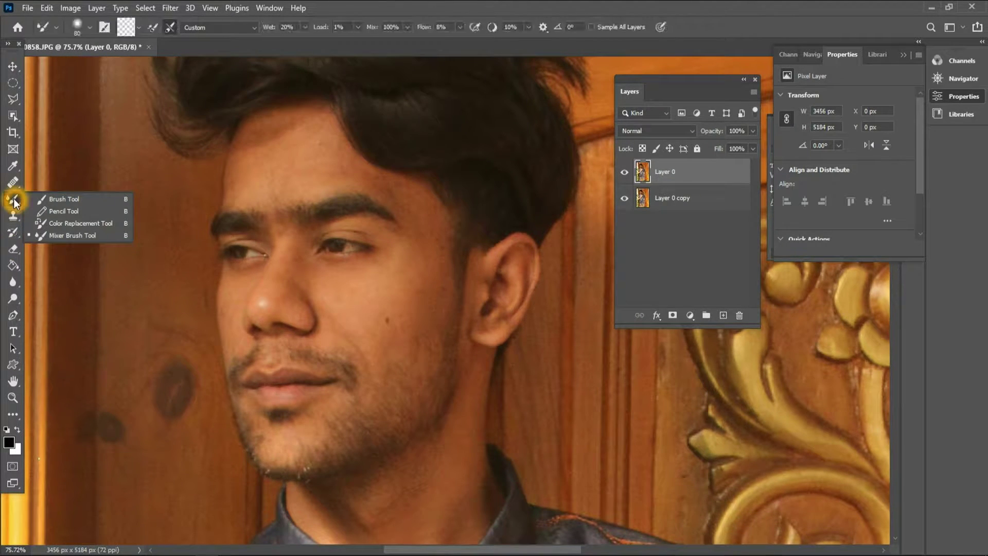
click(53, 198)
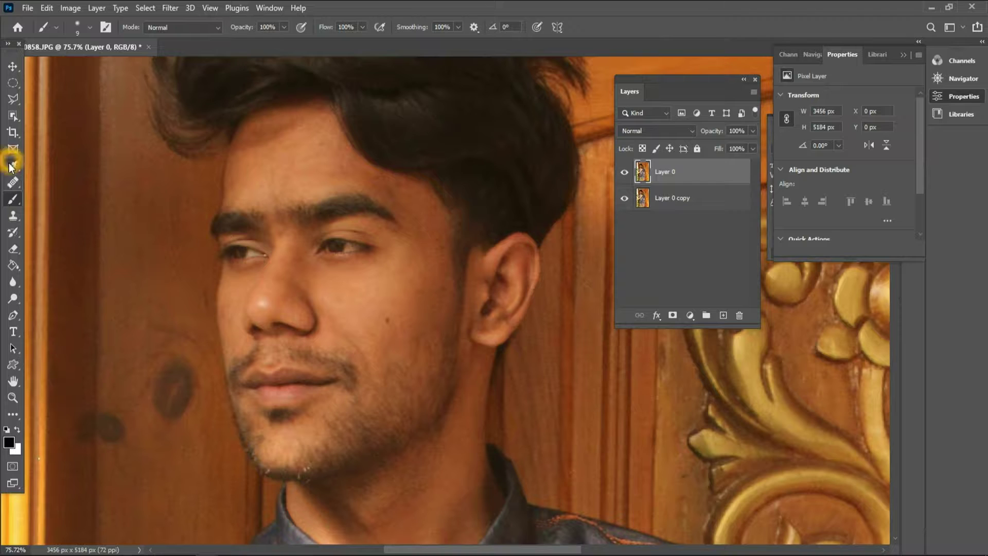
click(16, 232)
click(16, 221)
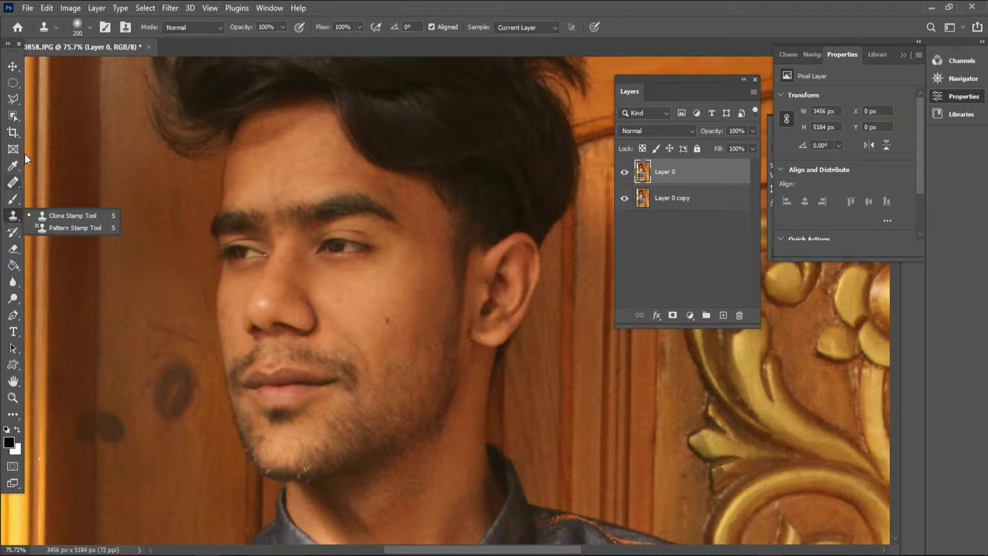
click(12, 182)
right_click(13, 183)
Select the Spot Healing Brush and check its brush size settings.
click(63, 185)
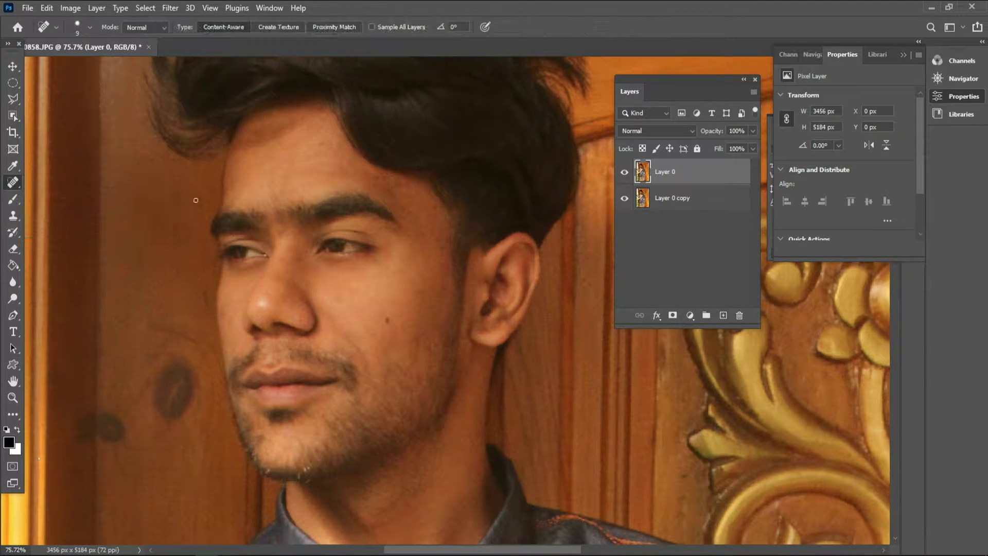
click(89, 28)
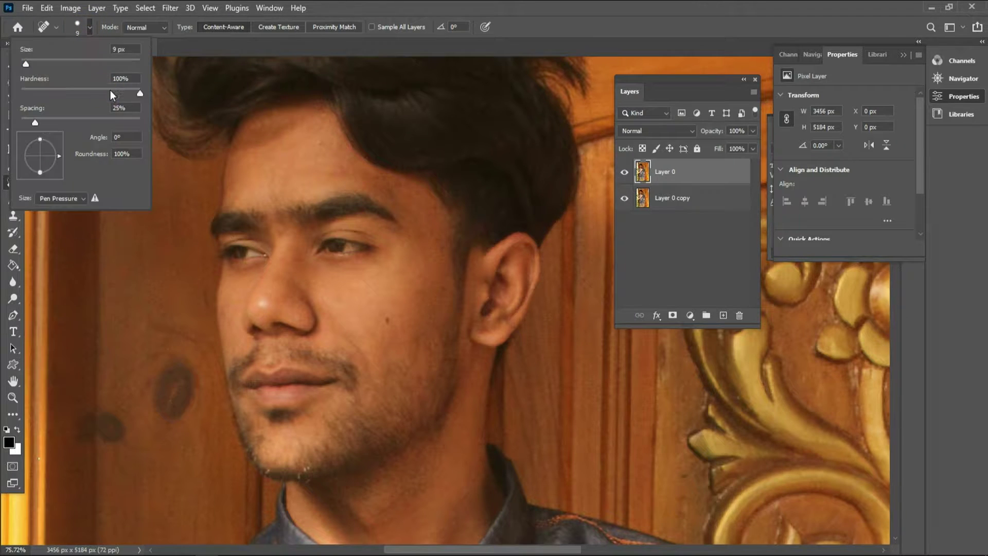
click(150, 246)
scroll(250, 262, up, 3)
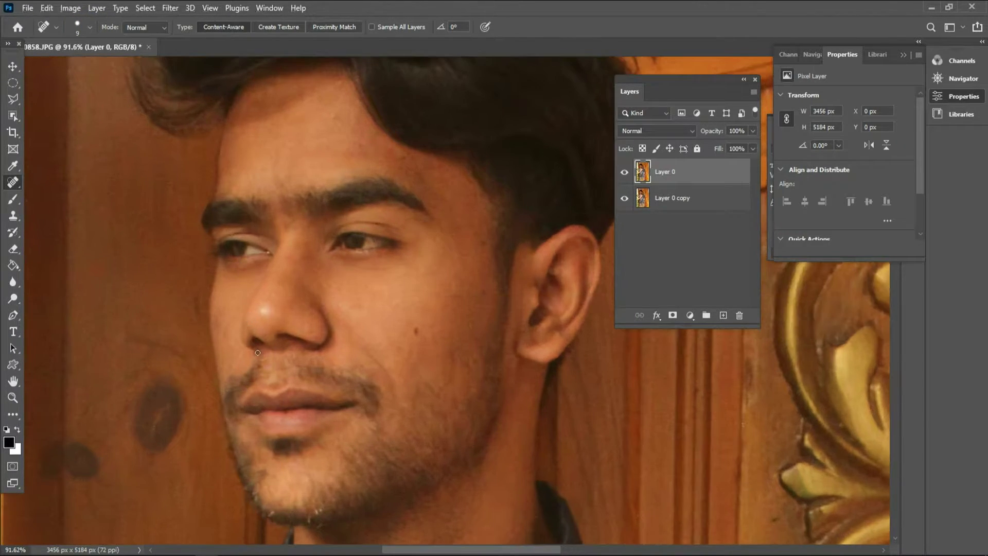
Enlarge the brush and heal dark spots on the cheek, forehead, temple and beside the nostril.
key(bracketright)
click(432, 340)
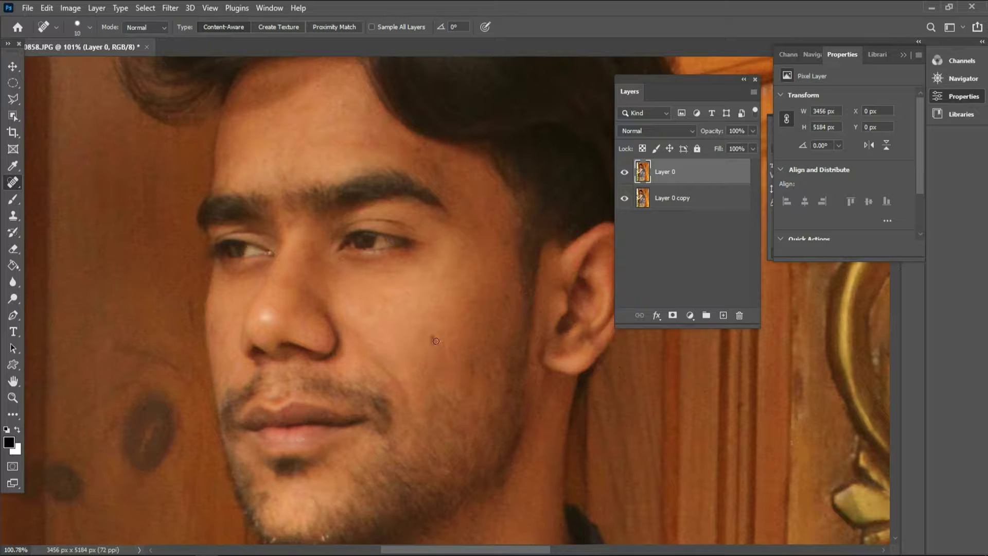
key(bracketright)
click(420, 147)
click(507, 238)
click(321, 344)
scroll(414, 303, down, 2)
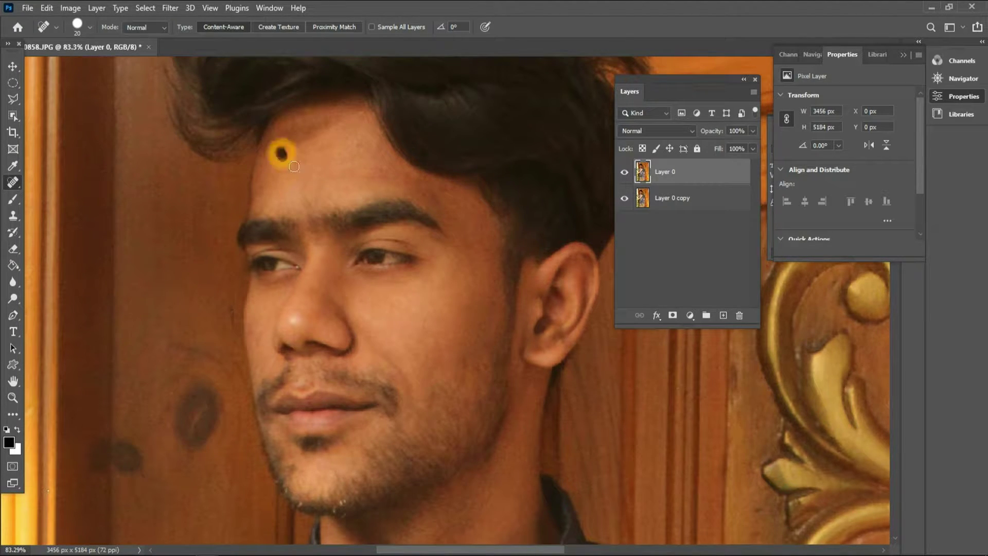
Heal blemishes on the forehead, under the left eye, at the inner eye corner and on the nose.
drag(283, 155, 306, 162)
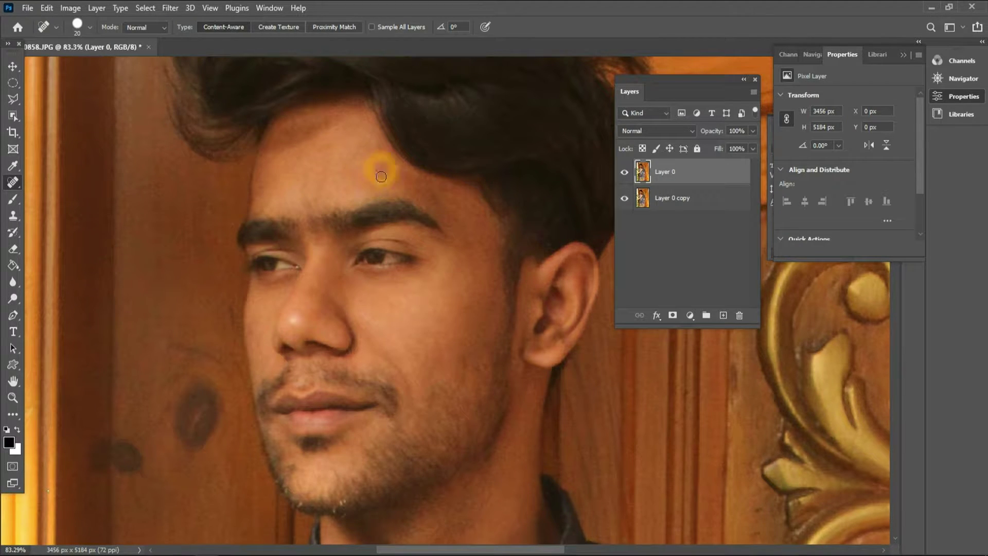
drag(390, 175, 391, 174)
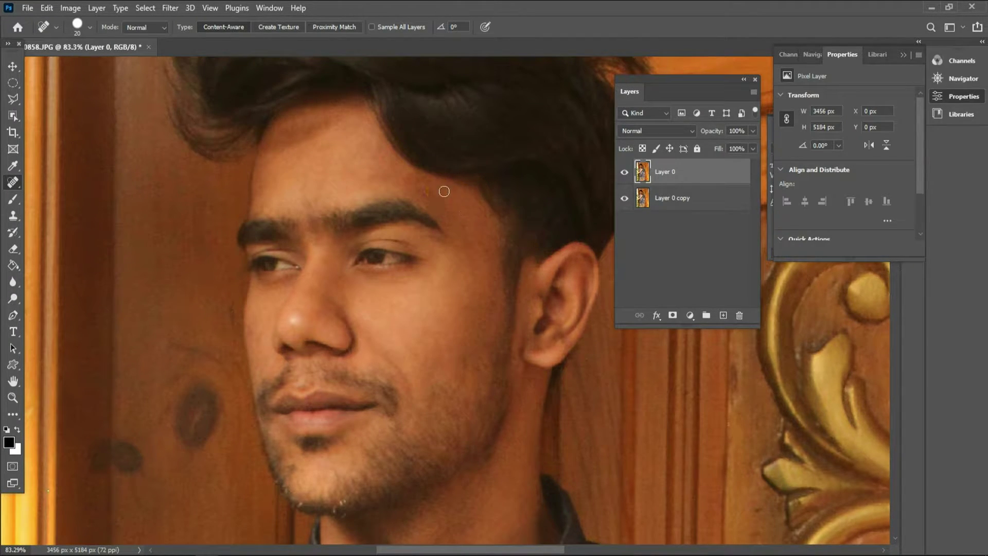
drag(287, 271, 273, 265)
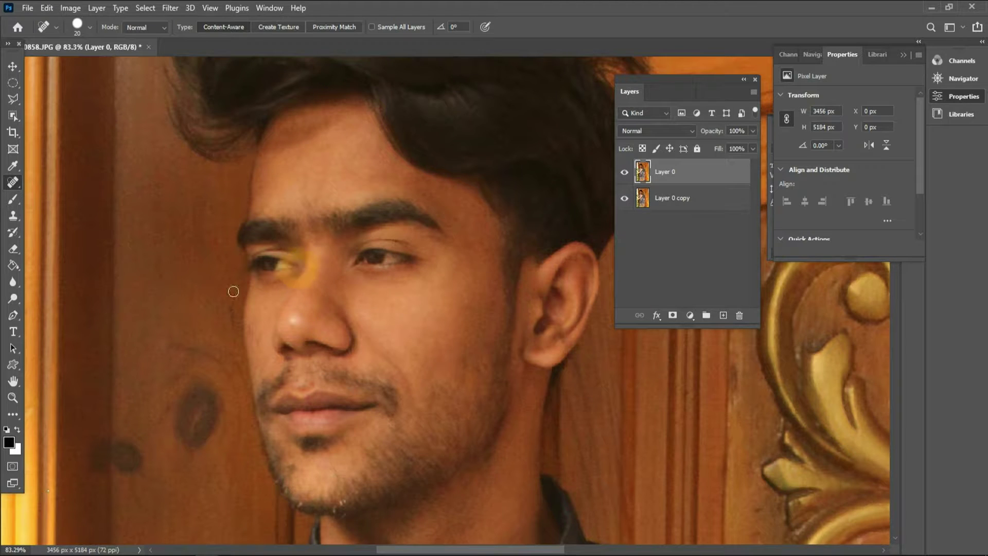
click(309, 318)
click(329, 342)
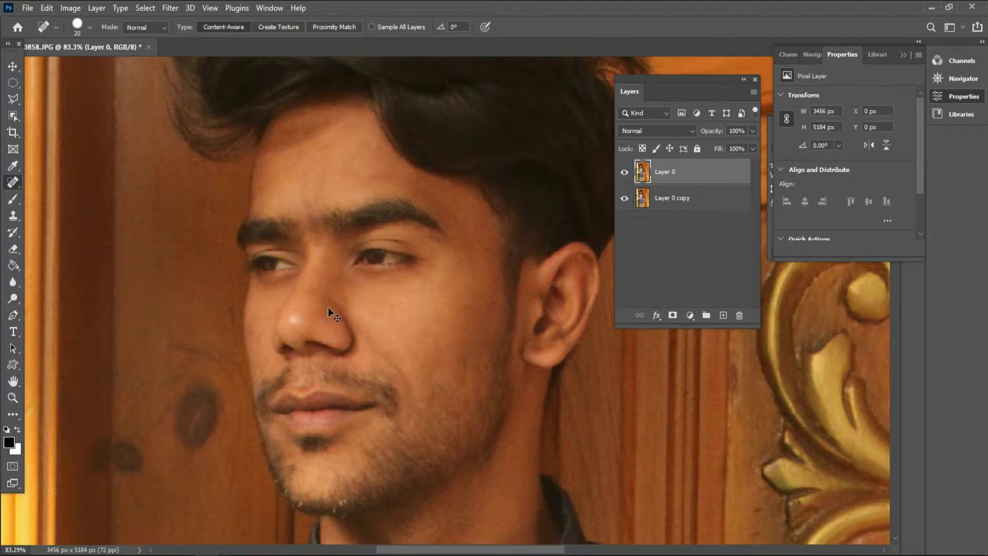
click(296, 266)
click(303, 293)
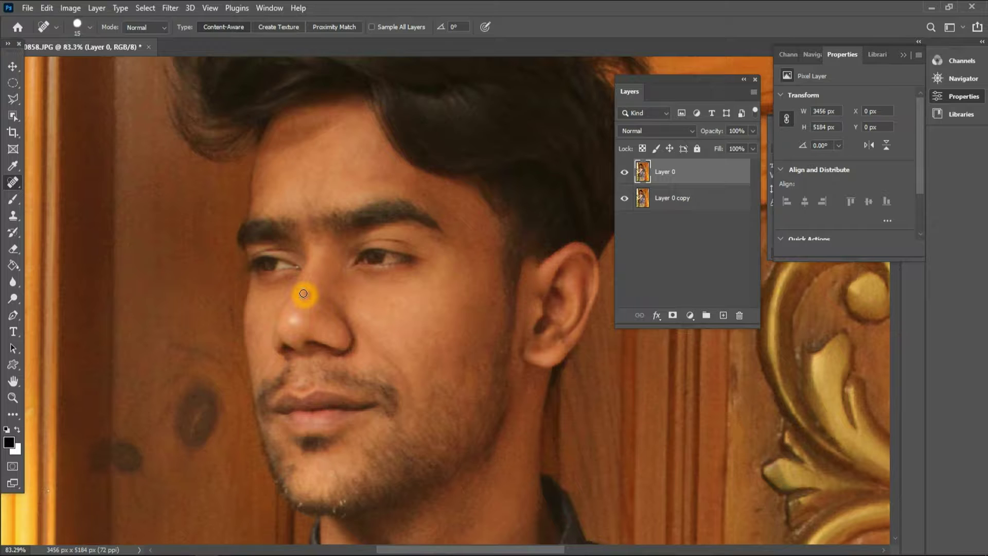
Shrink the healing brush and heal the inner eye corner down along the nose.
key(bracketleft)
key(bracketleft)
key(bracketleft)
click(296, 267)
drag(293, 264, 301, 271)
scroll(306, 302, up, 3)
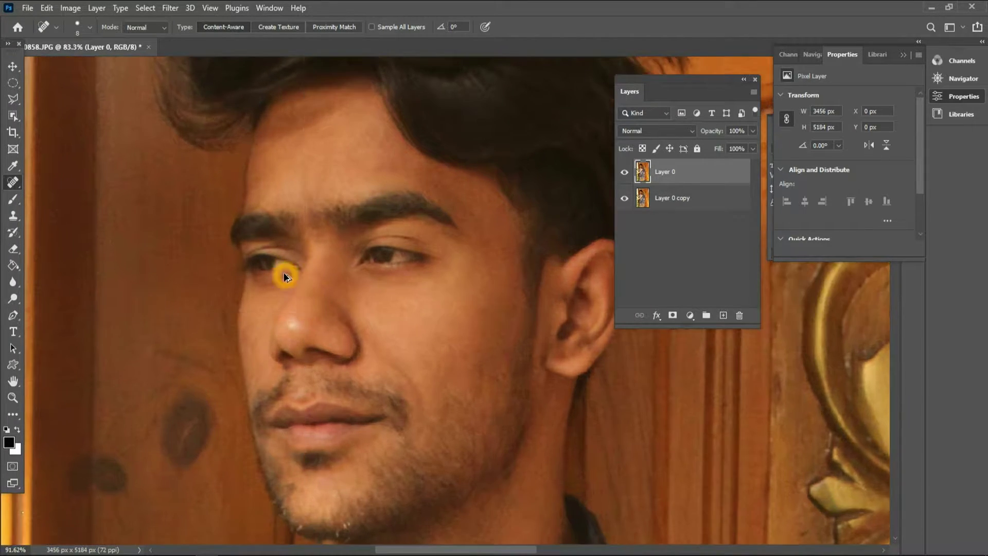
scroll(304, 288, down, 4)
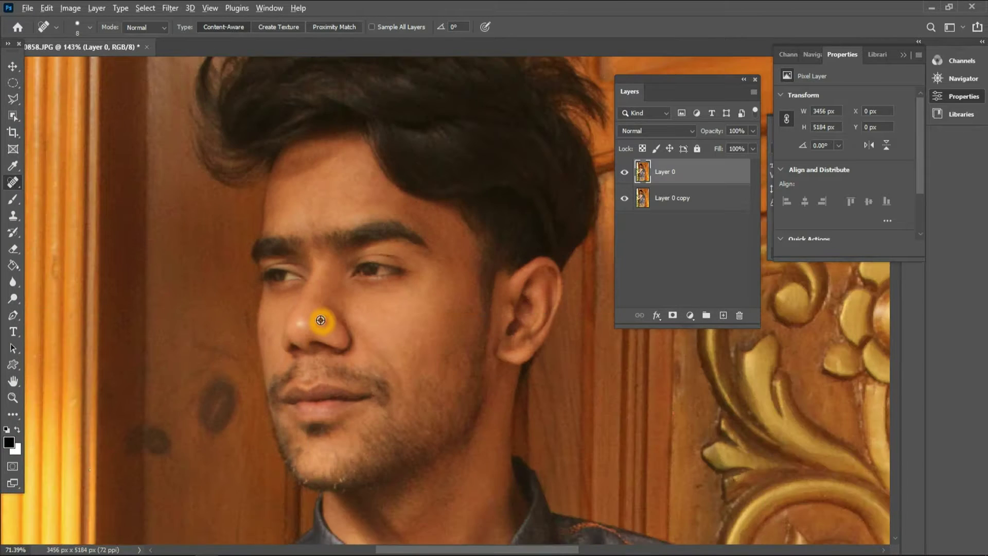
scroll(321, 324, down, 1)
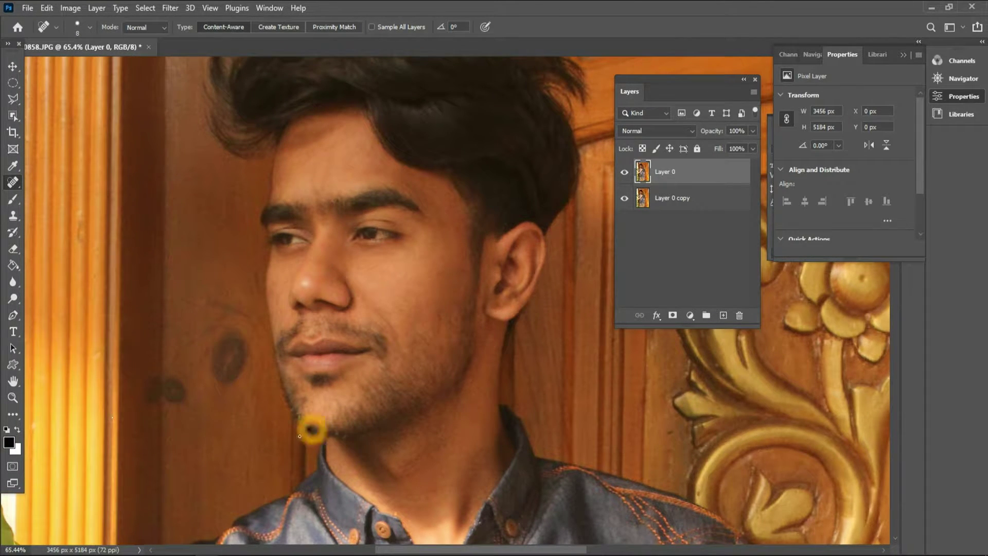
scroll(326, 438, down, 1)
scroll(331, 352, down, 2)
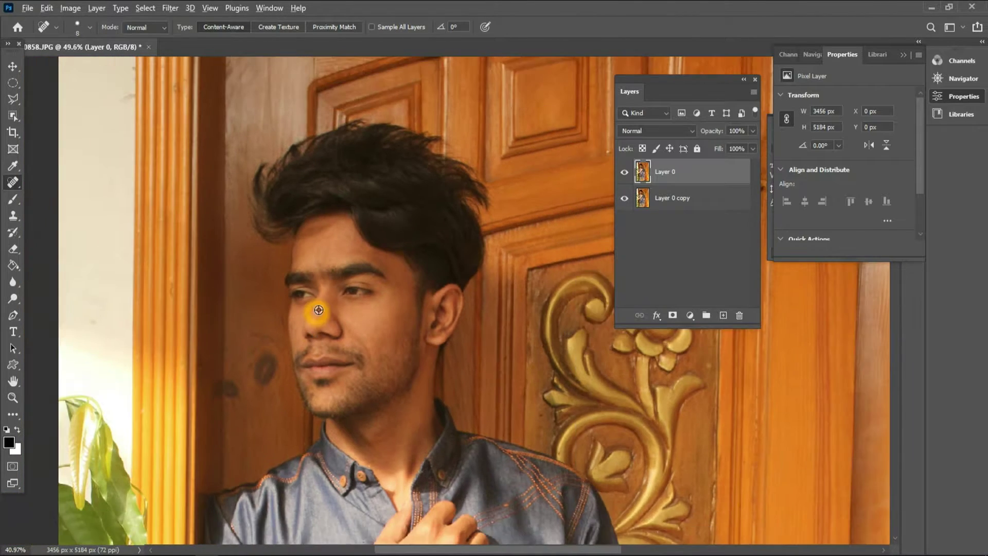
scroll(309, 309, up, 2)
Select the Mixer Brush and set Wet 18%, Load 33%, Mix 33% and Flow 44%.
click(8, 200)
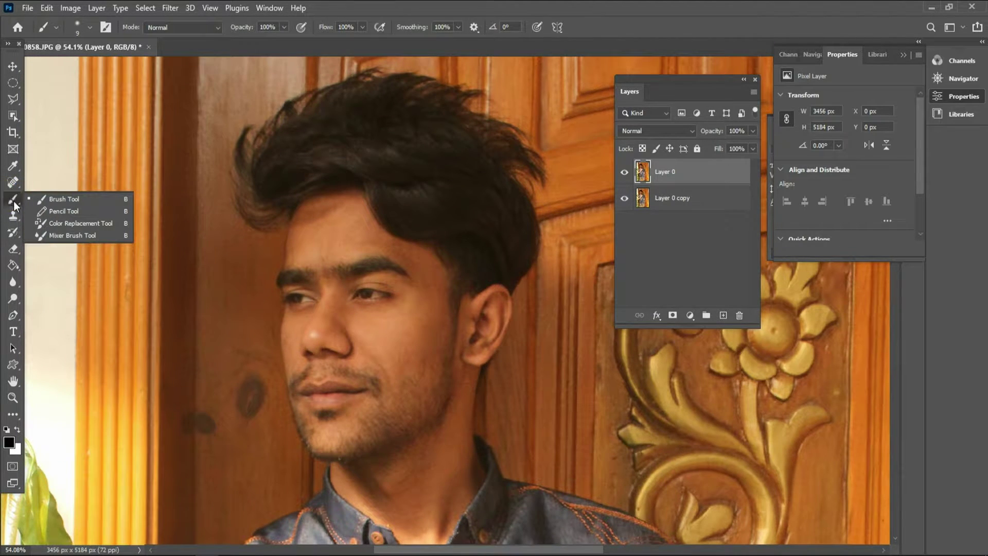
click(76, 234)
click(337, 29)
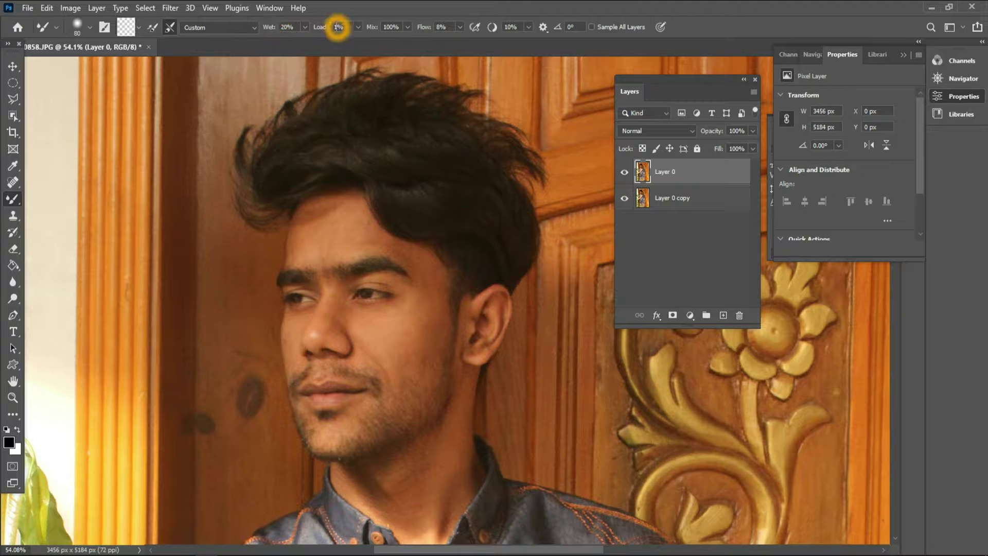
click(337, 29)
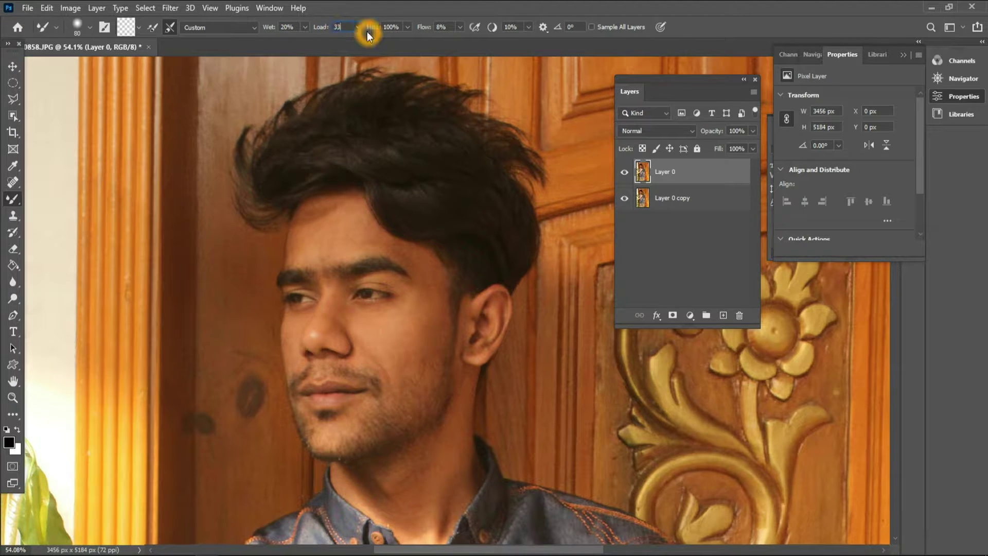
click(441, 26)
text(44)
click(297, 27)
text(8)
Pick the Soft Round brush tip from the General Brushes set.
click(86, 27)
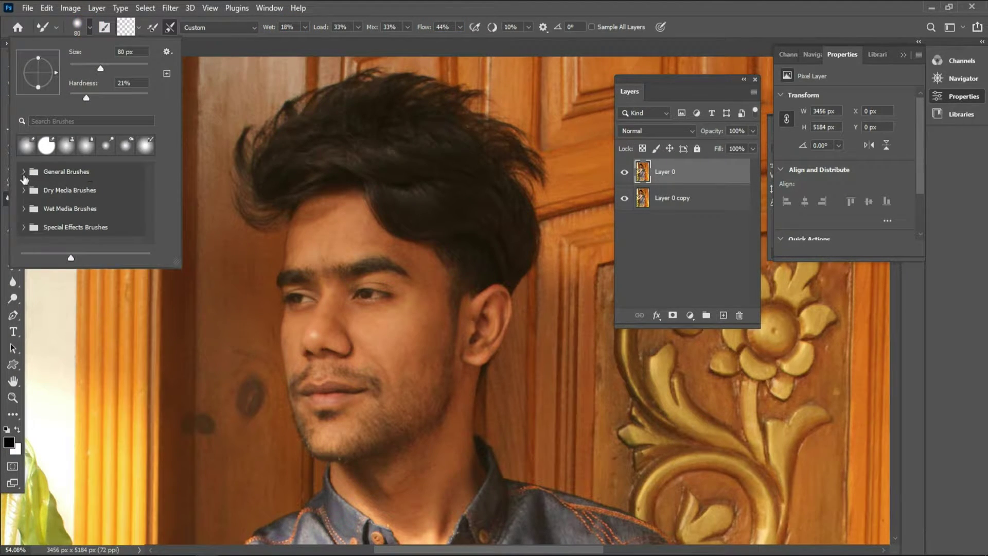
click(24, 177)
click(79, 227)
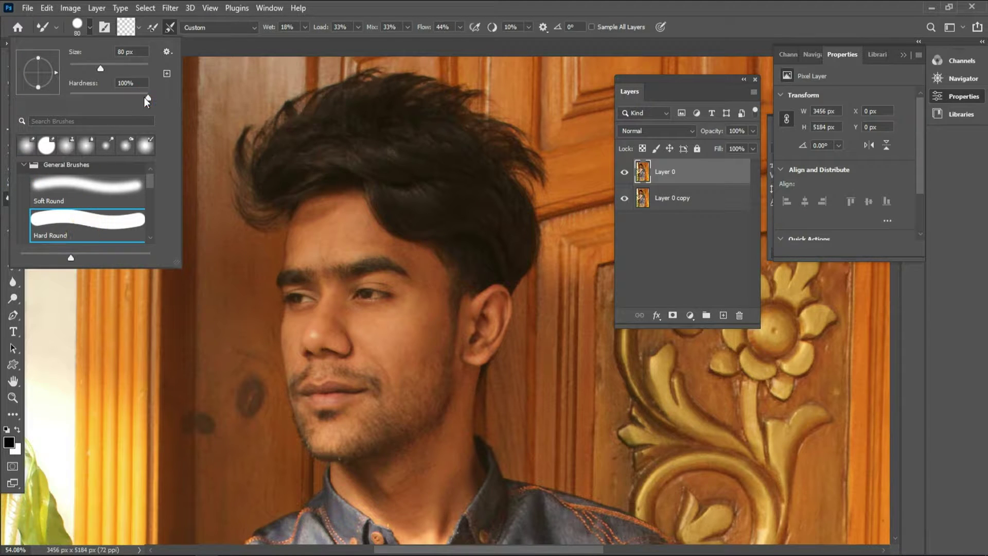
click(97, 194)
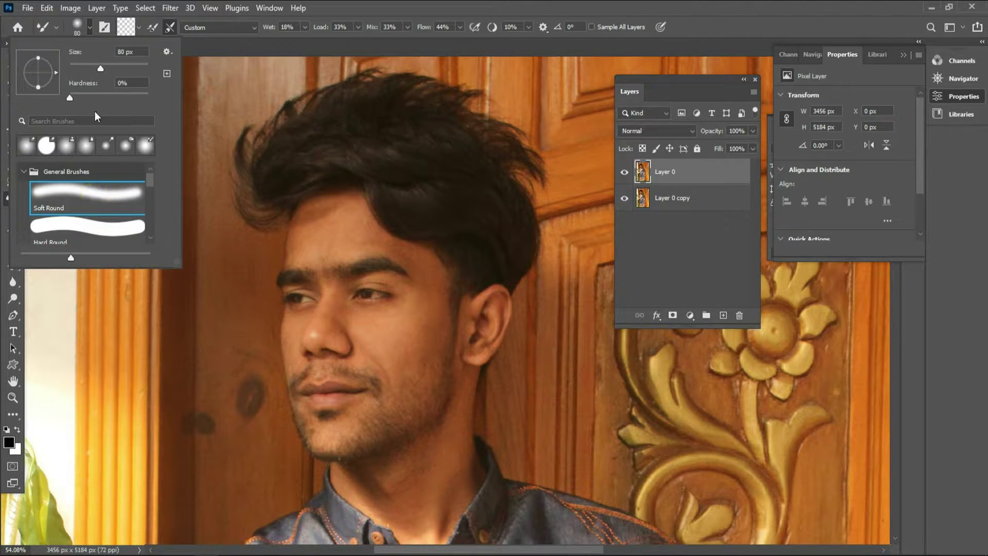
key(Return)
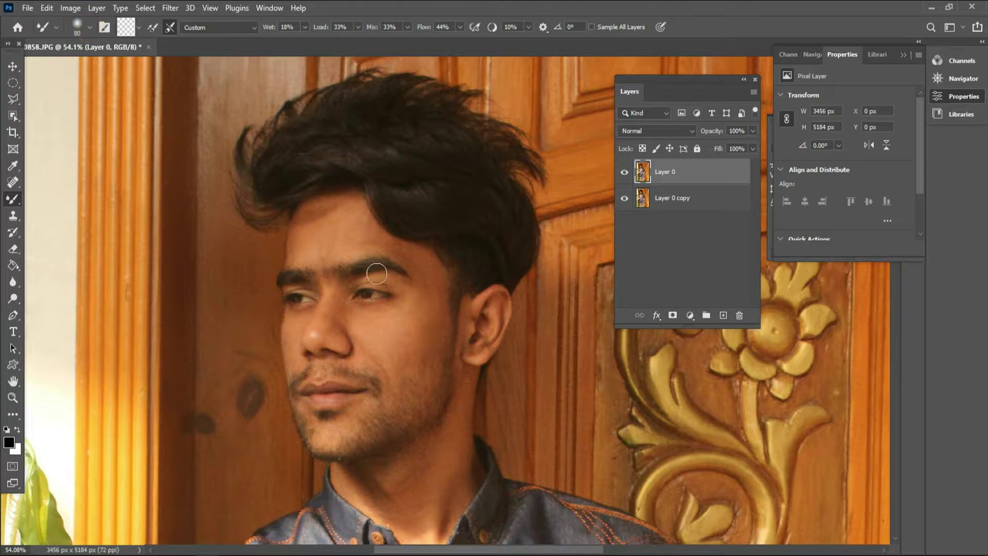
Blend the forehead skin near the hairline, then shrink the brush to size 50.
scroll(303, 242, up, 3)
scroll(303, 243, up, 1)
scroll(243, 221, up, 2)
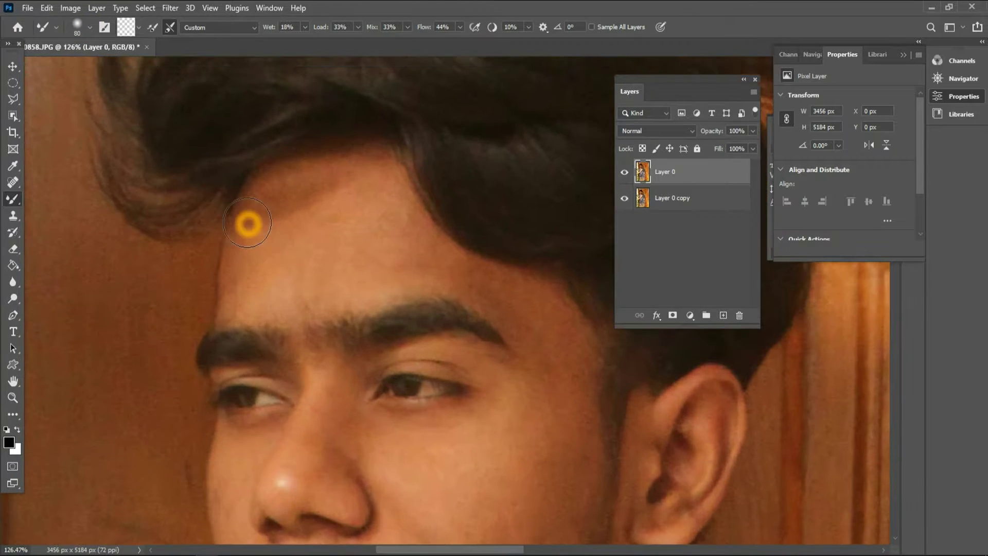
scroll(247, 225, up, 2)
scroll(283, 217, down, 1)
scroll(283, 216, down, 1)
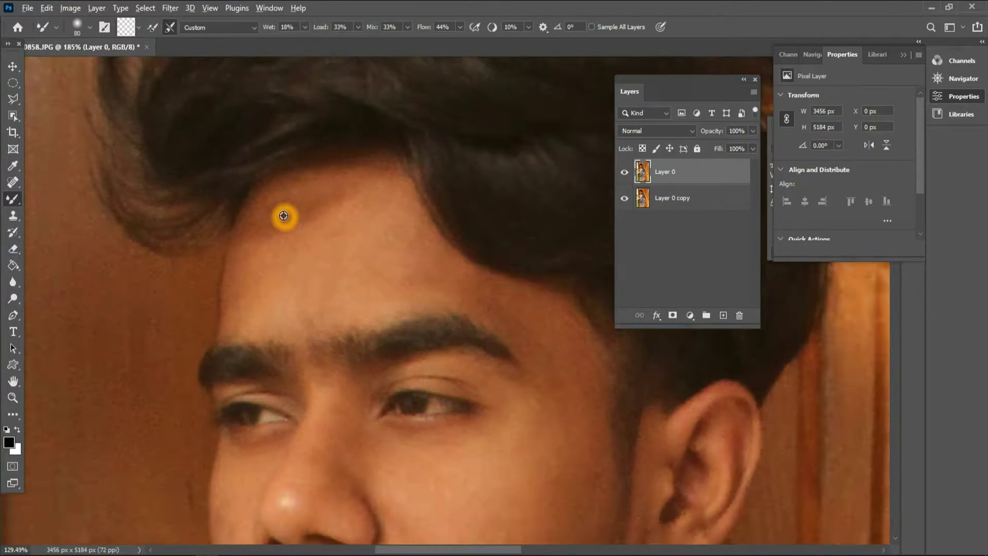
mouse_move(274, 250)
mouse_down()
mouse_move(286, 243)
mouse_move(237, 314)
mouse_up()
key(bracketleft)
key(bracketleft)
key(bracketleft)
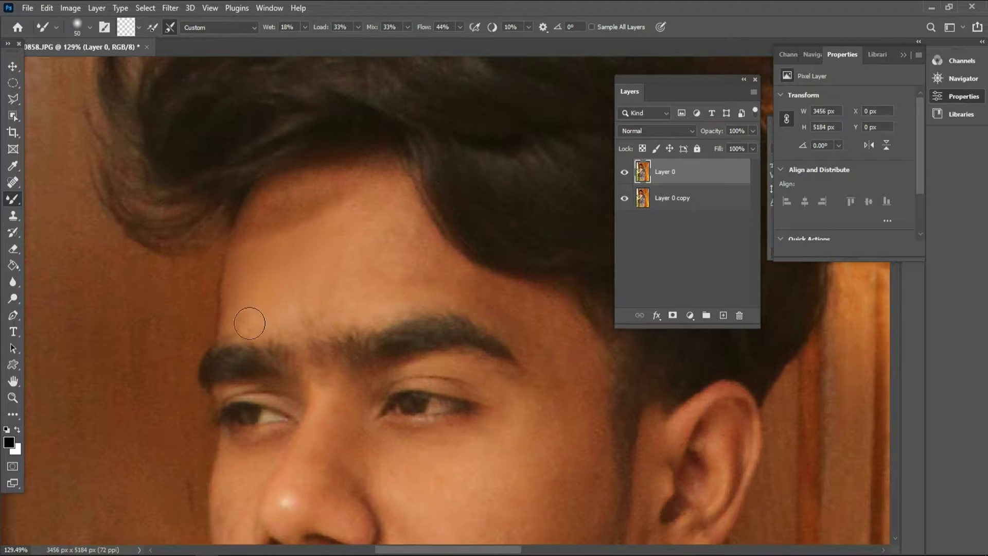
Stroke down the forehead and along the hairline, then dab remaining forehead spots.
drag(319, 277, 330, 303)
mouse_move(353, 168)
mouse_down()
mouse_move(265, 183)
mouse_move(366, 163)
mouse_move(265, 216)
mouse_move(304, 197)
mouse_up()
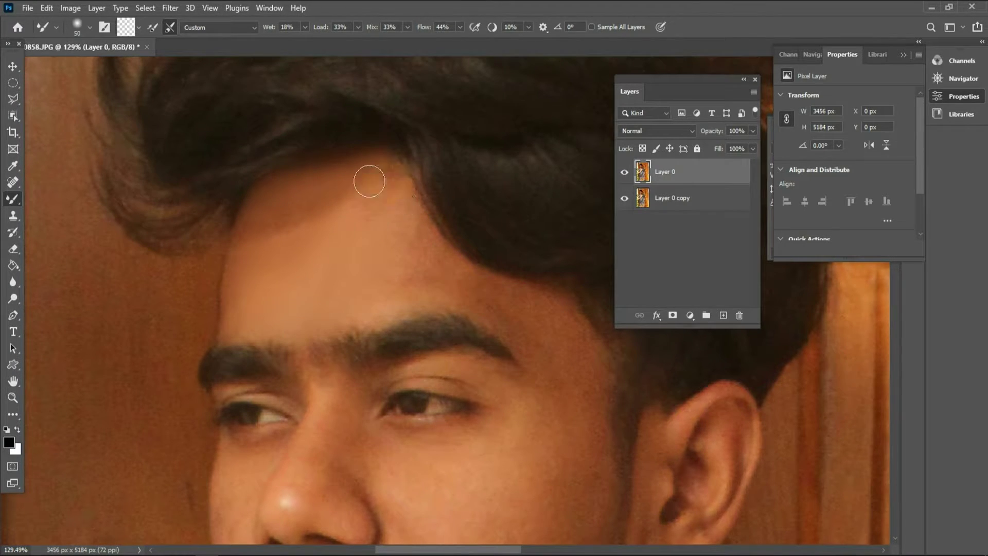
mouse_move(369, 181)
mouse_down()
mouse_move(408, 216)
mouse_move(388, 307)
mouse_up()
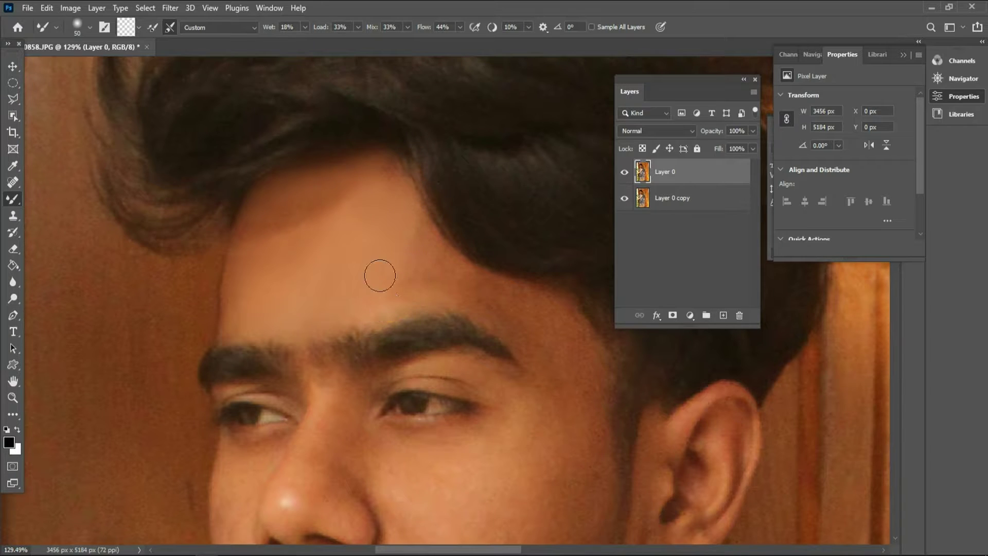
scroll(380, 275, right, 2)
drag(390, 238, 393, 270)
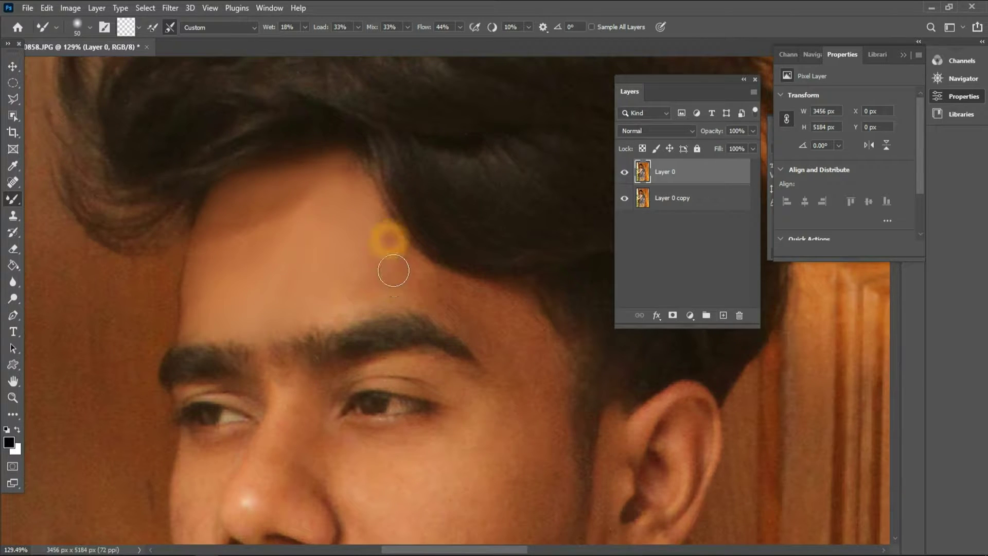
click(356, 307)
click(355, 270)
Dab-blend the skin near the hairline and between the eyebrow and forehead.
scroll(361, 265, down, 3)
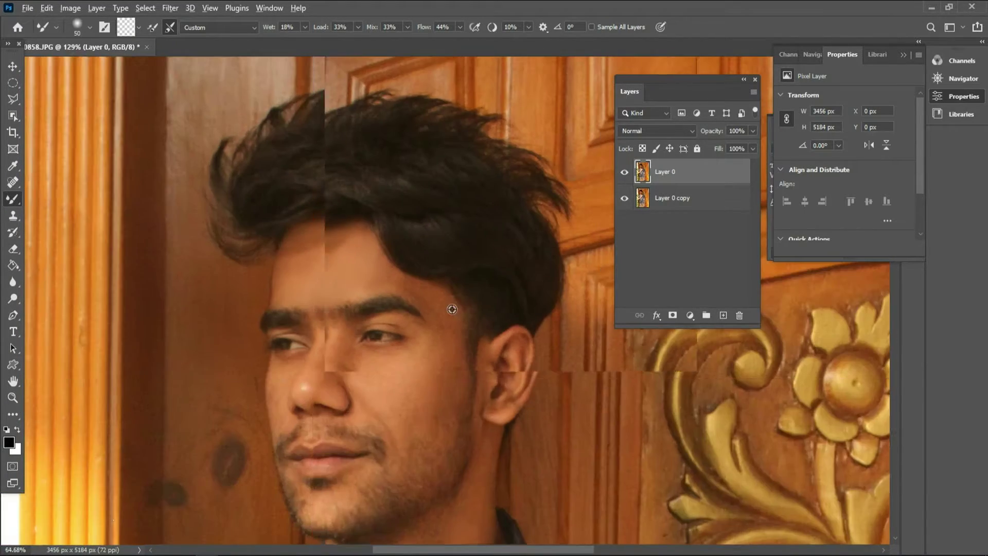
scroll(452, 309, down, 2)
scroll(426, 291, up, 2)
scroll(469, 293, up, 1)
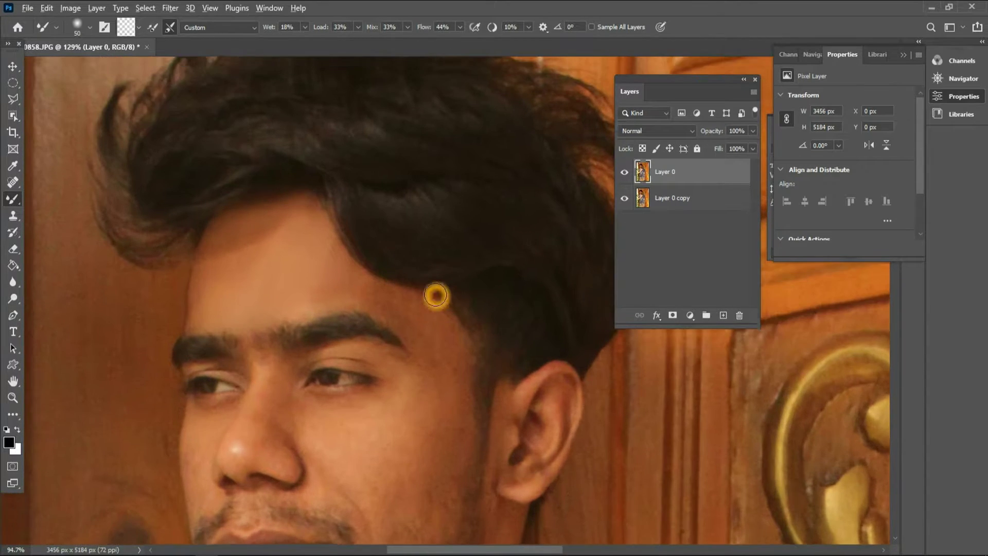
click(410, 311)
click(376, 273)
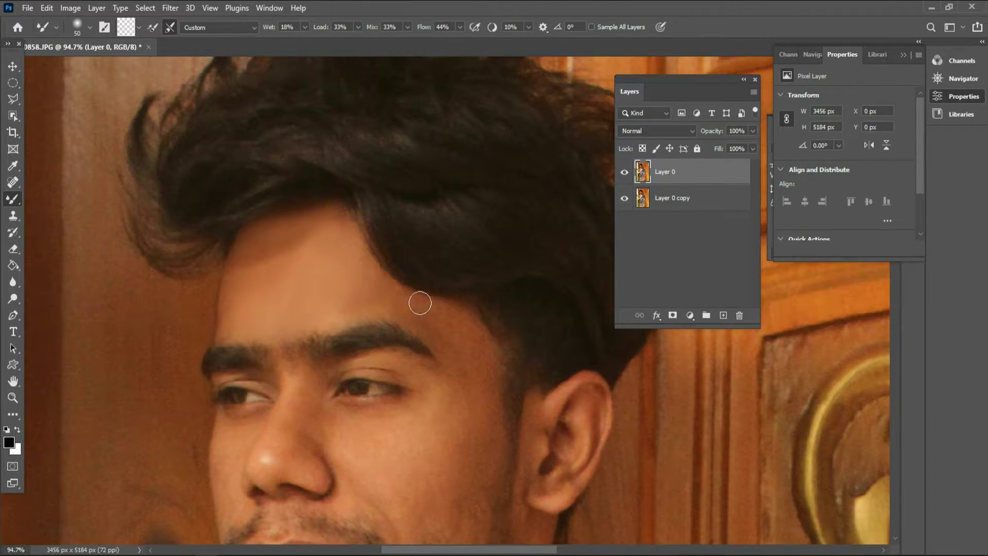
click(364, 314)
click(424, 329)
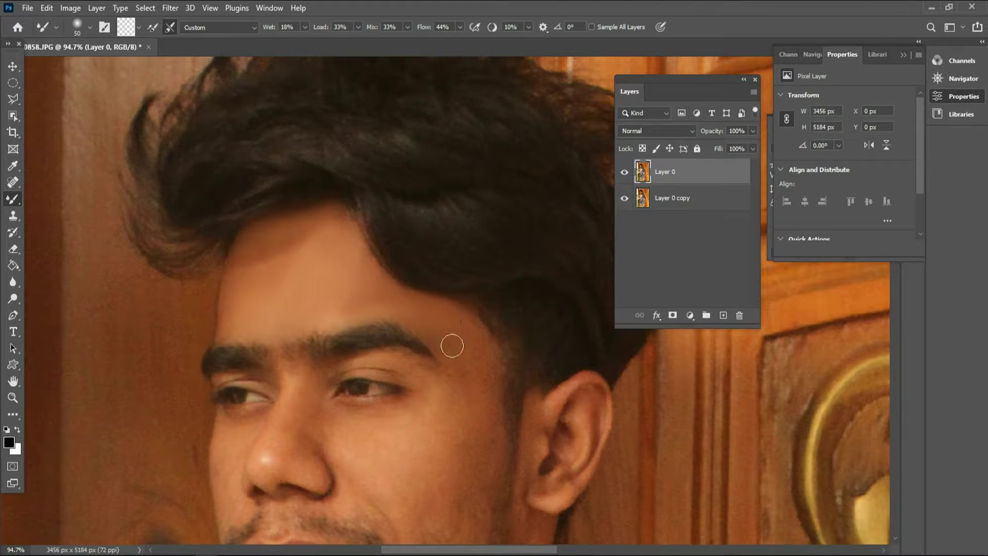
Smooth the upper cheek skin down from just below the eye.
click(496, 442)
scroll(479, 391, up, 1)
click(486, 347)
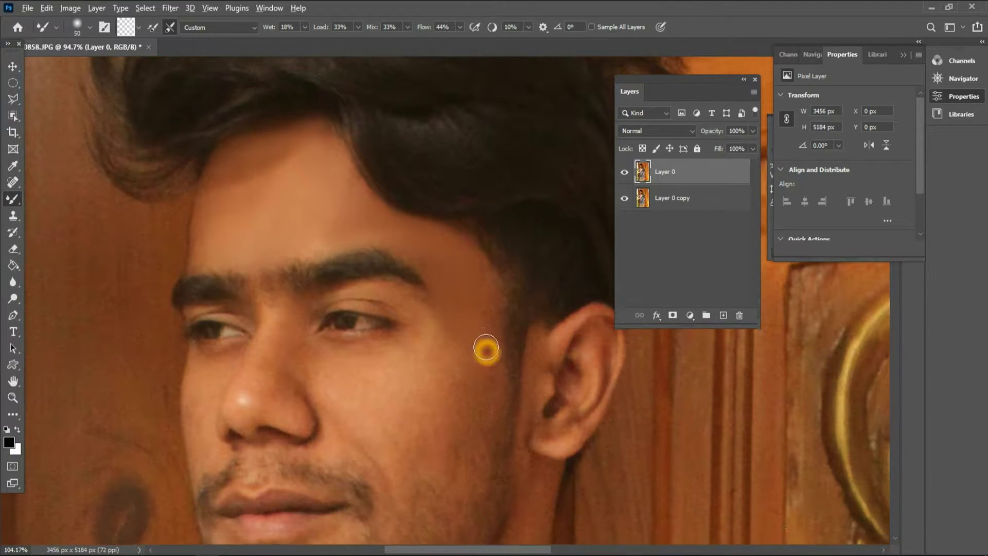
click(484, 263)
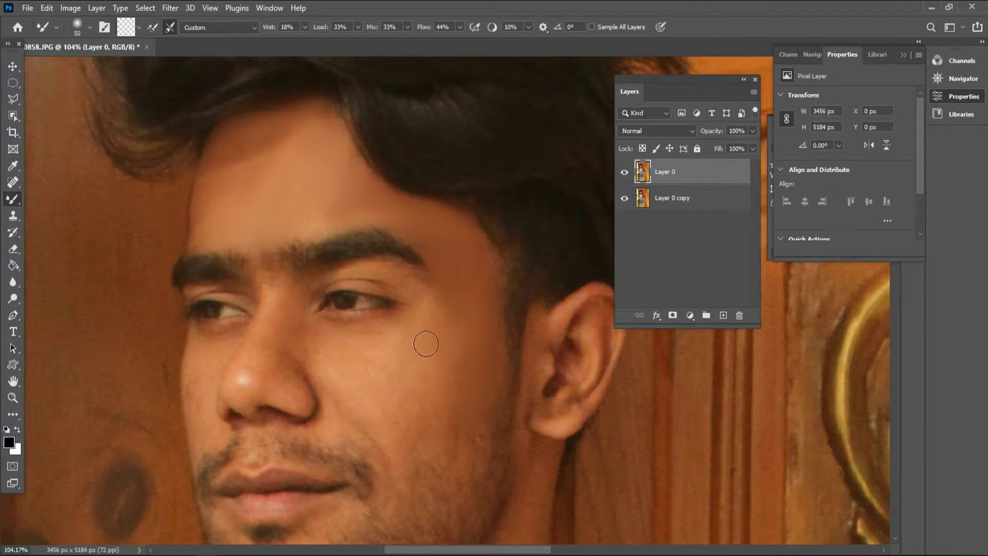
click(446, 390)
click(461, 353)
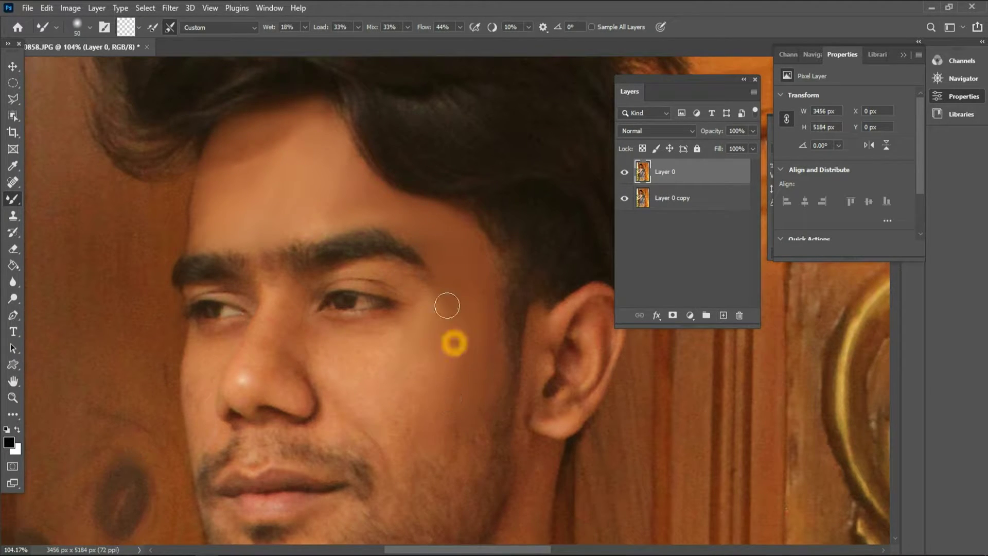
scroll(391, 403, down, 2)
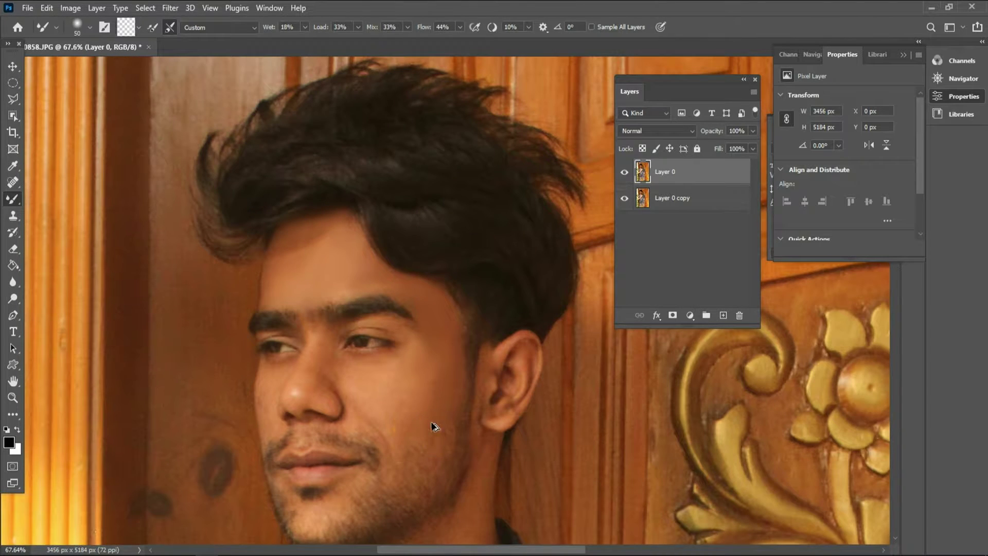
click(428, 399)
scroll(419, 348, up, 2)
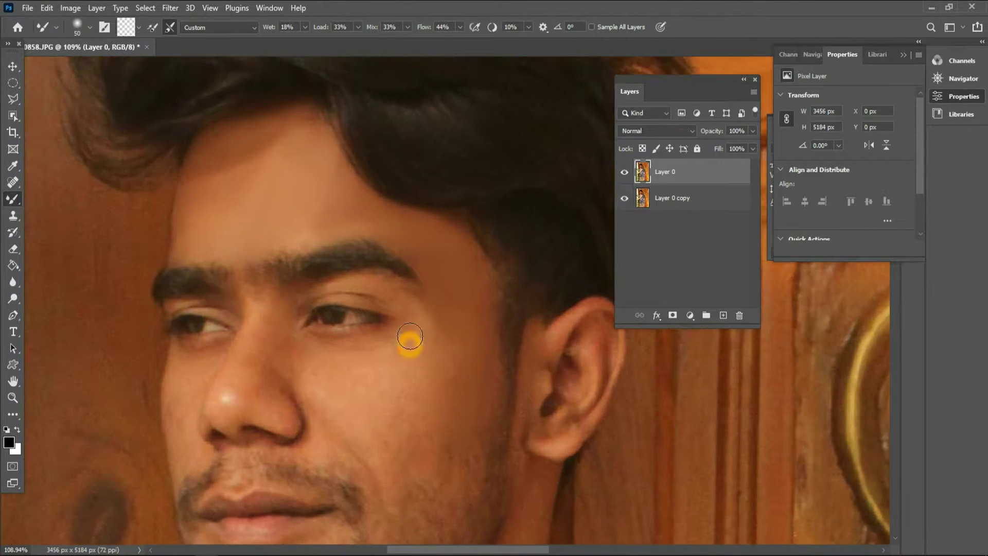
click(402, 382)
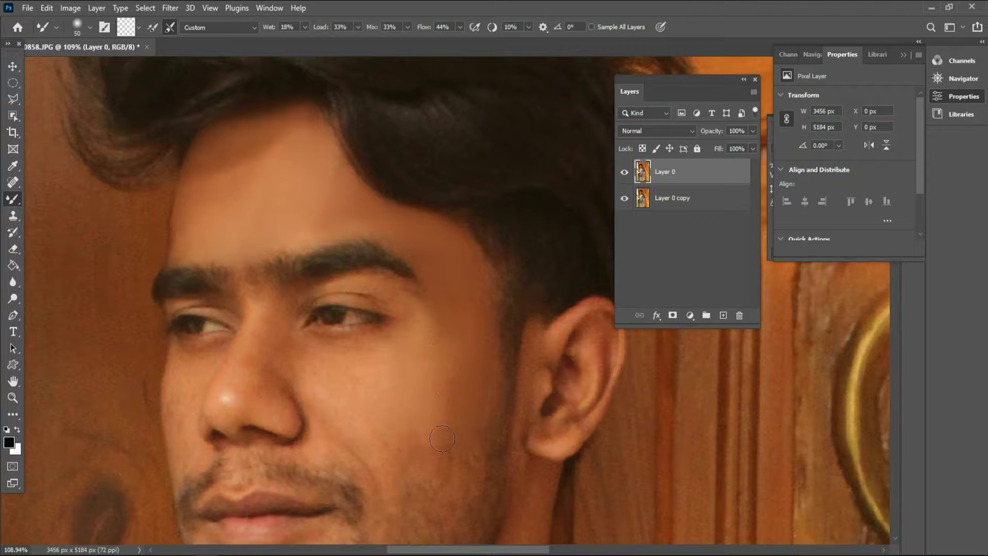
Blend more spots of skin across the lower cheek.
scroll(467, 412, down, 2)
click(471, 413)
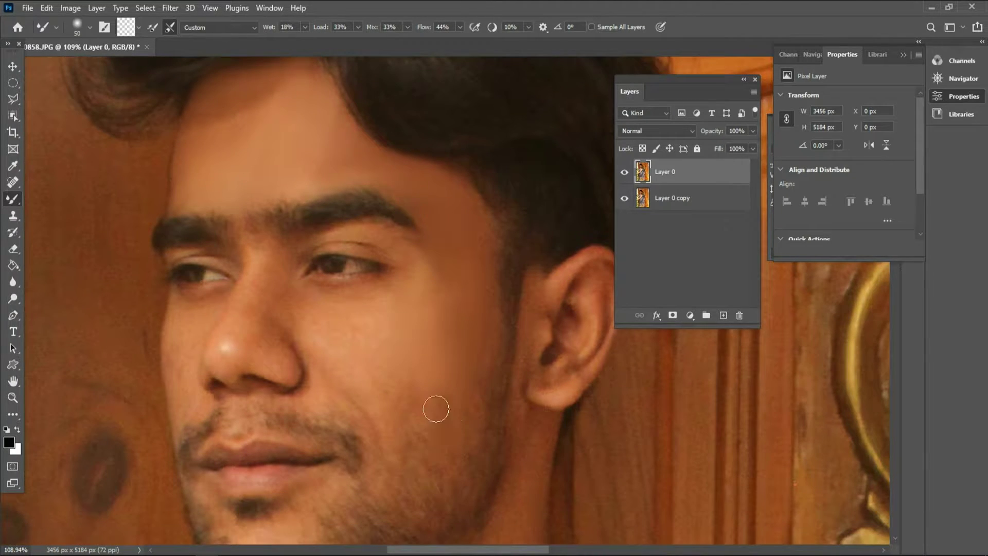
click(410, 448)
click(480, 404)
click(367, 435)
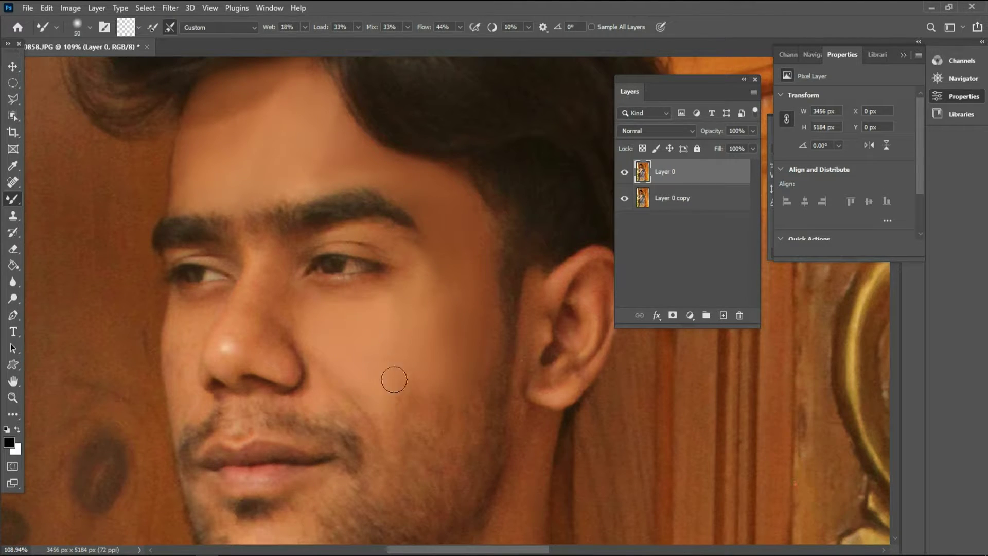
alt+click(412, 380)
alt+scroll(392, 406, down, 2)
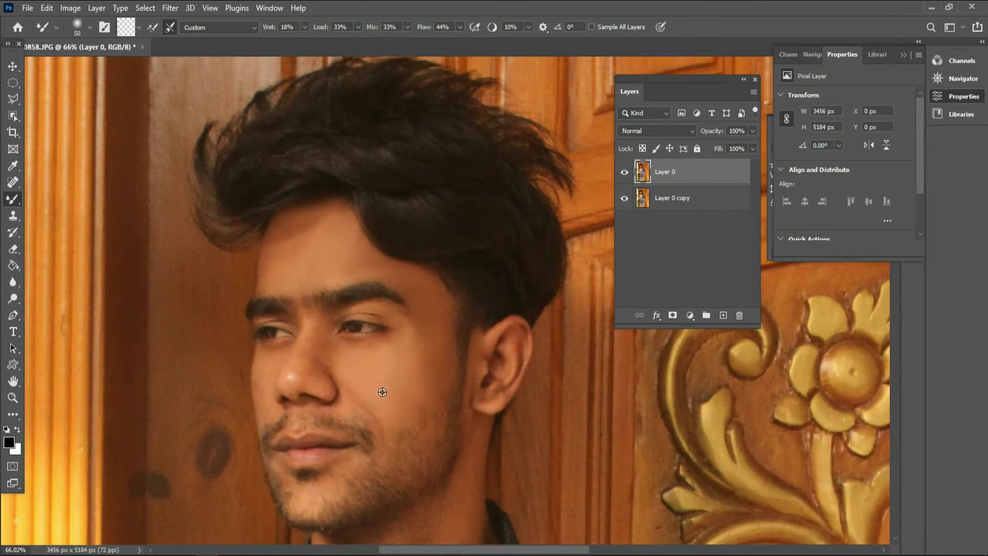
alt+scroll(383, 392, up, 2)
Raise Mix to 48% and blend the nose bridge, brow creases, cheek and nose tip.
drag(371, 28, 381, 29)
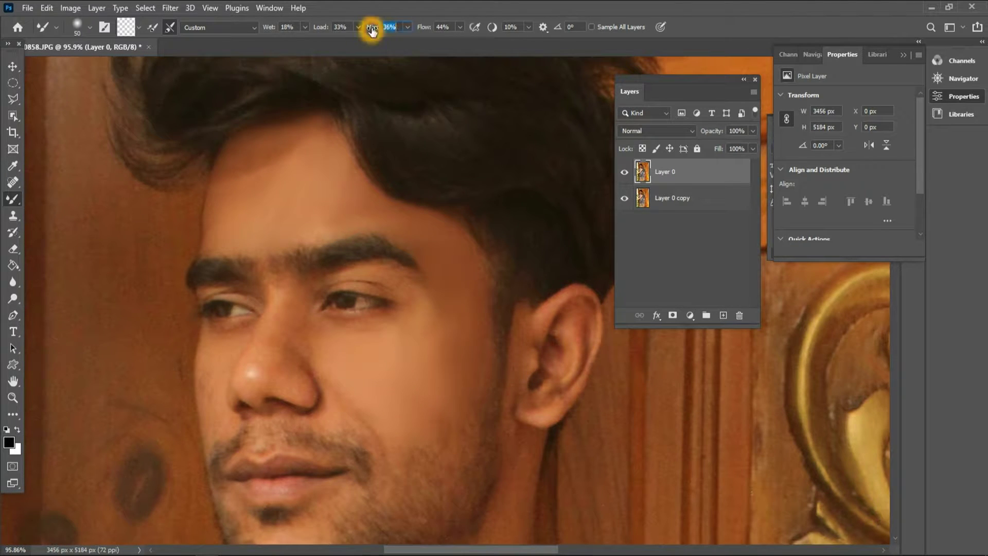
scroll(423, 306, down, 1)
click(450, 441)
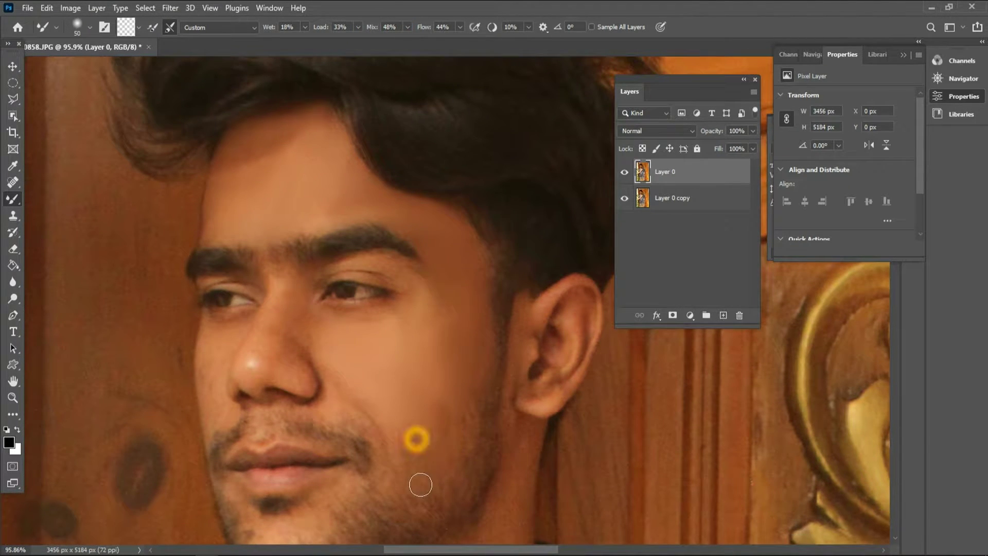
scroll(459, 398, down, 1)
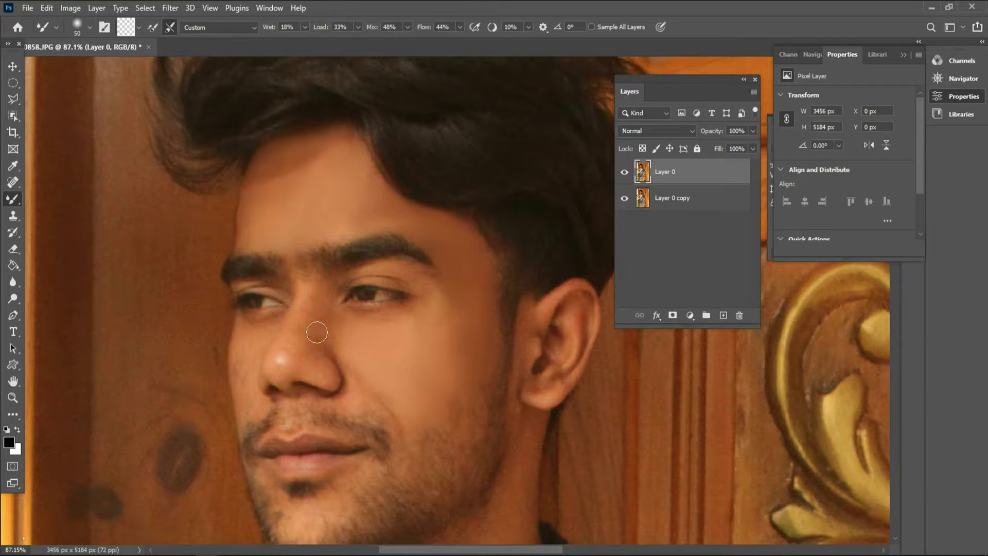
mouse_move(305, 300)
mouse_down()
mouse_move(303, 319)
mouse_move(313, 327)
mouse_move(339, 321)
mouse_up()
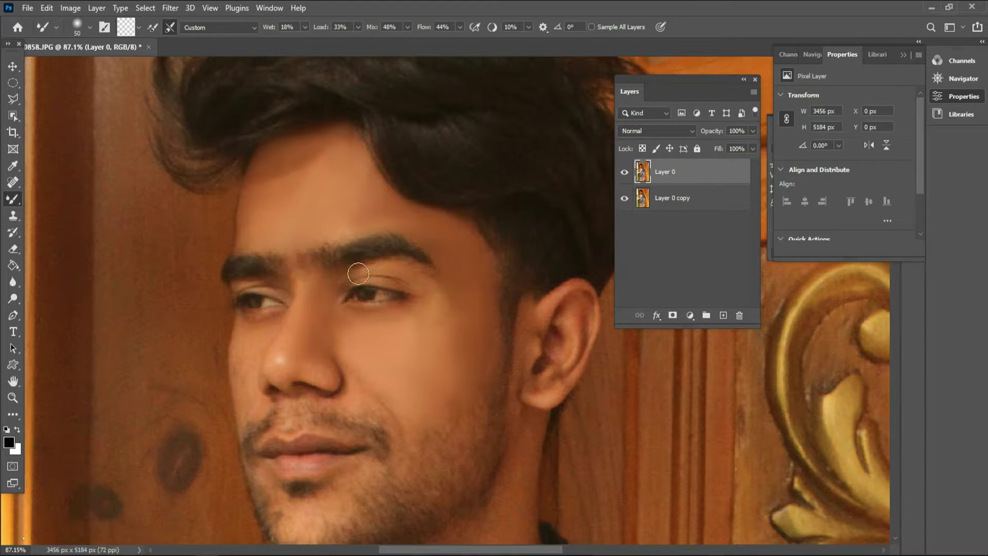
mouse_move(335, 270)
mouse_down()
mouse_move(410, 267)
mouse_move(363, 325)
mouse_up()
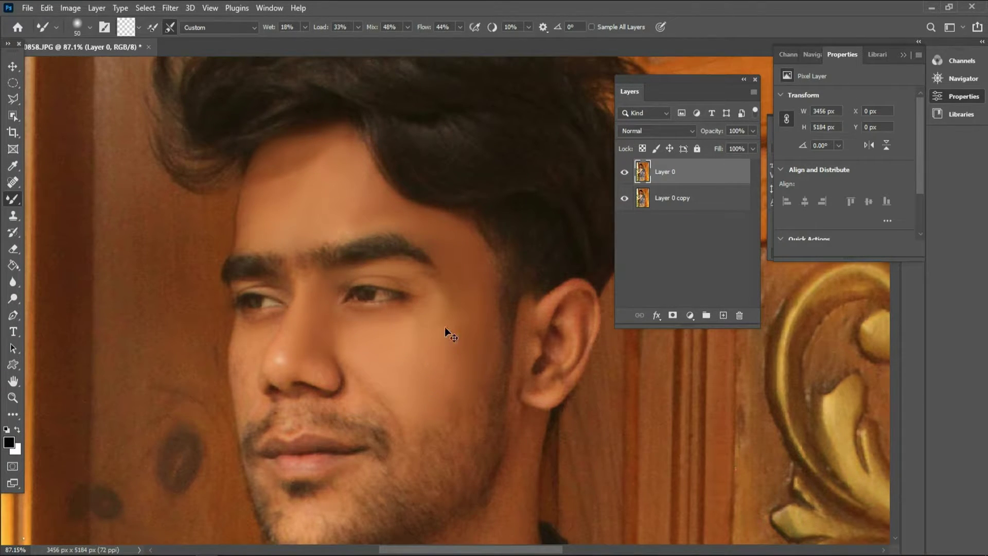
drag(415, 359, 442, 362)
mouse_move(377, 264)
mouse_down()
mouse_move(442, 286)
mouse_move(295, 276)
mouse_move(436, 273)
mouse_up()
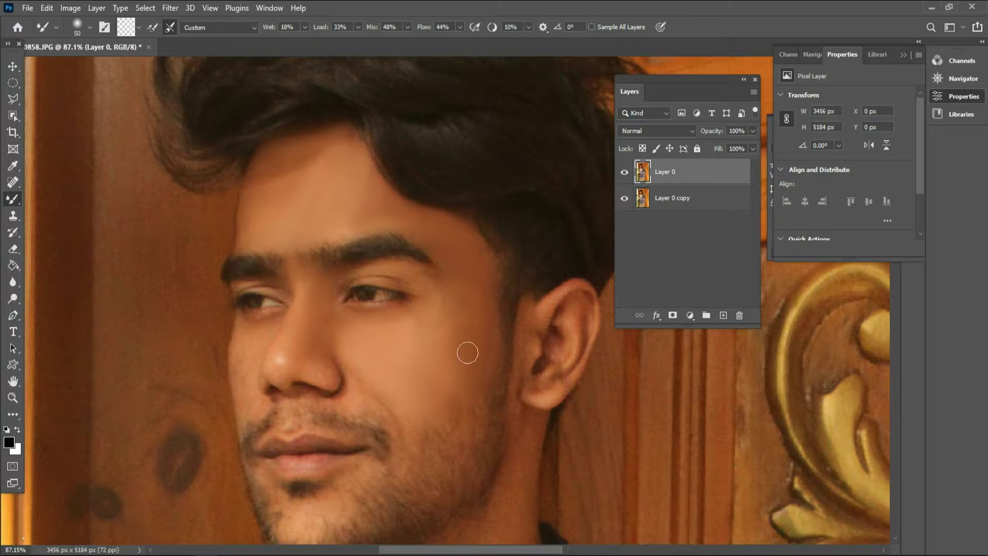
mouse_move(284, 344)
mouse_down()
mouse_move(333, 397)
mouse_move(287, 412)
mouse_move(360, 407)
mouse_move(376, 443)
mouse_move(375, 406)
mouse_up()
Smooth the forehead along and just below the hairline.
alt+scroll(360, 472, down, 1)
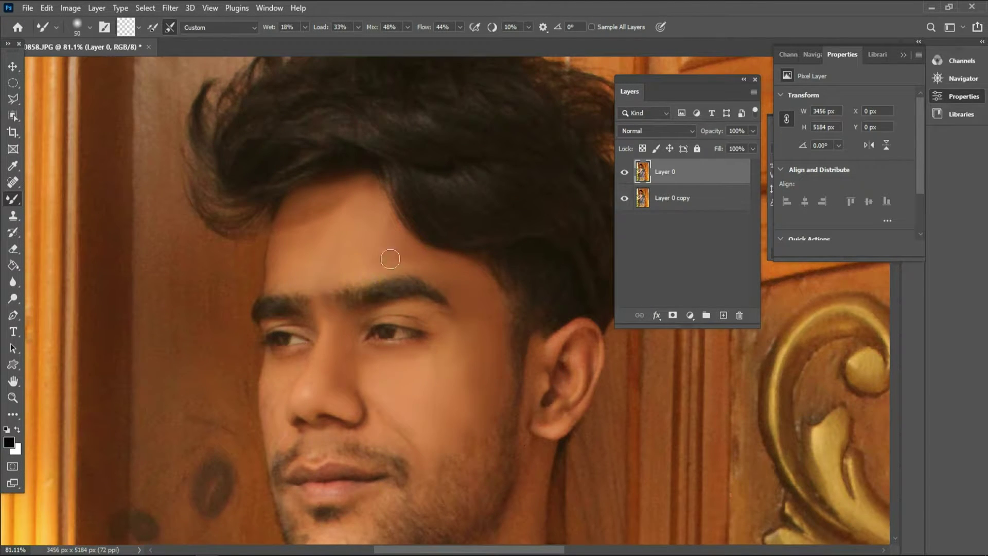
mouse_move(390, 259)
mouse_down()
mouse_move(404, 209)
mouse_move(318, 227)
mouse_up()
alt+scroll(288, 226, up, 2)
drag(387, 206, 396, 221)
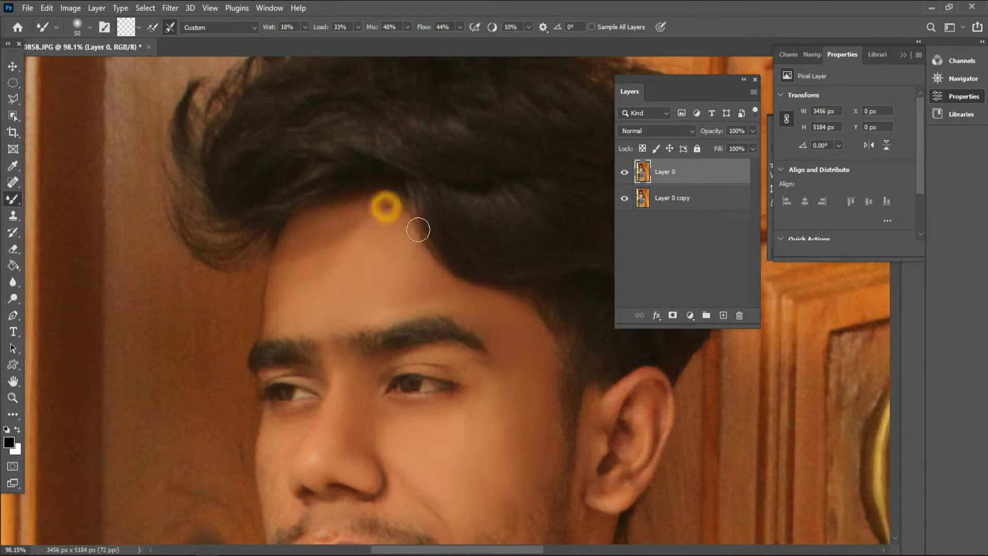
drag(324, 234, 282, 258)
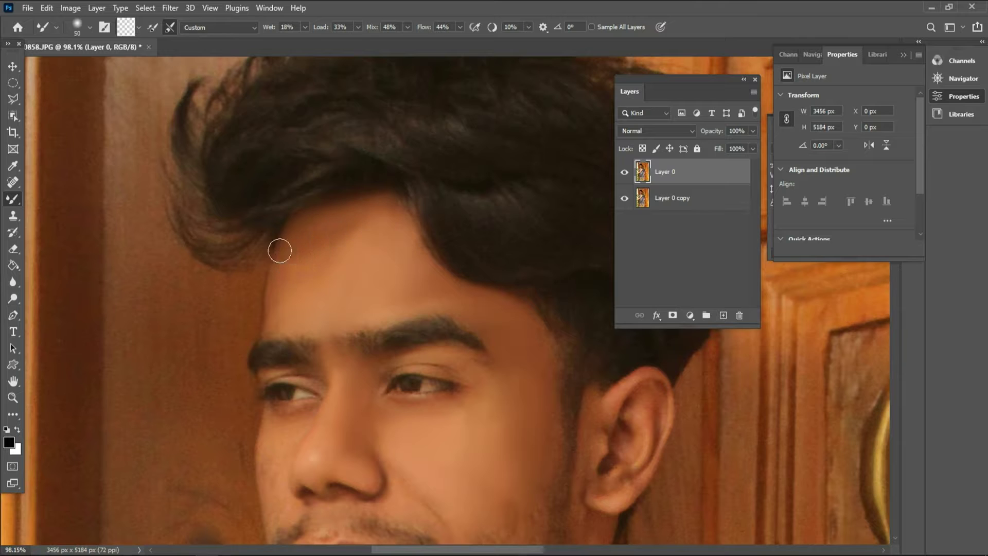
alt+scroll(285, 327, down, 1)
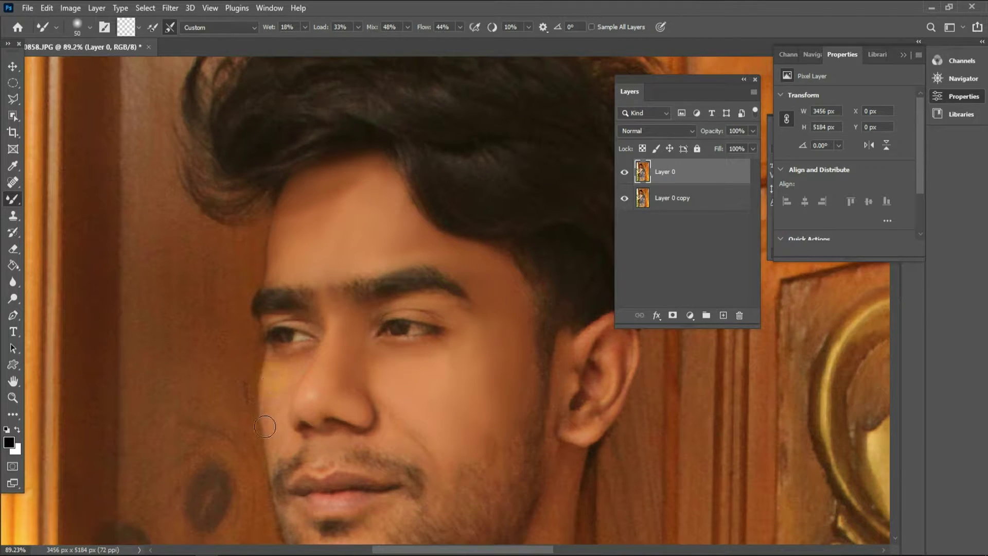
alt+scroll(281, 371, up, 1)
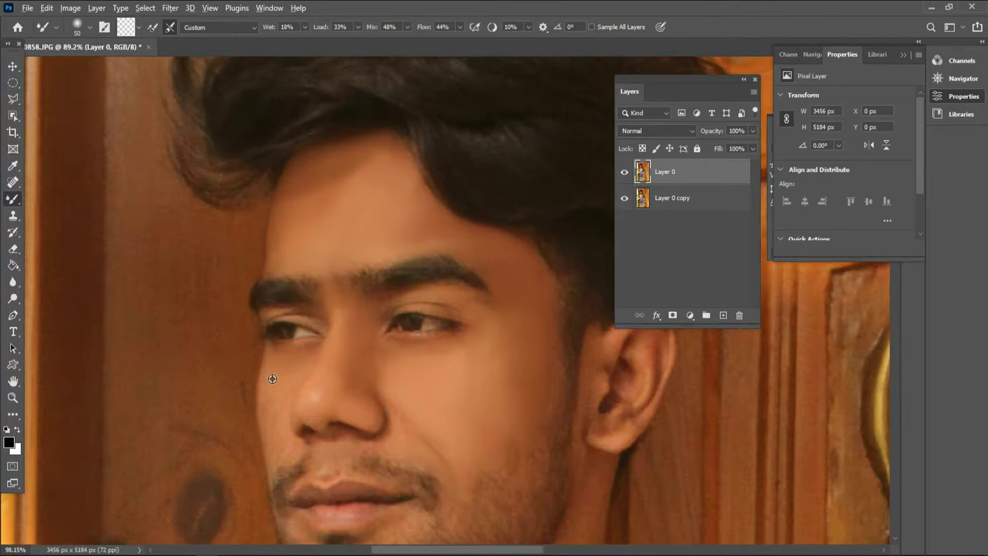
alt+scroll(273, 379, up, 1)
Blend the skin under the left eye, beside the nose and along the upper lip.
drag(272, 360, 295, 354)
drag(280, 412, 279, 435)
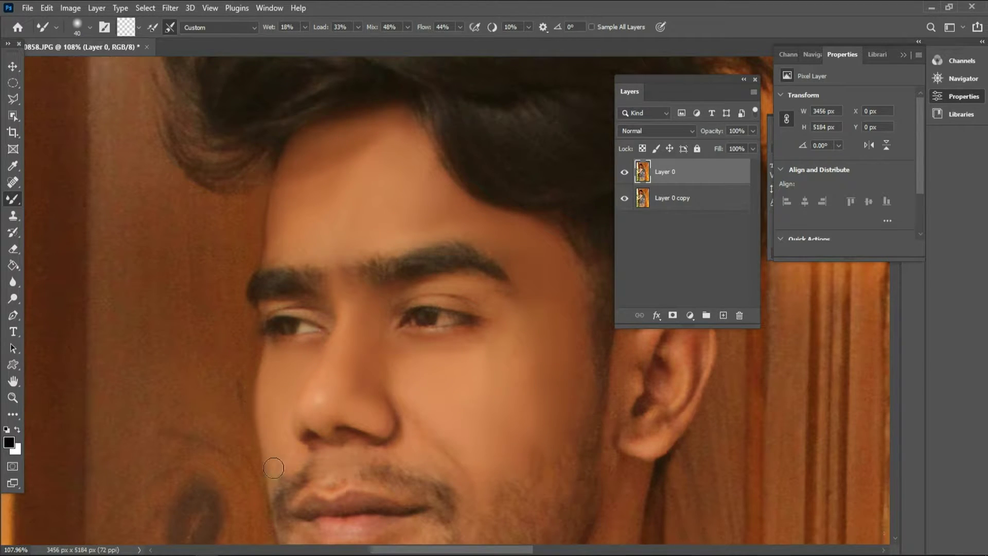
drag(273, 468, 365, 453)
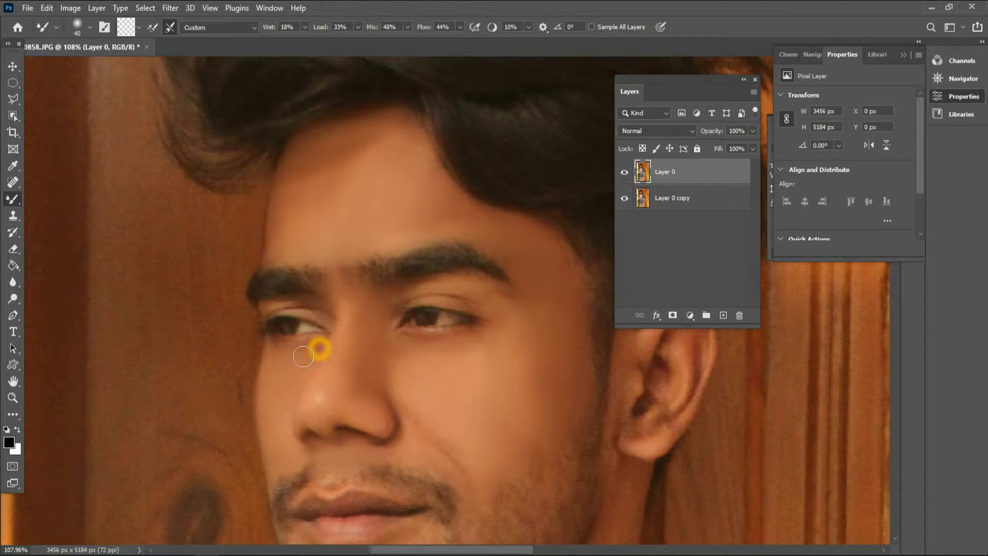
drag(316, 346, 309, 304)
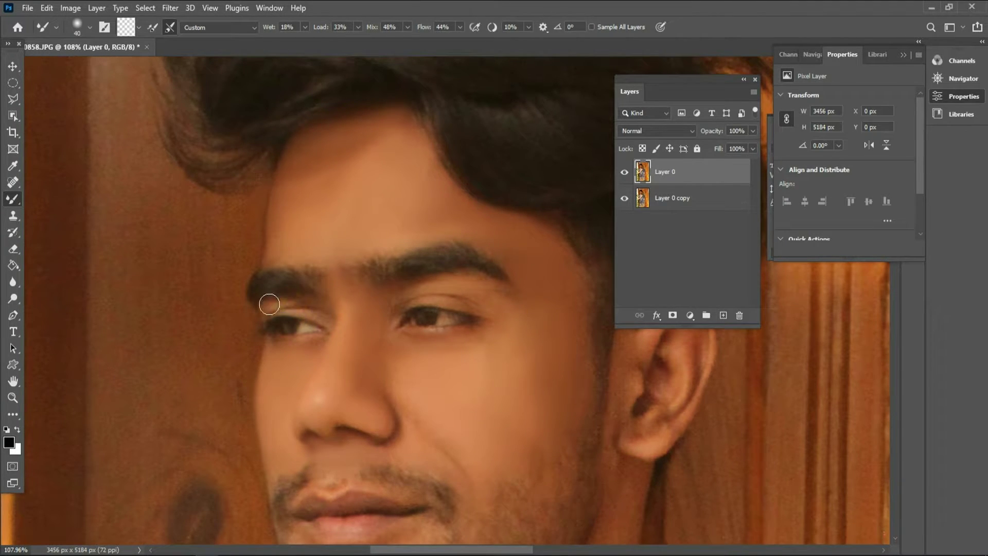
Smooth the left eyebrow area and across the forehead toward the right hairline.
scroll(268, 272, up, 2)
mouse_move(218, 264)
mouse_down()
mouse_move(305, 230)
mouse_move(300, 181)
mouse_up()
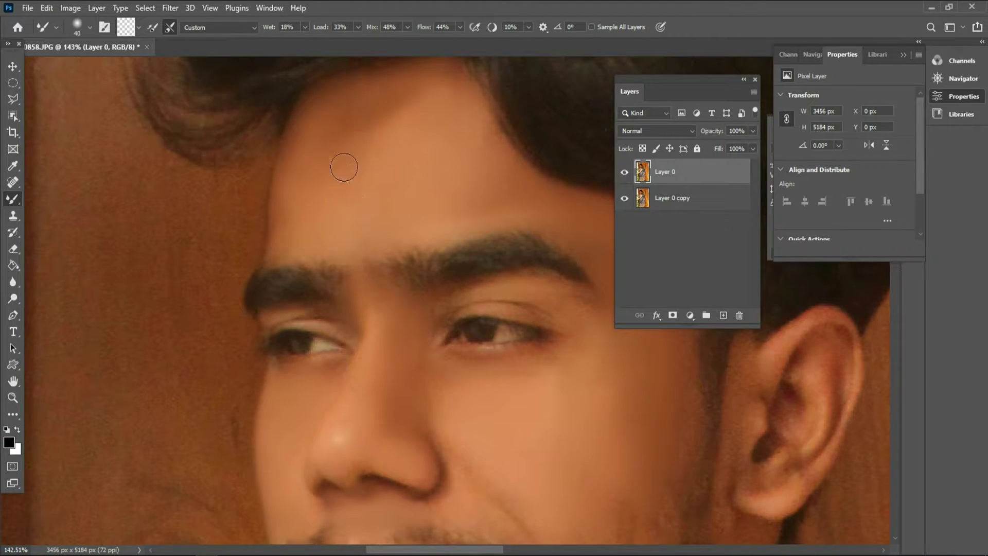
mouse_move(344, 166)
mouse_down()
mouse_move(378, 117)
mouse_move(419, 88)
mouse_up()
drag(364, 136, 435, 66)
mouse_move(393, 123)
mouse_down()
mouse_move(449, 84)
mouse_move(379, 167)
mouse_move(326, 181)
mouse_up()
scroll(399, 143, down, 3)
Start a blending stroke on the forehead and enlarge the mixer brush slightly.
scroll(386, 115, up, 2)
click(406, 157)
key(bracketright)
scroll(337, 123, up, 2)
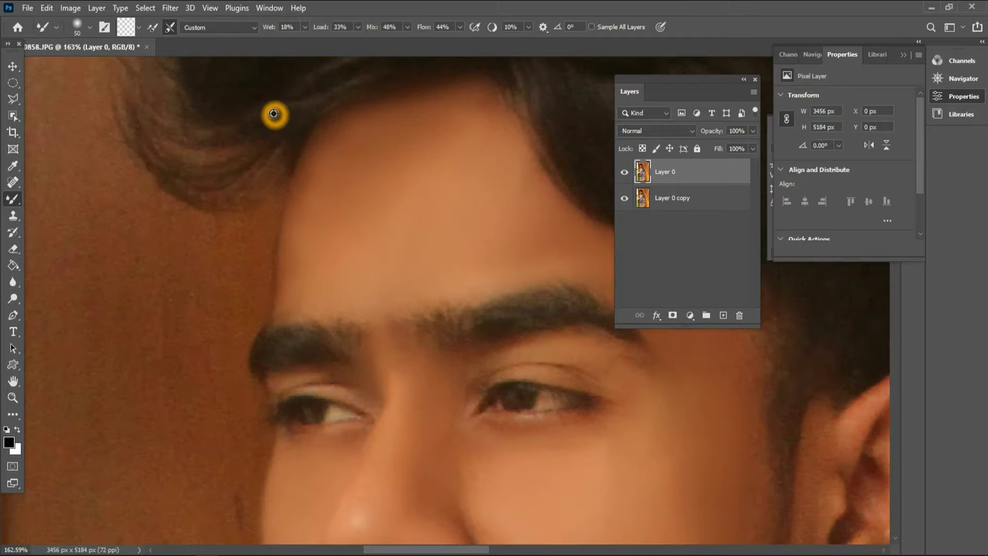
scroll(274, 114, down, 4)
scroll(274, 114, down, 3)
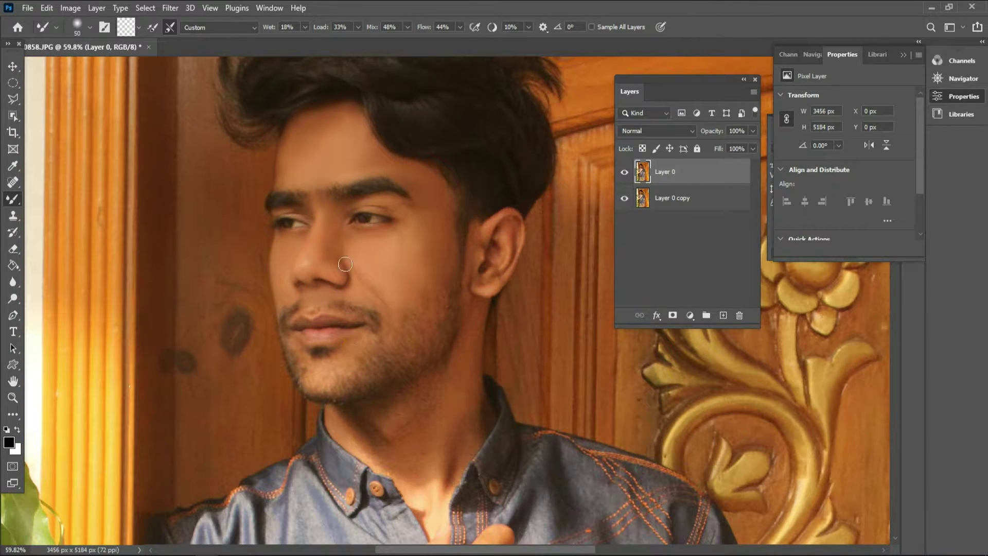
scroll(345, 264, up, 2)
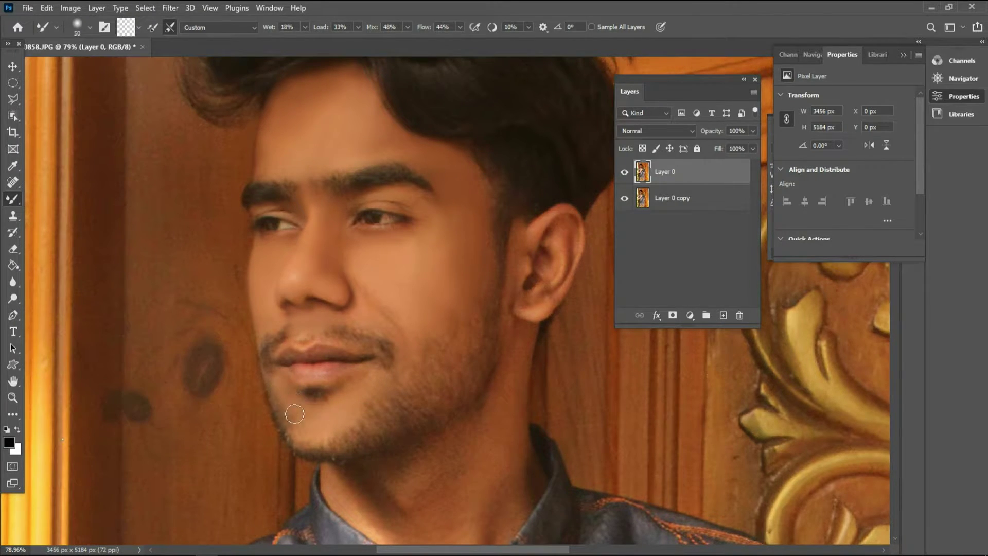
Soften the stubble with a stroke from the chin across to the right cheek.
drag(334, 401, 409, 390)
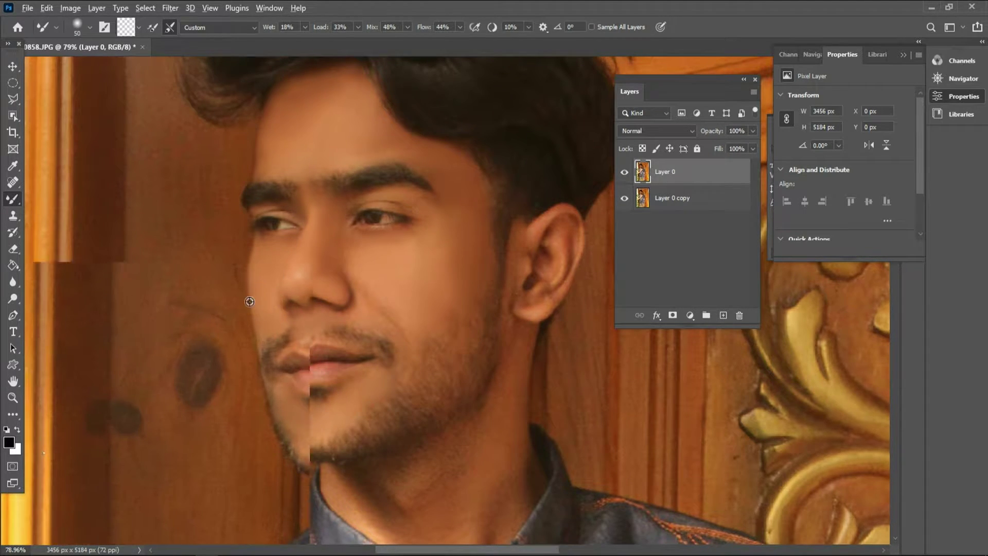
scroll(417, 360, up, 1)
scroll(415, 353, up, 1)
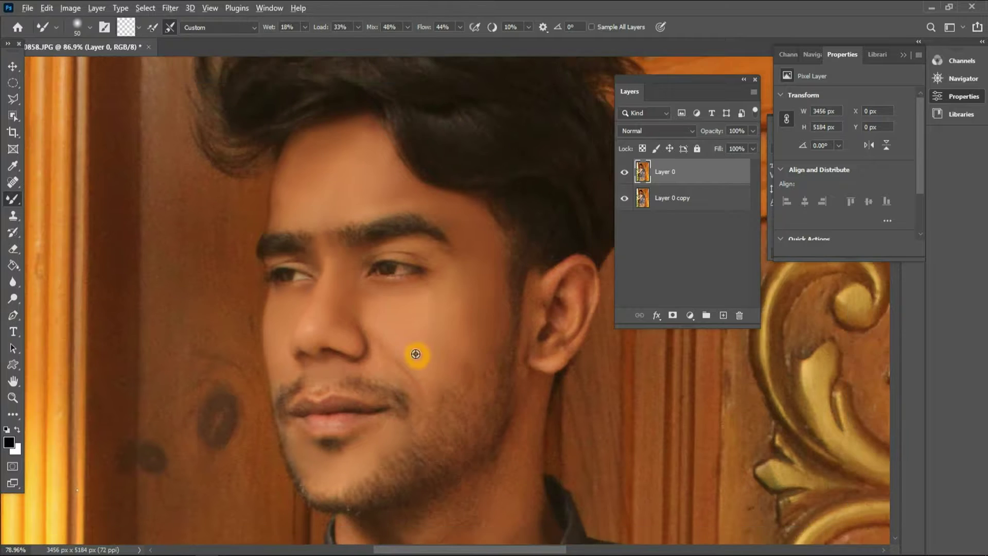
scroll(324, 382, up, 1)
scroll(268, 400, up, 1)
scroll(272, 392, up, 1)
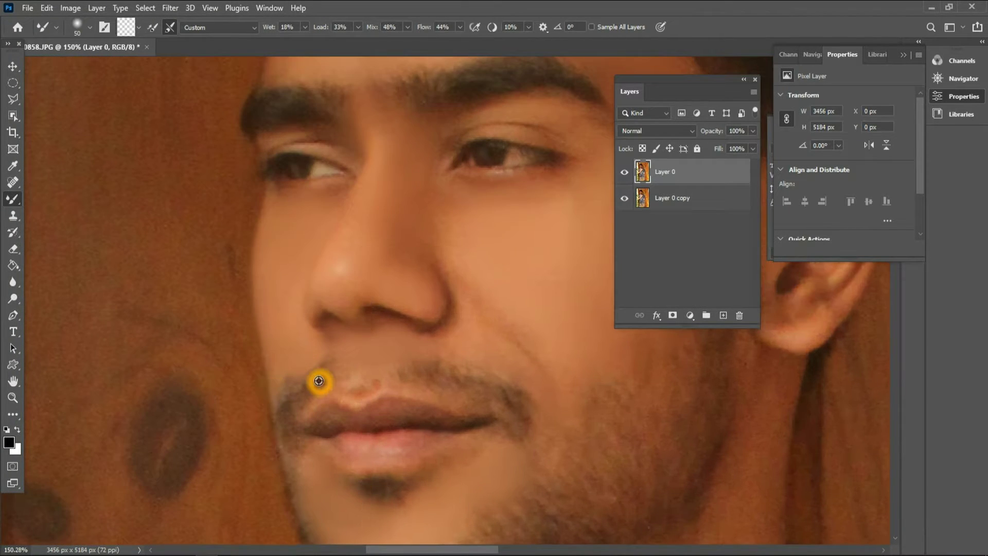
scroll(319, 381, up, 2)
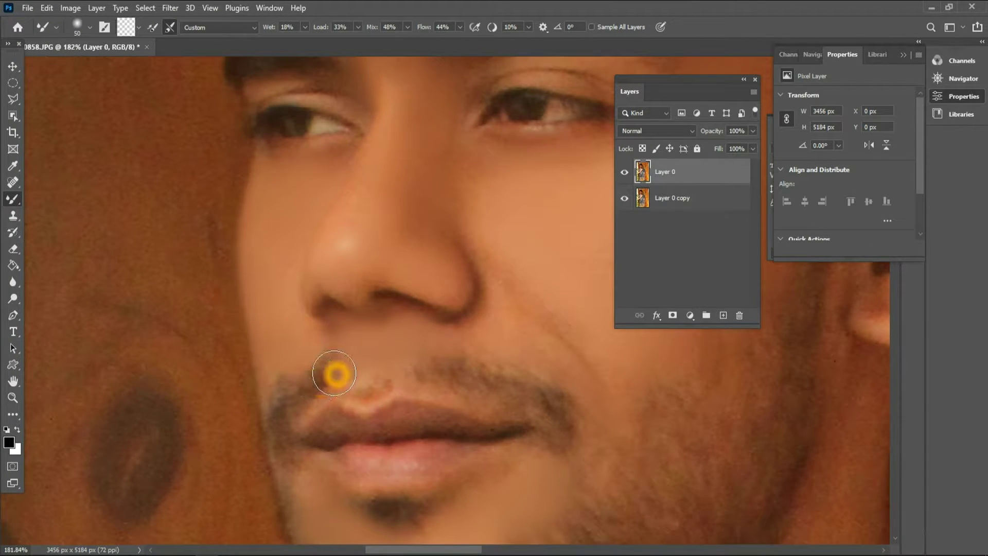
Blend the skin at both mouth corners with a smaller Mixer Brush, undoing one stroke.
click(280, 381)
key(bracketleft)
key(bracketleft)
key(bracketleft)
click(298, 360)
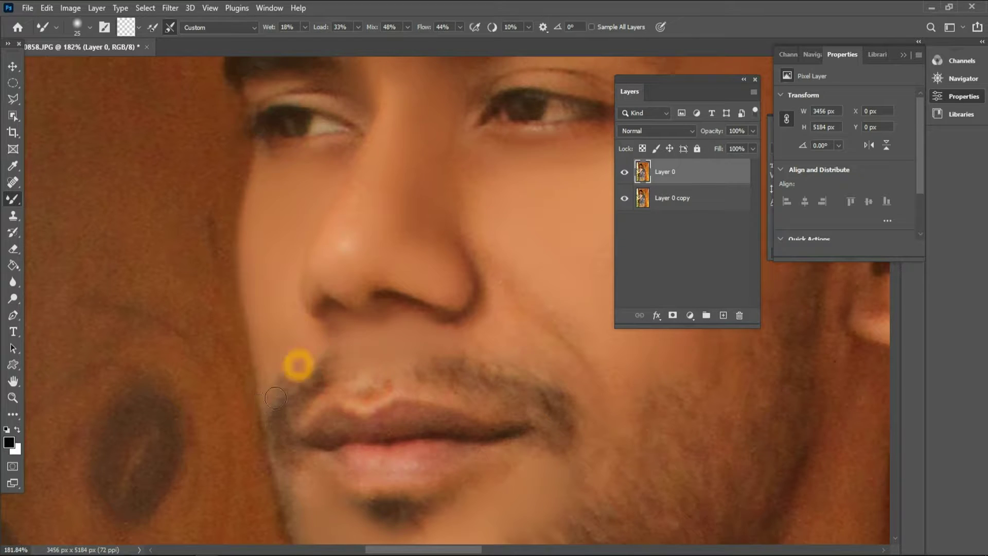
drag(278, 420, 294, 467)
key(ctrl+z)
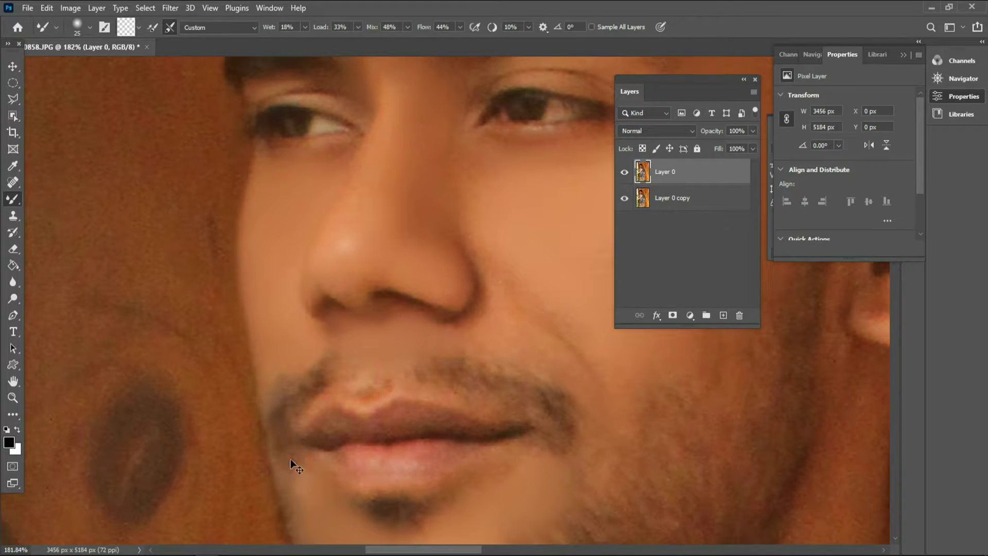
drag(292, 508, 304, 482)
mouse_move(503, 470)
mouse_down()
mouse_move(543, 481)
mouse_move(515, 468)
mouse_up()
drag(547, 467, 609, 445)
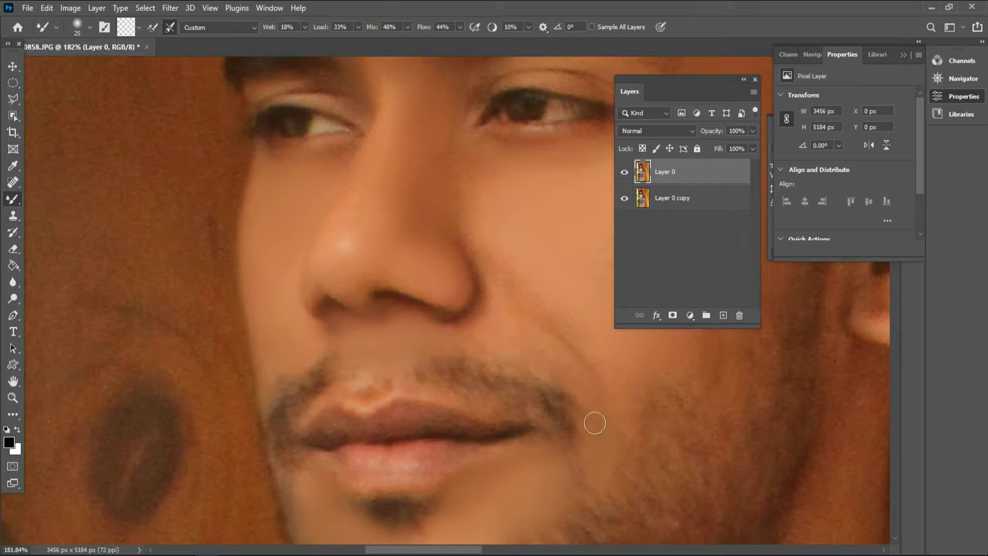
Blend the cheek skin with a larger Mixer Brush.
scroll(567, 402, down, 2)
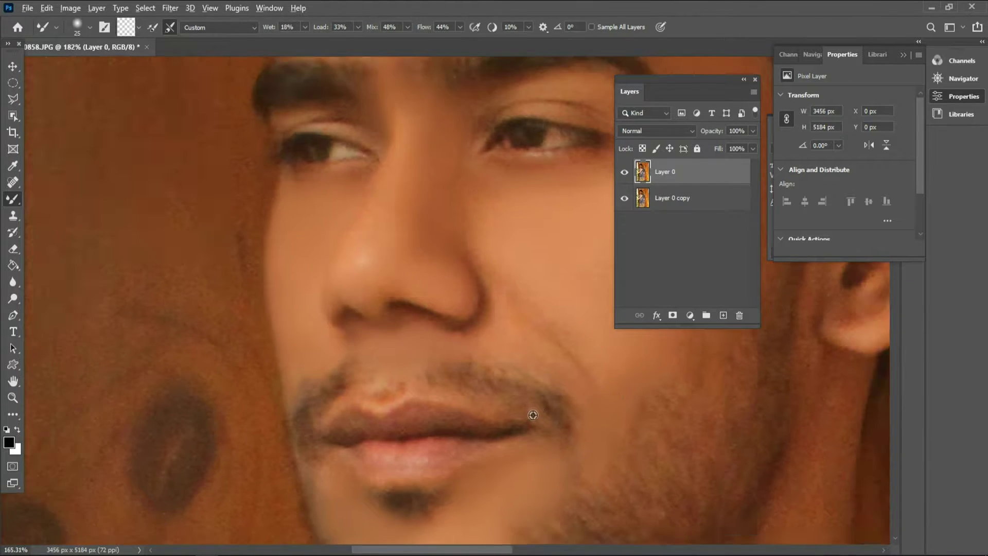
scroll(515, 427, down, 3)
scroll(556, 386, up, 2)
scroll(489, 417, up, 2)
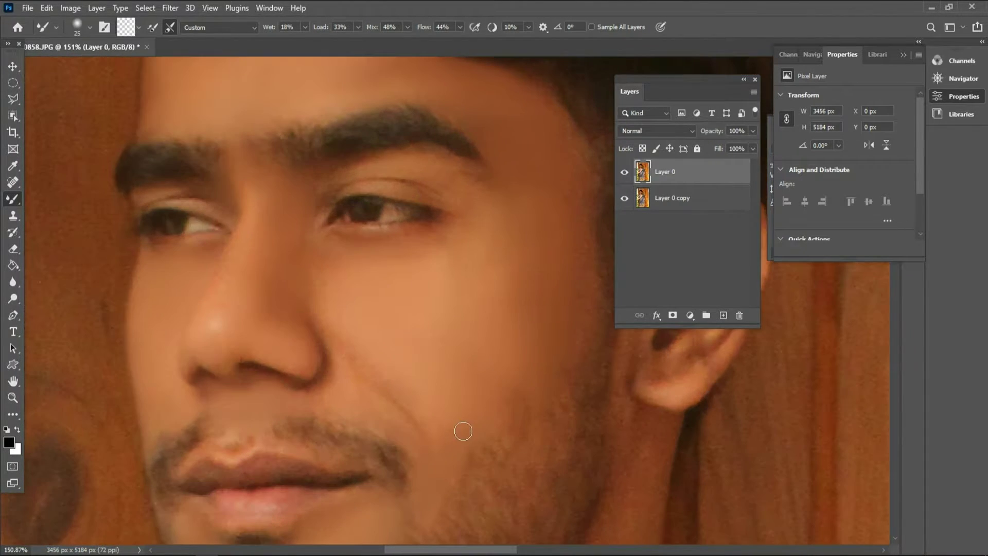
key(bracketright)
key(bracketright)
drag(444, 428, 461, 428)
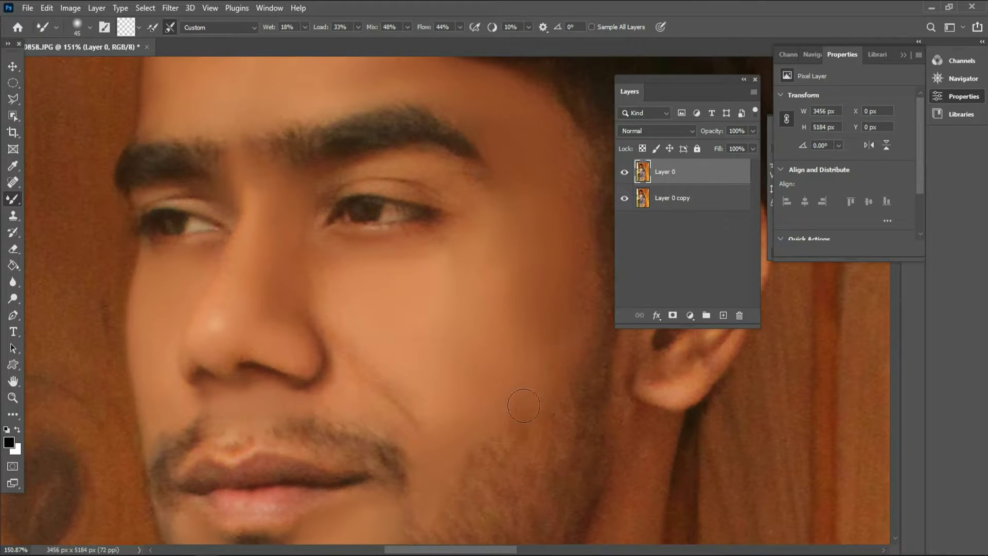
mouse_move(523, 409)
mouse_down()
mouse_move(512, 400)
mouse_move(581, 305)
mouse_move(553, 107)
mouse_up()
Smooth the skin in front of the ear and lower the brush Mix to 35%.
mouse_move(525, 388)
mouse_down()
mouse_move(507, 389)
mouse_move(534, 369)
mouse_move(560, 316)
mouse_up()
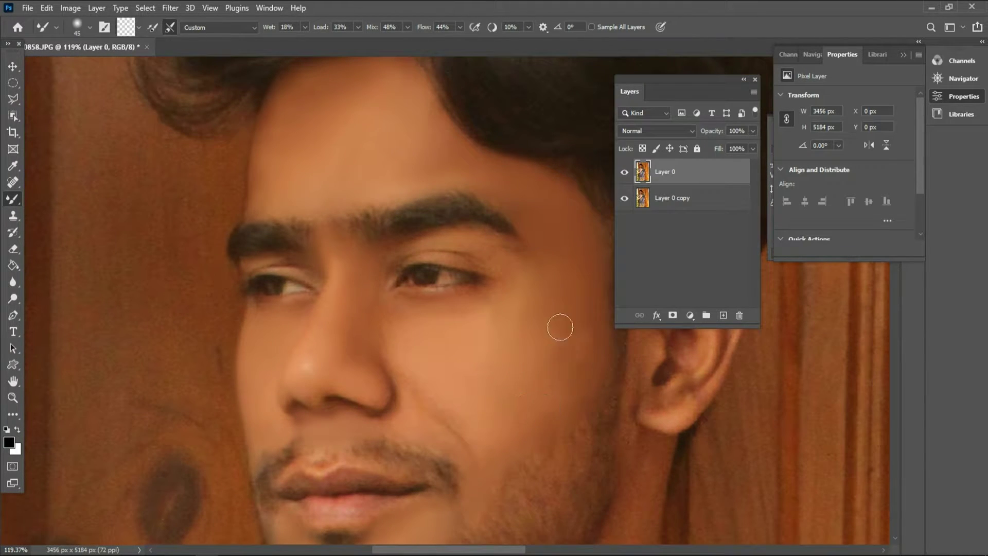
drag(549, 323, 514, 330)
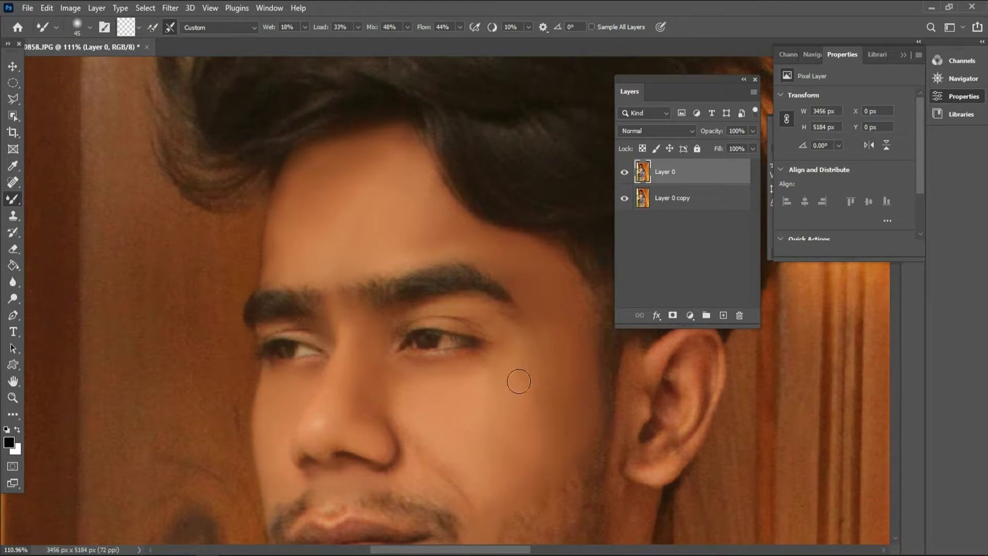
mouse_move(521, 382)
mouse_down()
mouse_move(574, 349)
mouse_move(573, 335)
mouse_move(582, 359)
mouse_move(541, 355)
mouse_up()
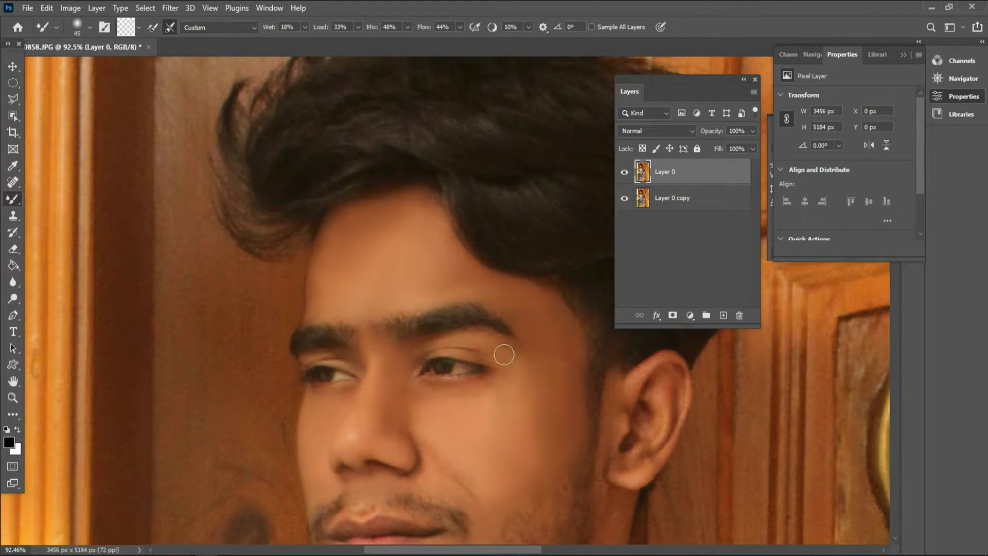
mouse_move(610, 406)
mouse_down()
mouse_move(615, 390)
mouse_move(674, 351)
mouse_up()
drag(657, 393, 628, 389)
drag(375, 32, 369, 31)
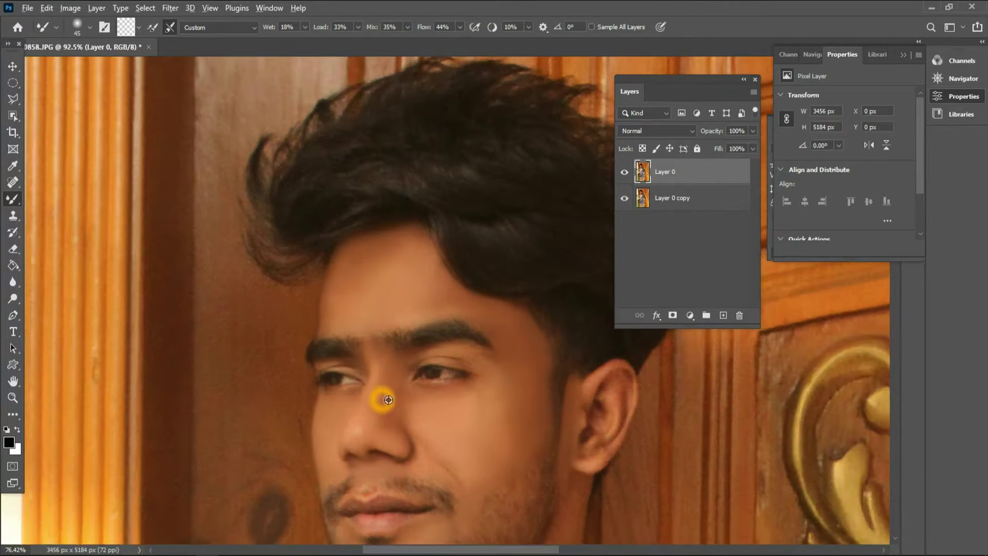
Blend the upper and lower cheek skin with a slightly larger Mixer Brush.
scroll(379, 400, down, 2)
scroll(515, 422, down, 3)
scroll(550, 429, up, 2)
scroll(578, 408, up, 1)
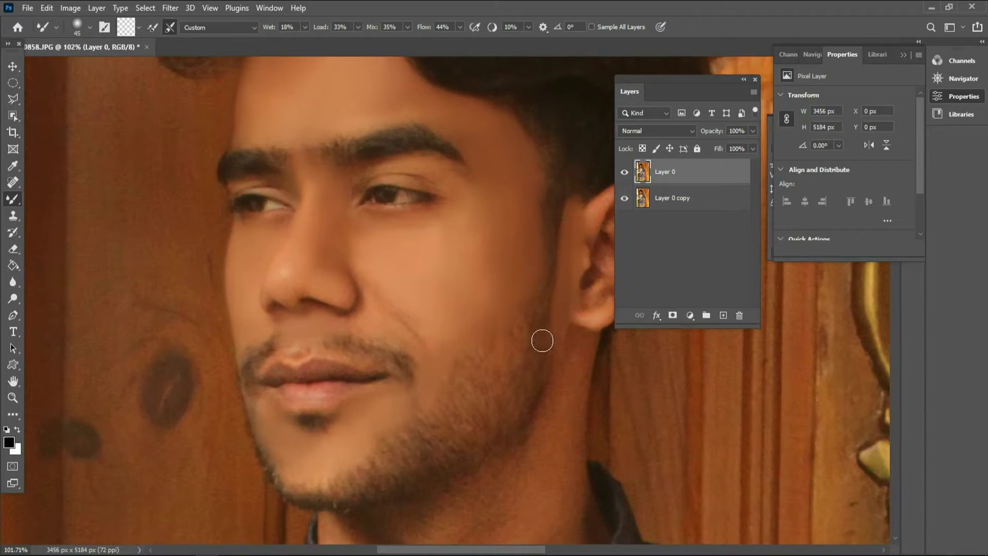
key(bracketright)
drag(501, 252, 494, 188)
drag(440, 251, 403, 250)
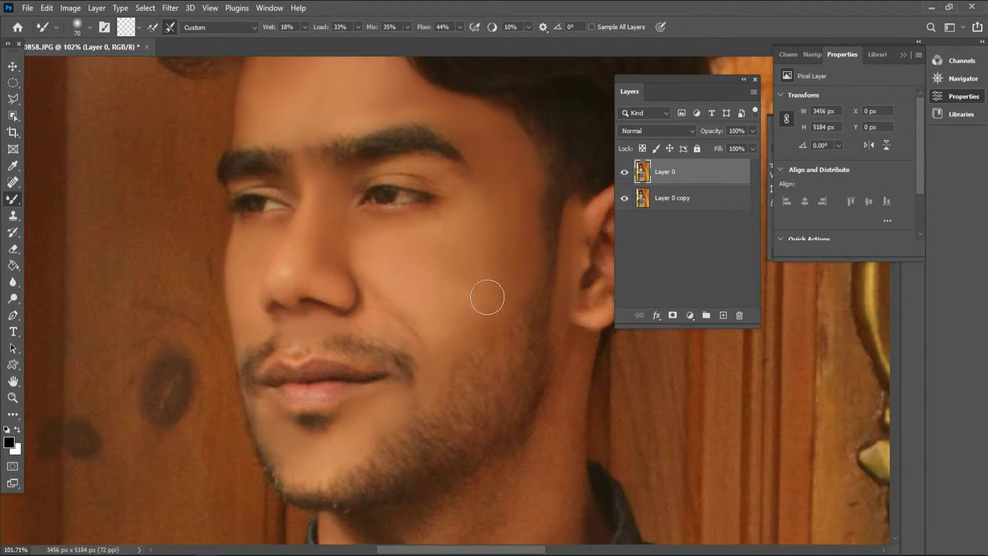
mouse_move(487, 297)
mouse_down()
mouse_move(487, 333)
mouse_move(474, 245)
mouse_up()
drag(489, 199, 511, 222)
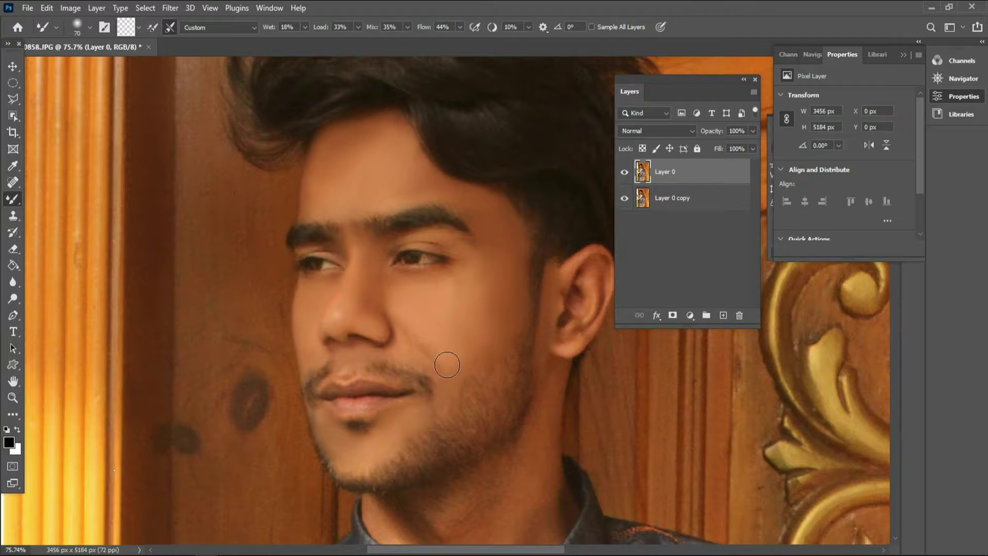
mouse_move(446, 360)
mouse_down()
mouse_move(415, 335)
mouse_move(449, 360)
mouse_move(497, 320)
mouse_move(481, 306)
mouse_move(490, 278)
mouse_up()
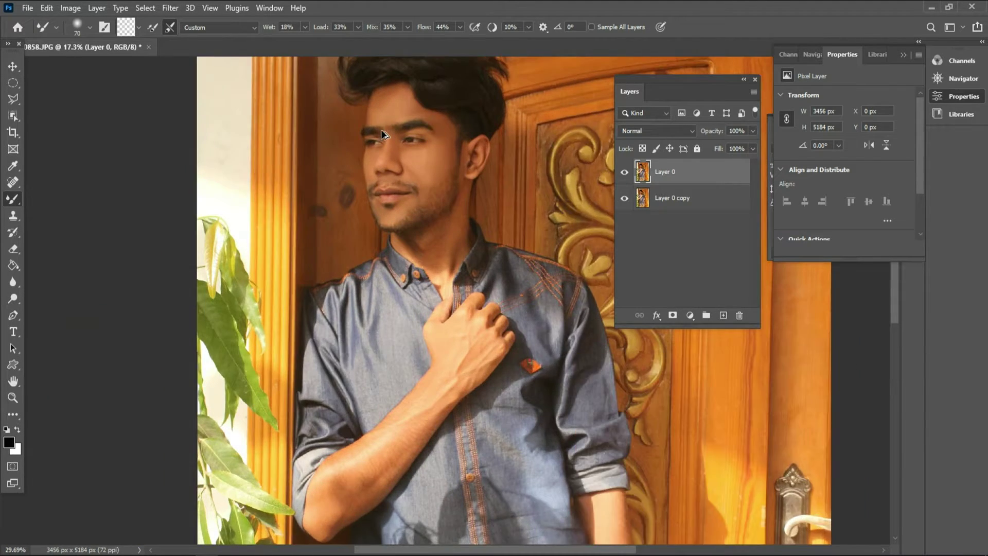
Blend the yellowish patch and dark shadow on the upper ear.
drag(391, 132, 420, 168)
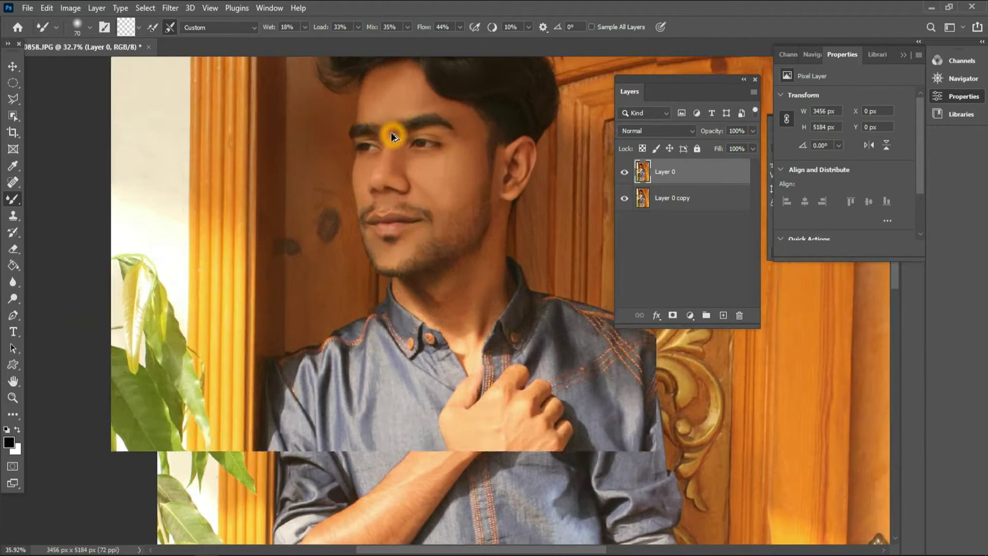
scroll(442, 154, up, 3)
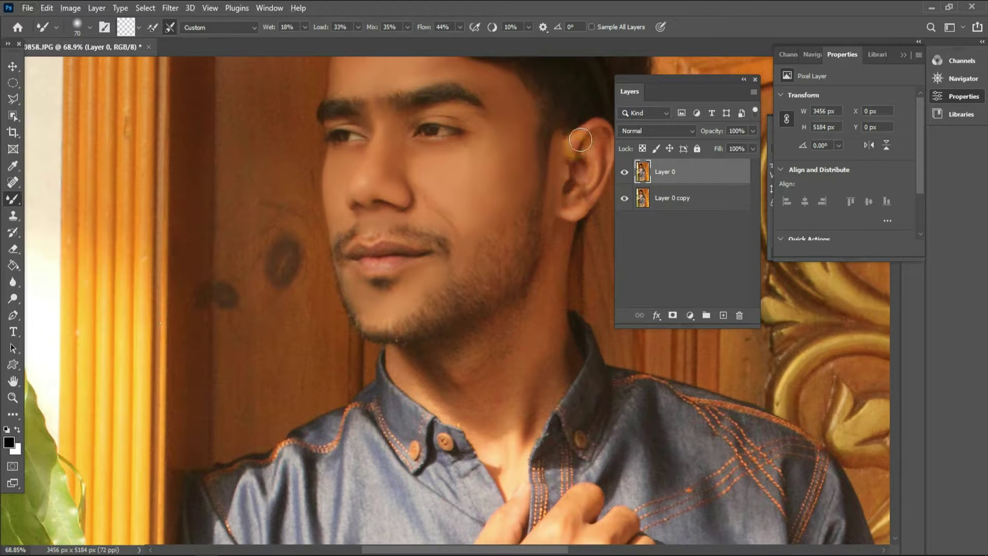
drag(581, 140, 599, 164)
drag(579, 200, 575, 181)
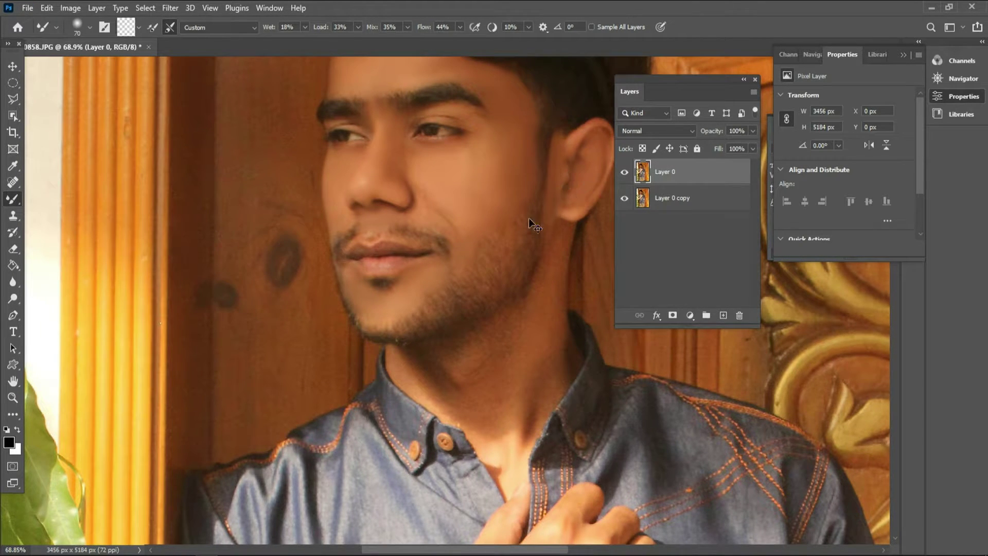
Smooth the skin under the eyebrow and near the right eyelid with a smaller brush.
scroll(317, 160, up, 3)
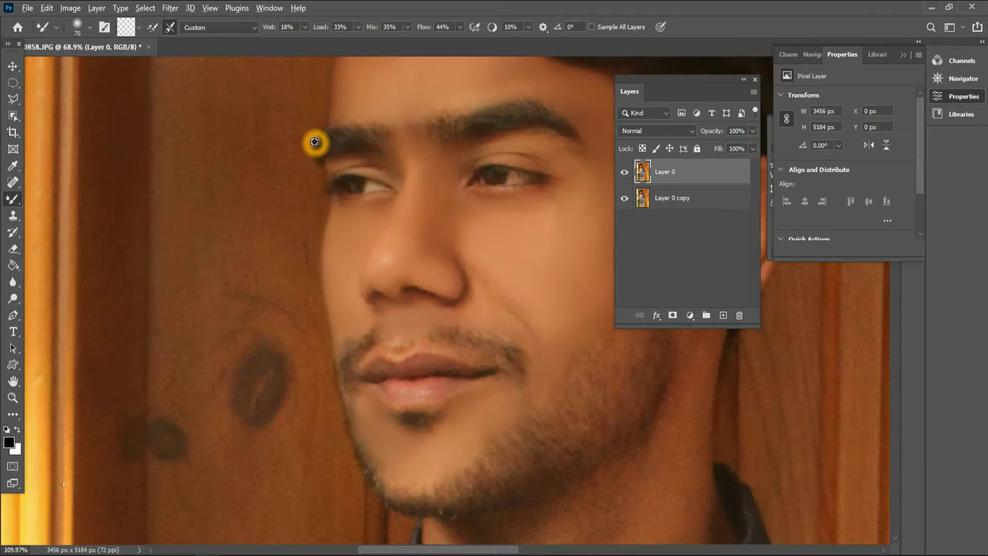
scroll(314, 142, up, 2)
key(bracketleft)
key(bracketleft)
key(bracketleft)
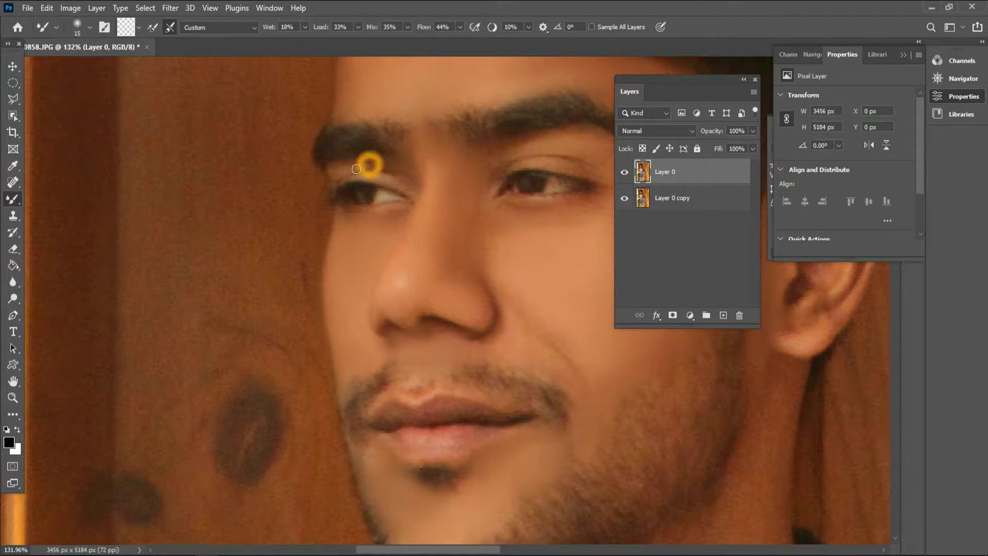
mouse_move(356, 169)
mouse_down()
mouse_move(340, 167)
mouse_move(399, 170)
mouse_up()
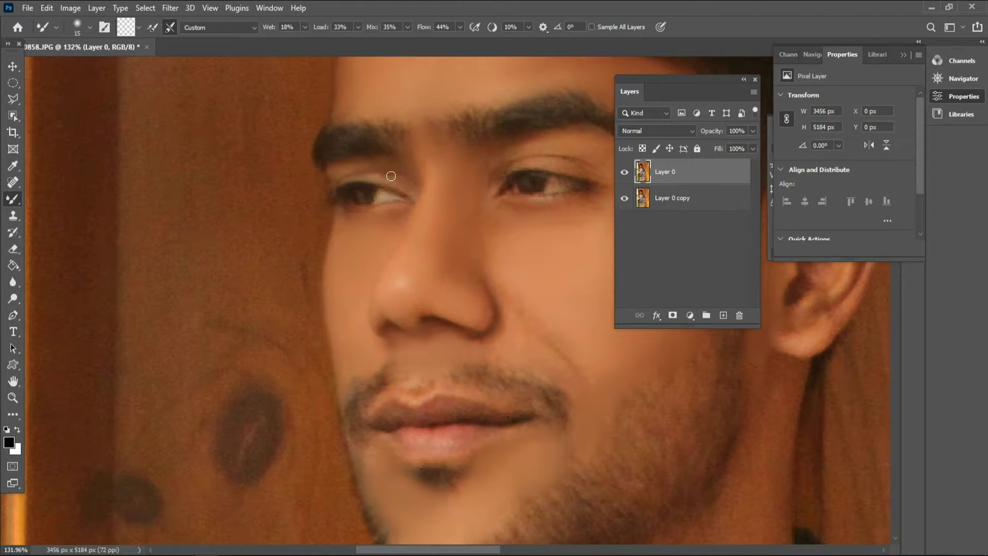
drag(498, 155, 482, 192)
click(578, 154)
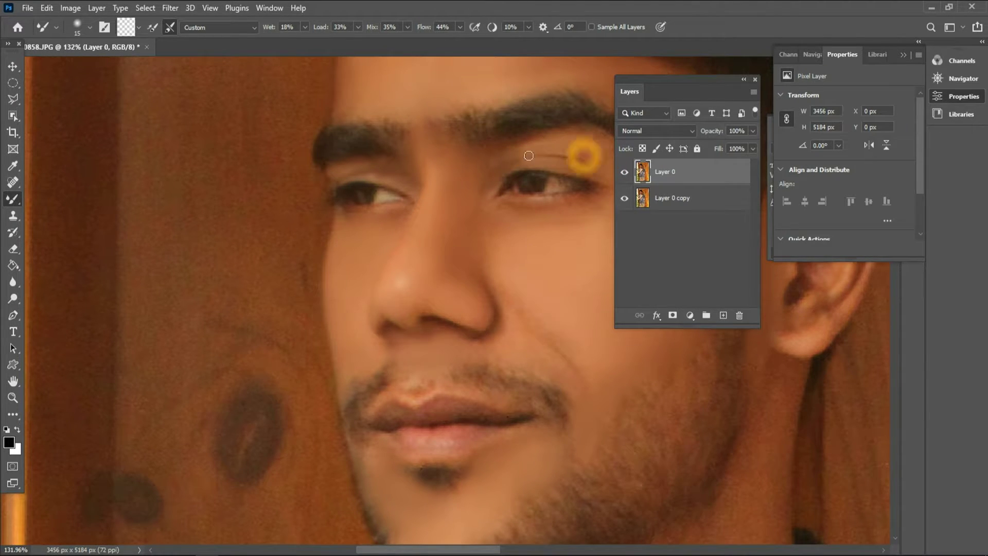
mouse_move(403, 252)
mouse_down()
mouse_move(331, 221)
mouse_move(424, 345)
mouse_move(417, 320)
mouse_up()
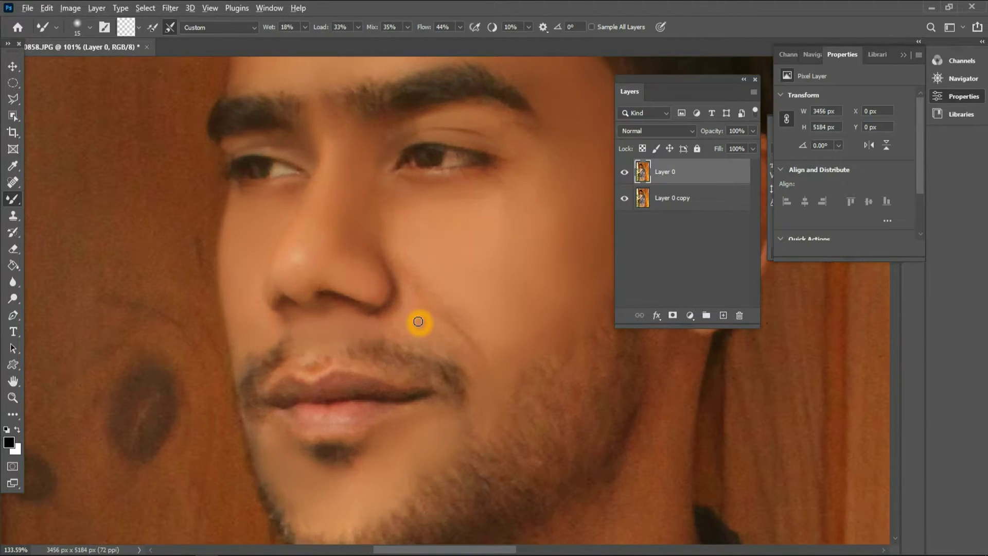
Set the Mixer Brush Mix to 33% and smooth the lower and upper lip.
click(389, 27)
text(33)
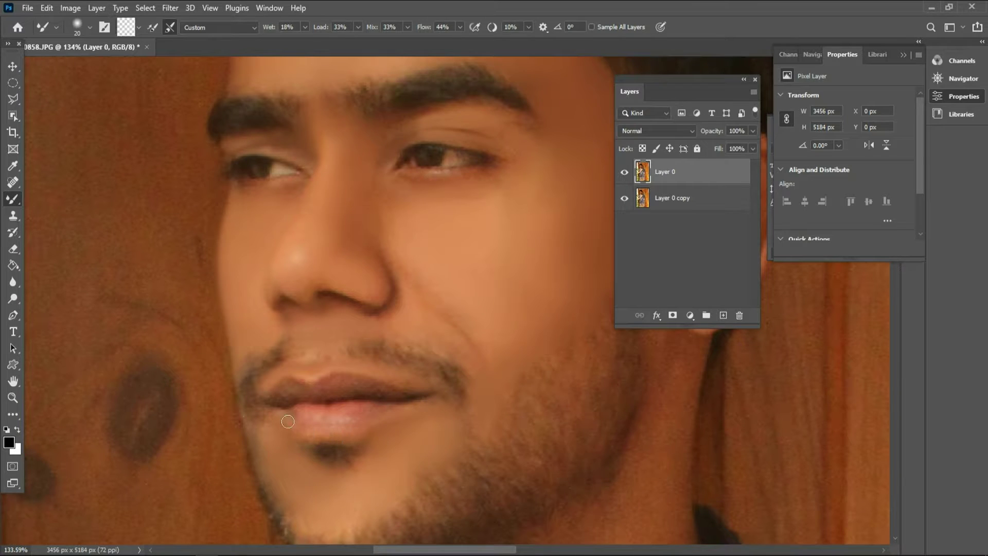
drag(316, 440, 408, 419)
mouse_move(287, 431)
mouse_down()
mouse_move(264, 424)
mouse_move(378, 425)
mouse_up()
scroll(391, 392, up, 1)
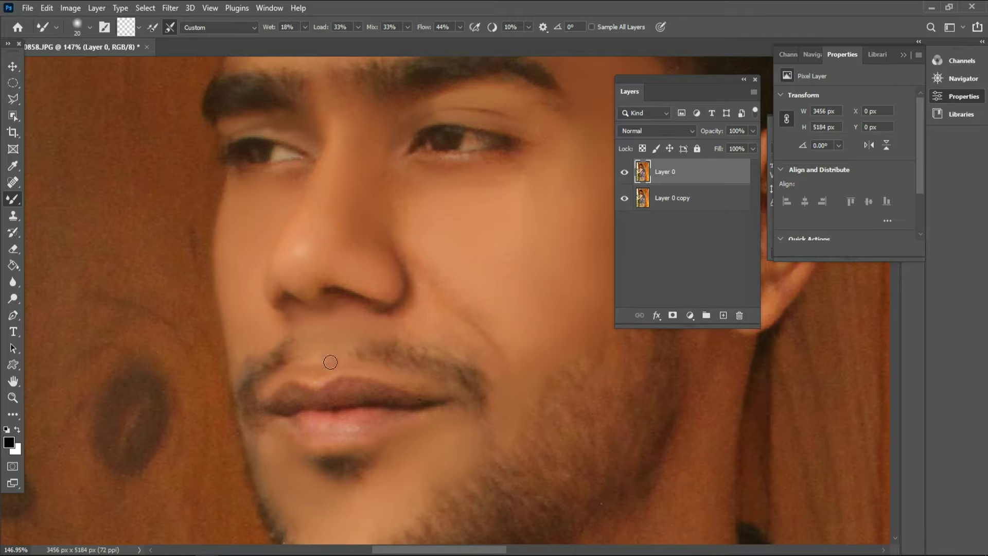
mouse_move(326, 353)
mouse_down()
mouse_move(265, 379)
mouse_move(354, 378)
mouse_up()
Dab patches across the cheek and beside the nose with a progressively larger brush.
scroll(454, 380, down, 3)
scroll(426, 404, down, 2)
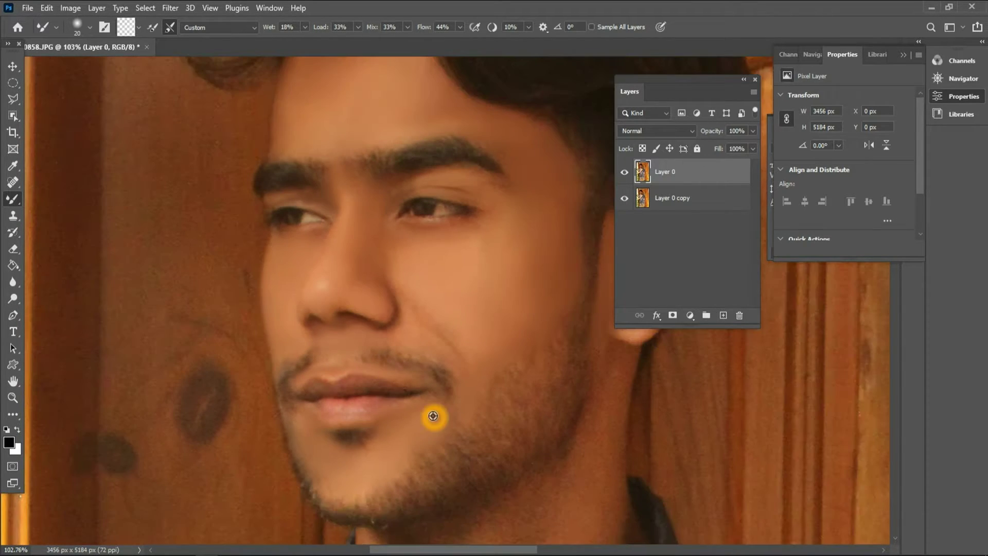
scroll(435, 415, down, 2)
scroll(370, 401, up, 2)
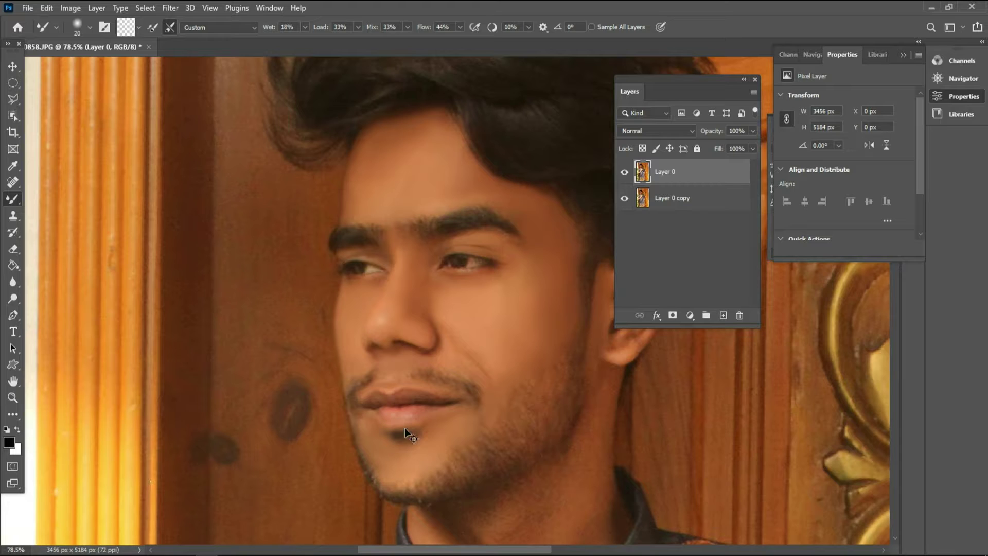
scroll(427, 410, up, 2)
scroll(455, 404, up, 1)
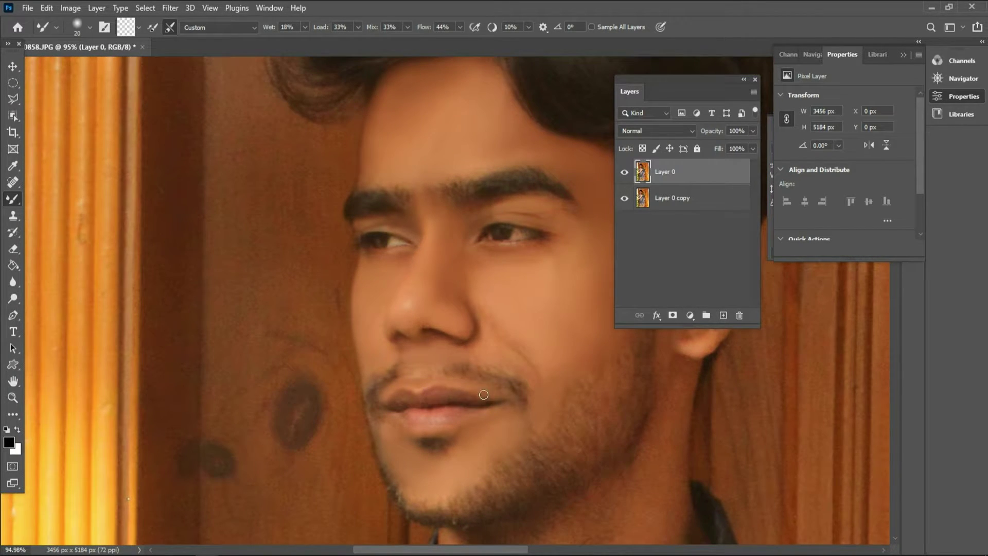
click(430, 367)
click(495, 358)
key(bracketright)
click(485, 317)
click(509, 338)
click(538, 352)
click(468, 296)
key(bracketright)
key(bracketright)
key(bracketright)
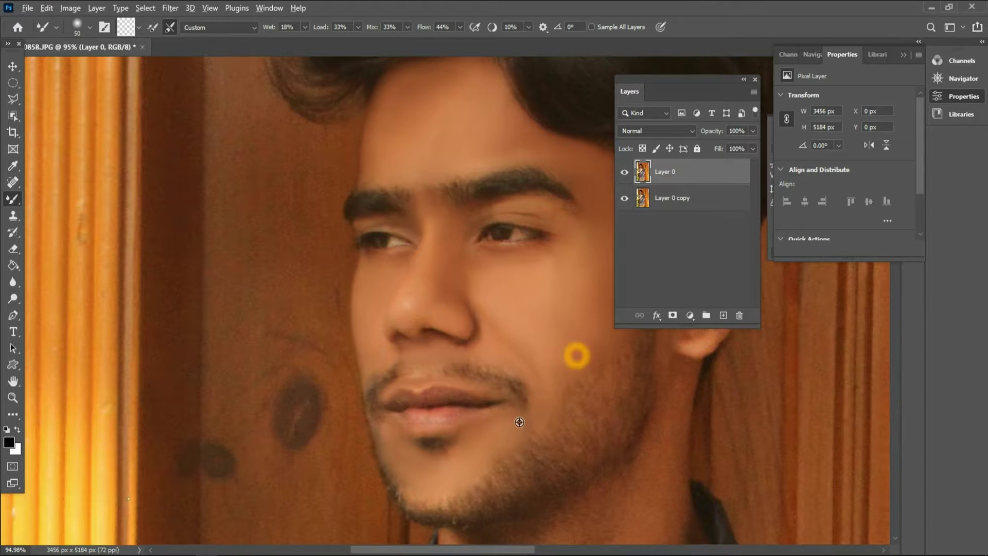
scroll(572, 353, down, 5)
Blend the skin beside the nose.
scroll(540, 442, up, 2)
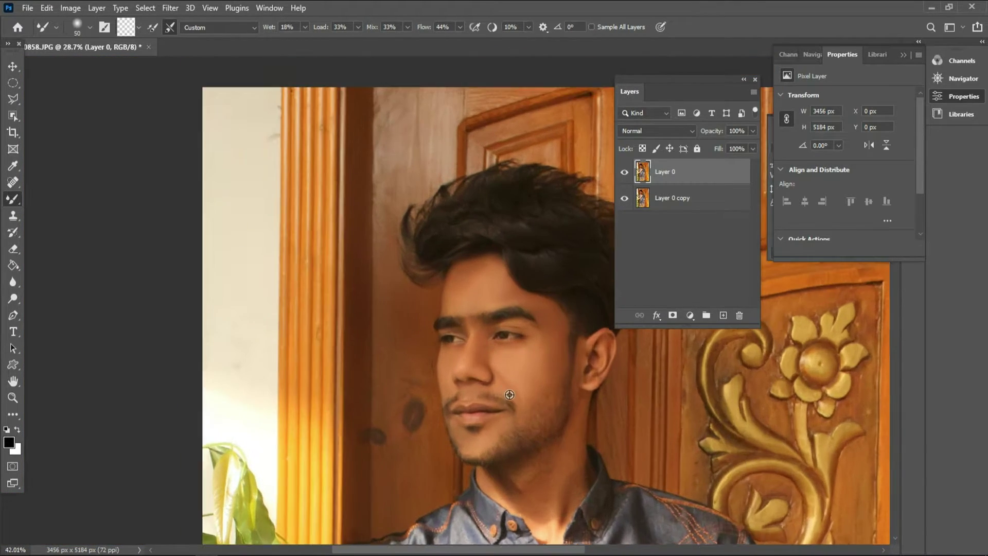
scroll(476, 407, up, 2)
scroll(481, 366, up, 1)
scroll(482, 399, up, 1)
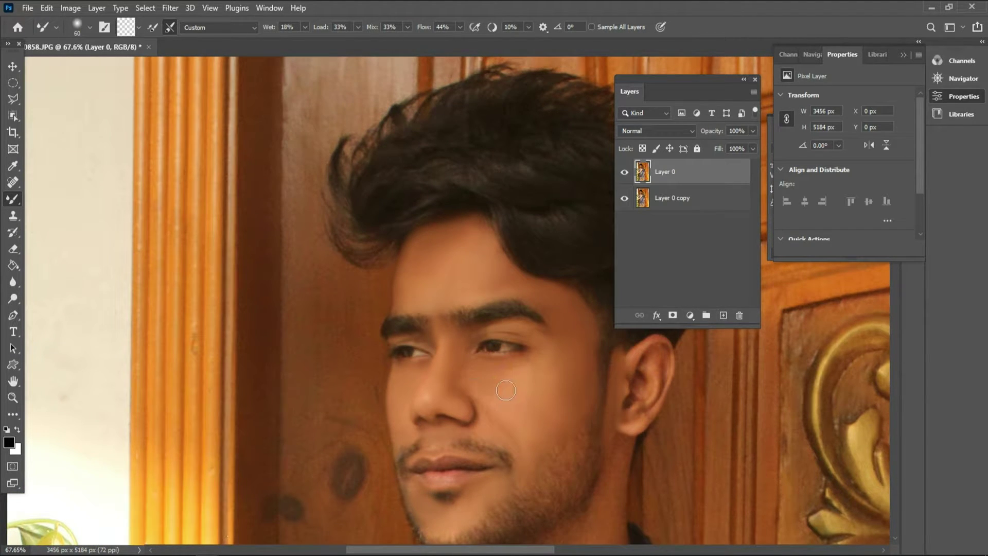
click(474, 385)
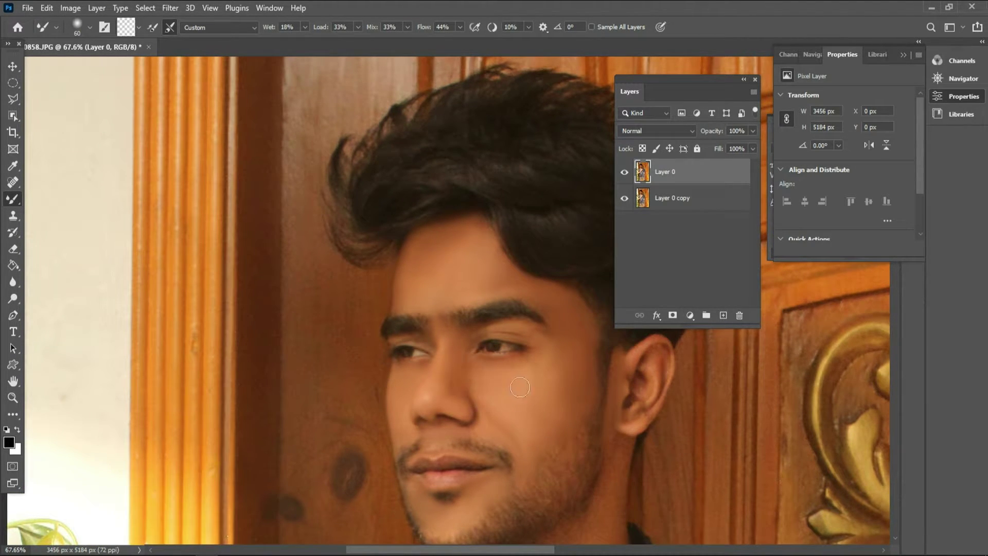
scroll(547, 452, down, 5)
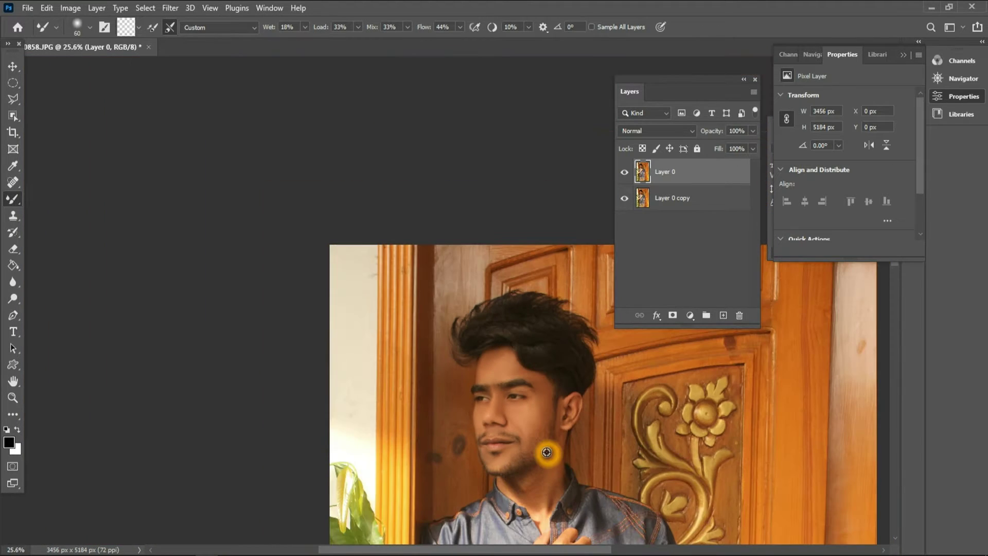
scroll(516, 440, up, 3)
scroll(526, 417, up, 2)
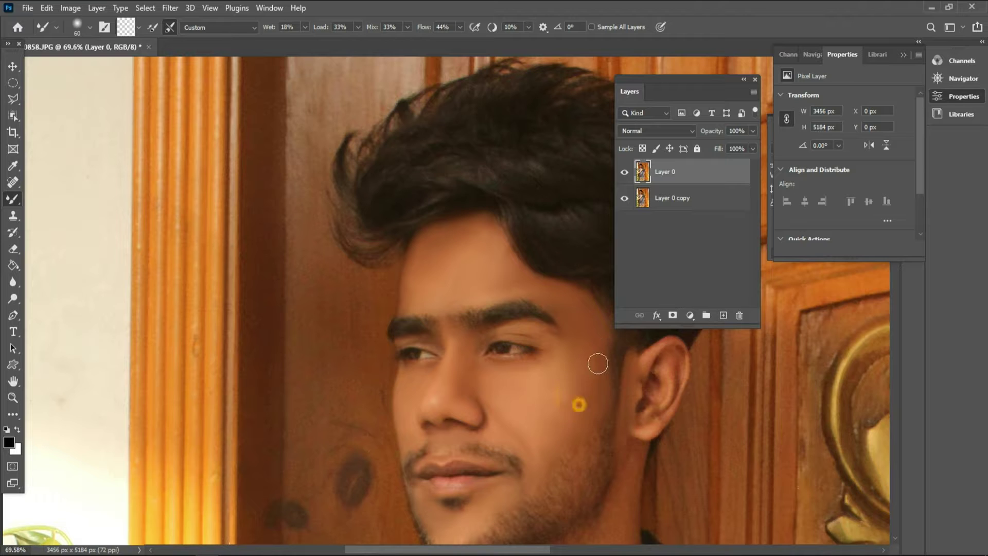
scroll(534, 414, down, 1)
scroll(534, 414, down, 2)
scroll(326, 393, up, 2)
scroll(342, 397, up, 1)
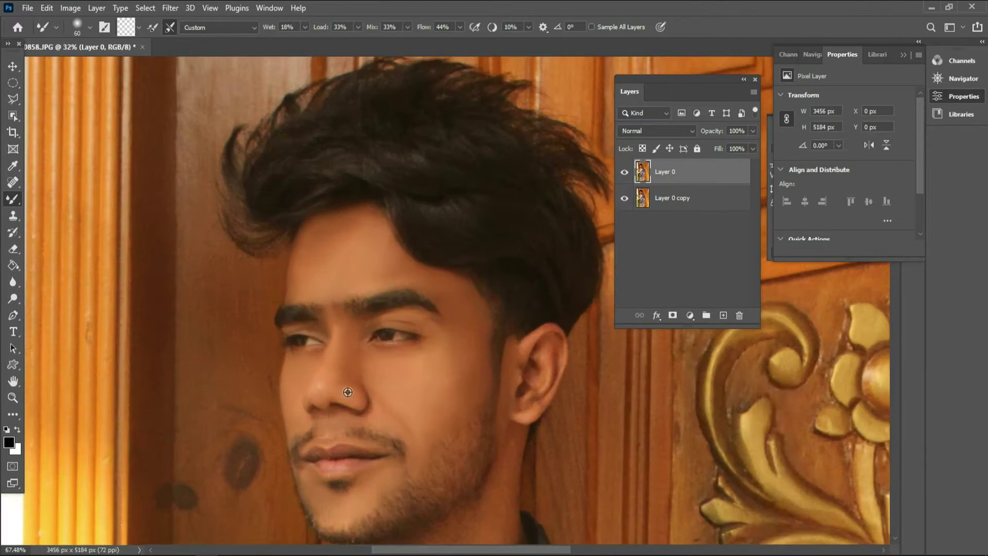
Soften the skin between the eyebrows with a smaller brush.
key(bracketleft)
key(bracketleft)
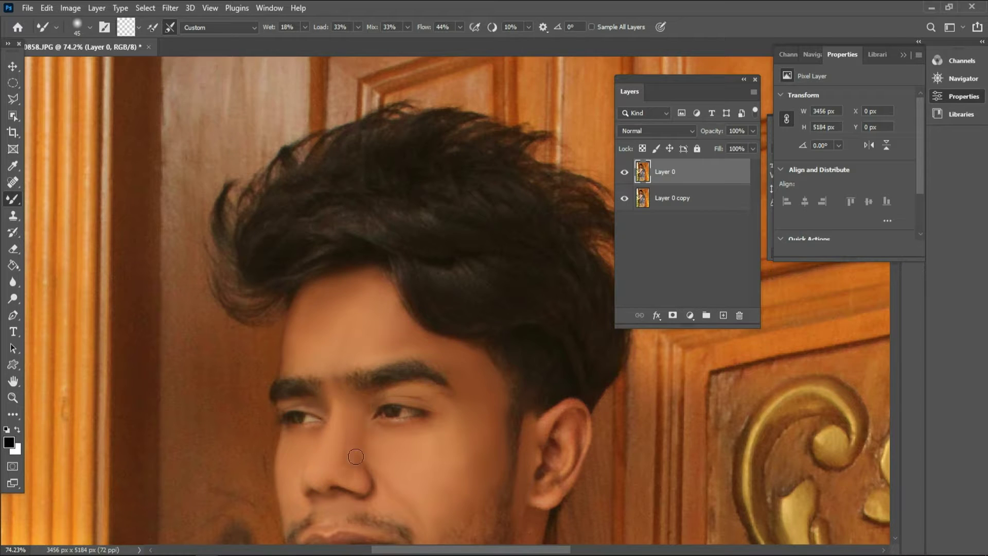
scroll(349, 451, down, 1)
scroll(338, 505, up, 2)
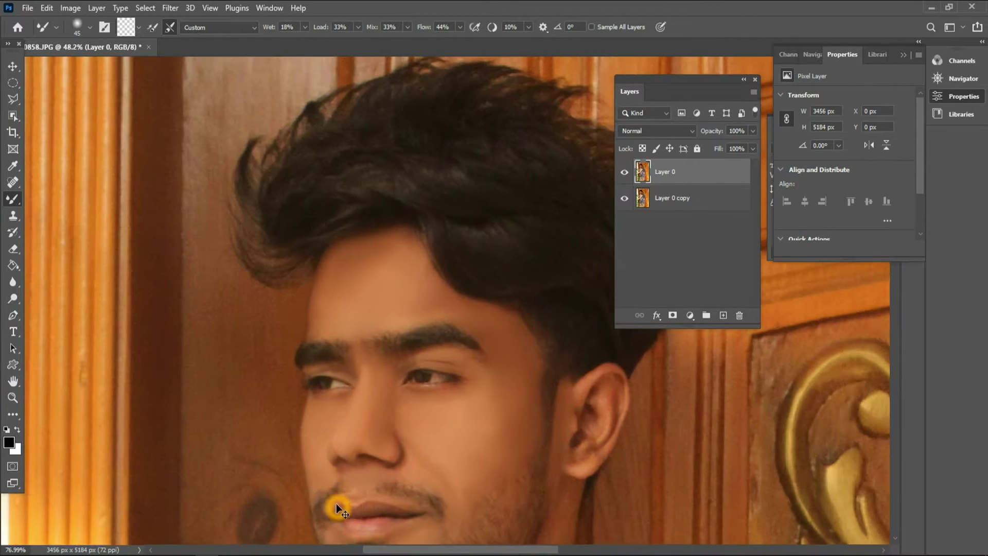
scroll(374, 489, up, 1)
scroll(380, 470, up, 1)
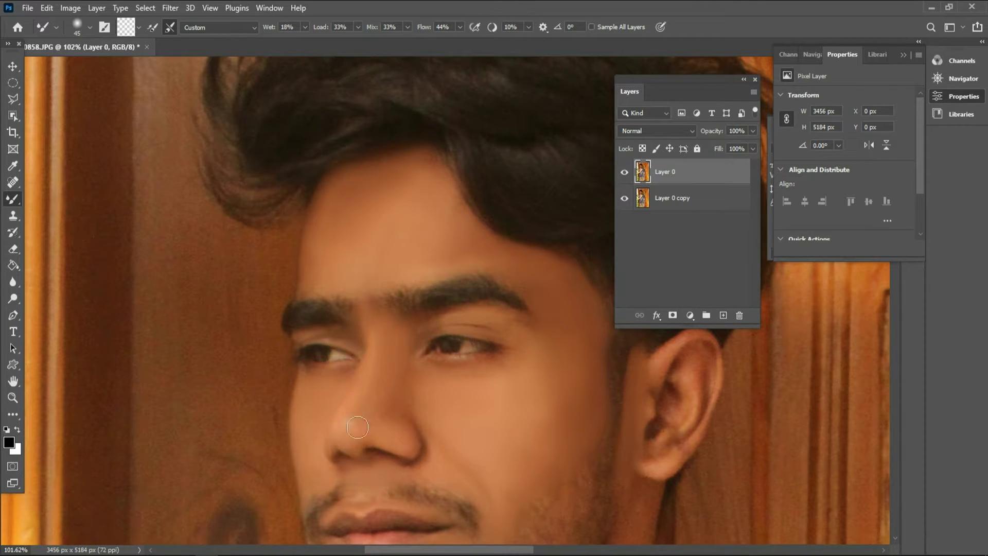
click(364, 315)
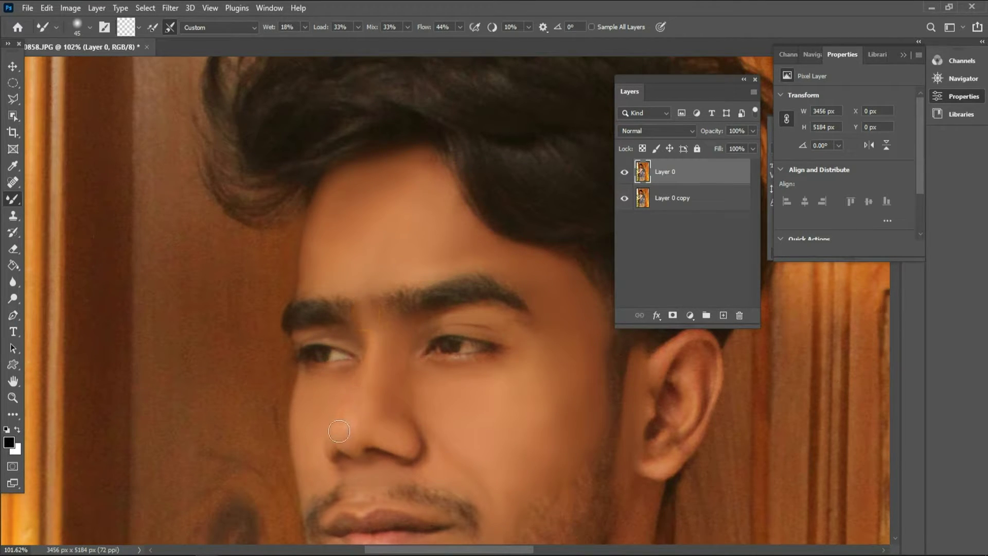
click(391, 339)
Blend the skin at the eyebrow's outer end and above the eyebrow near the hairline.
click(388, 424)
scroll(433, 441, down, 5)
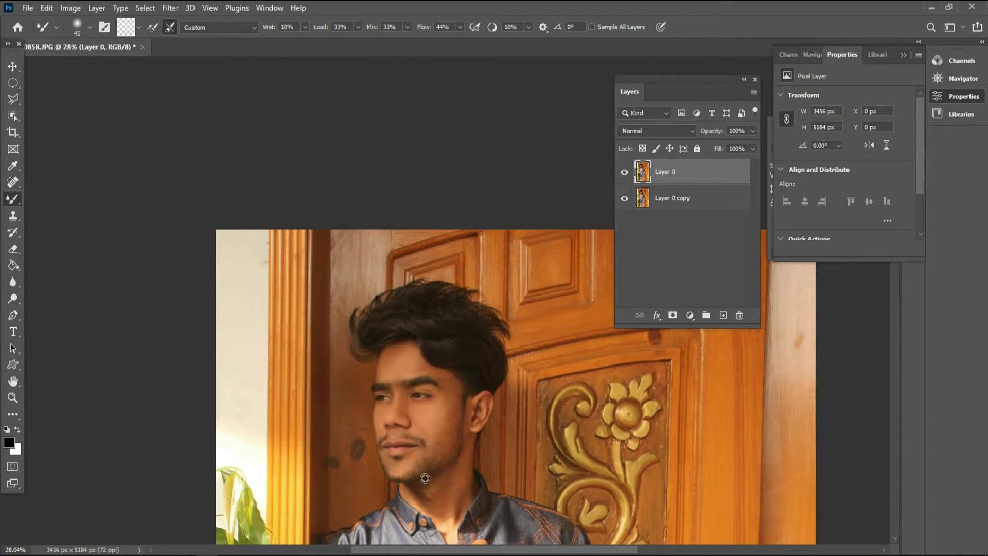
scroll(394, 413, up, 2)
scroll(402, 399, up, 2)
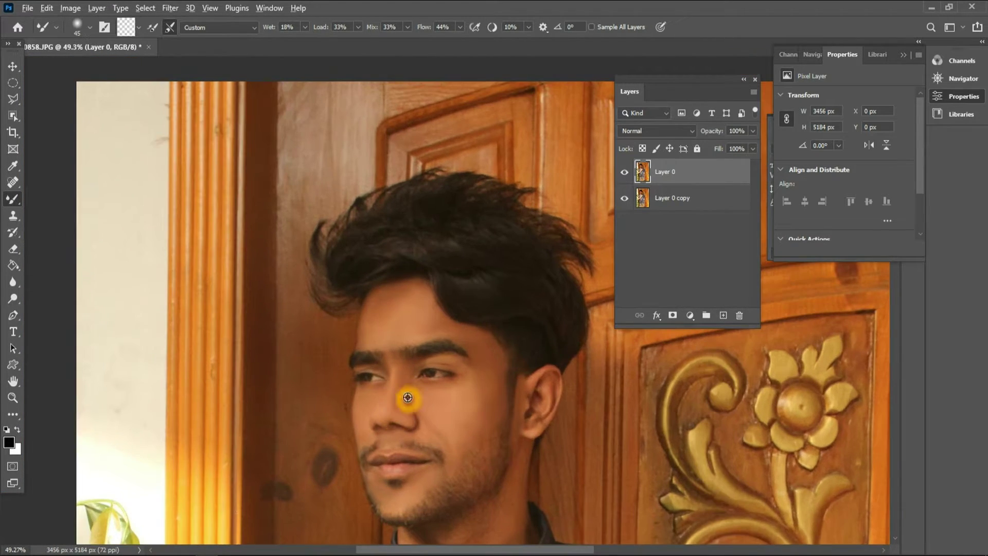
scroll(394, 397, up, 2)
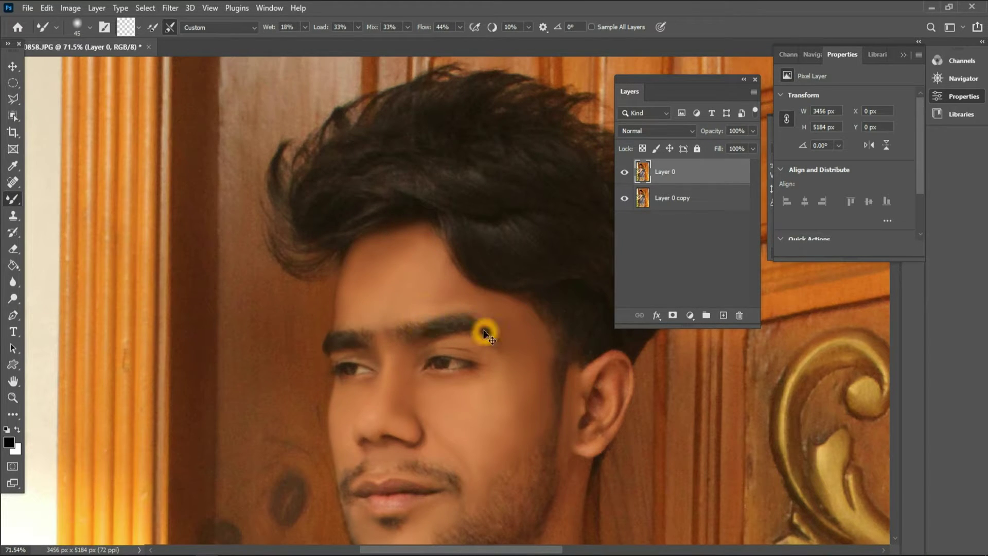
scroll(426, 323, up, 1)
scroll(426, 324, up, 2)
scroll(412, 340, up, 2)
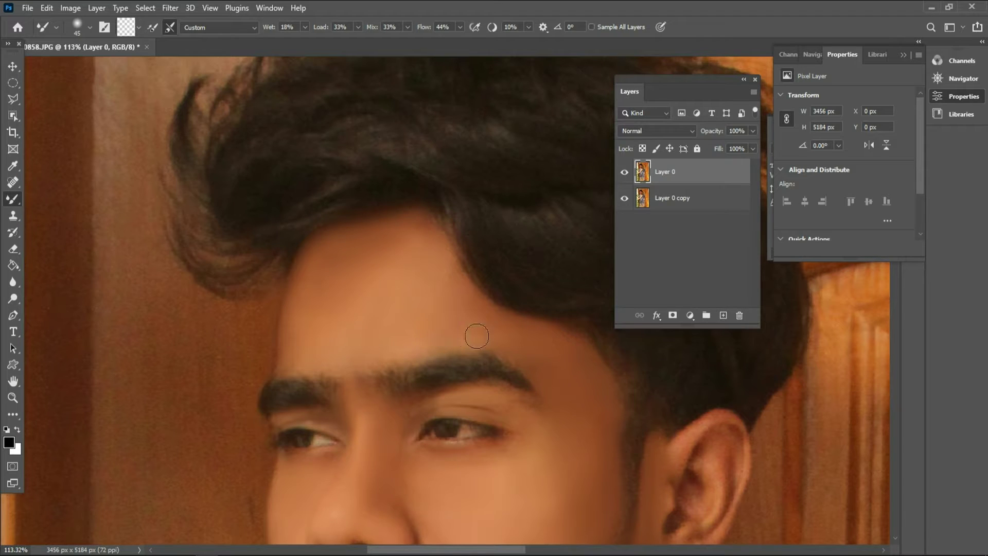
mouse_move(516, 356)
mouse_down()
mouse_move(523, 366)
mouse_move(471, 340)
mouse_up()
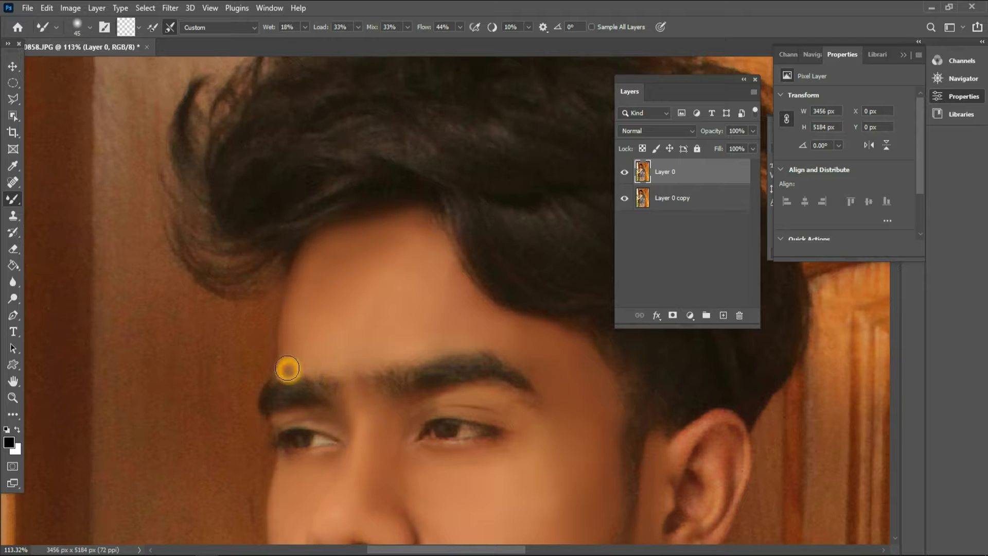
drag(286, 371, 316, 354)
scroll(350, 336, down, 3)
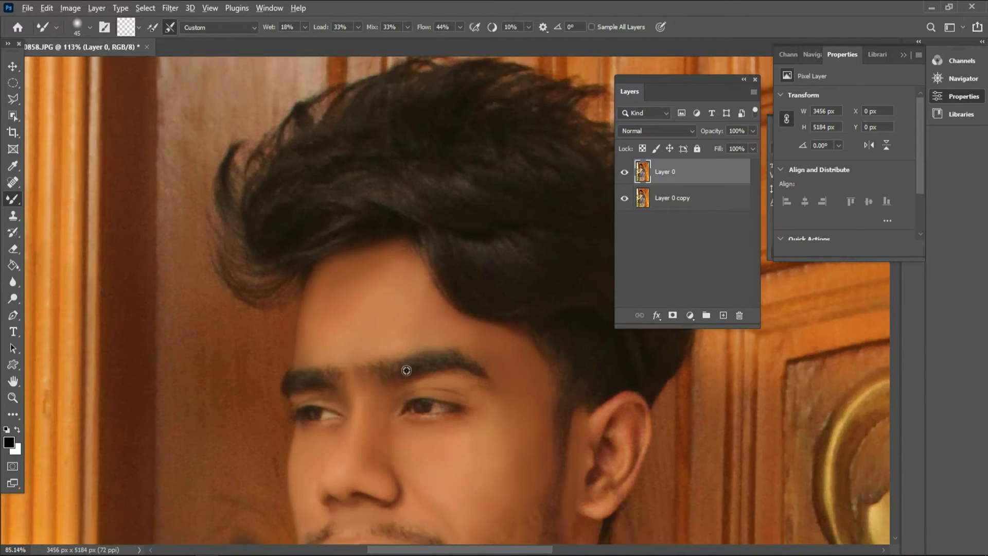
scroll(404, 367, down, 3)
scroll(353, 342, up, 3)
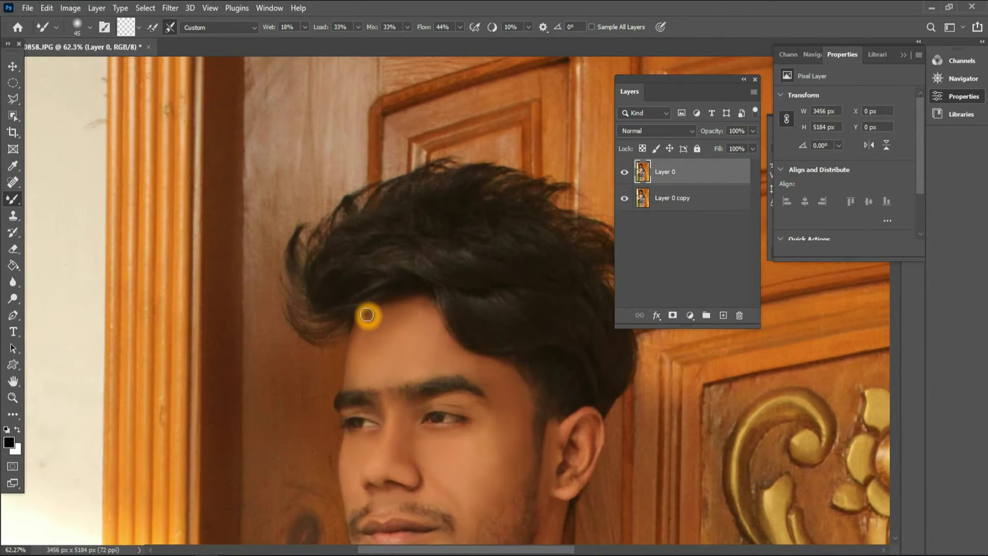
scroll(381, 329, down, 2)
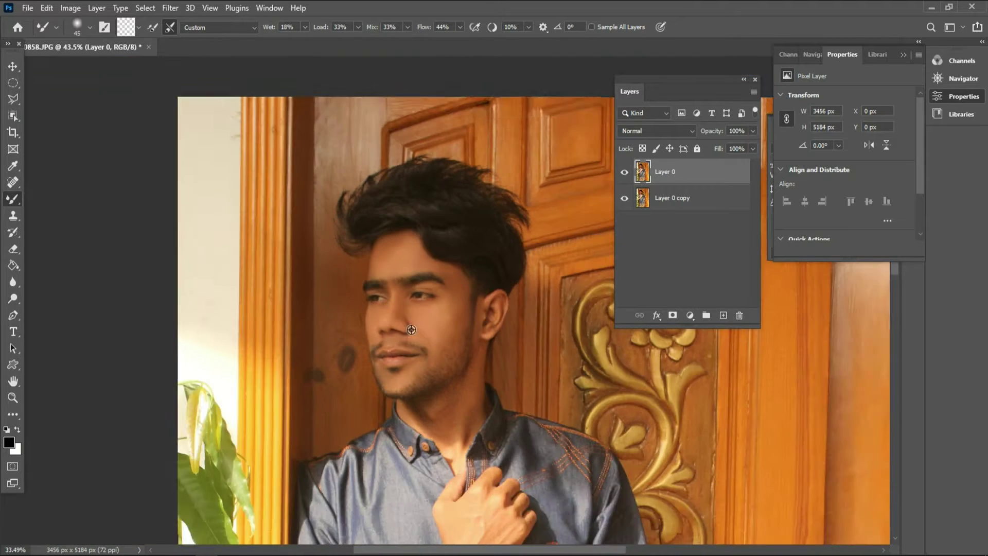
mouse_move(425, 337)
mouse_down()
mouse_move(266, 328)
mouse_move(359, 337)
mouse_up()
Dodge the midtones with a smaller brush to brighten both eyes along the lower lids.
key(o)
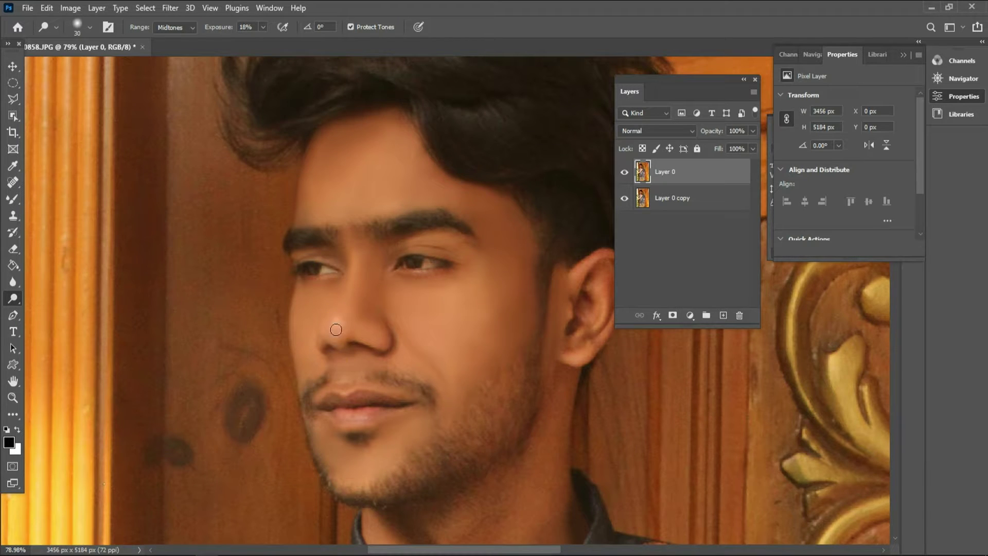
drag(353, 407, 377, 415)
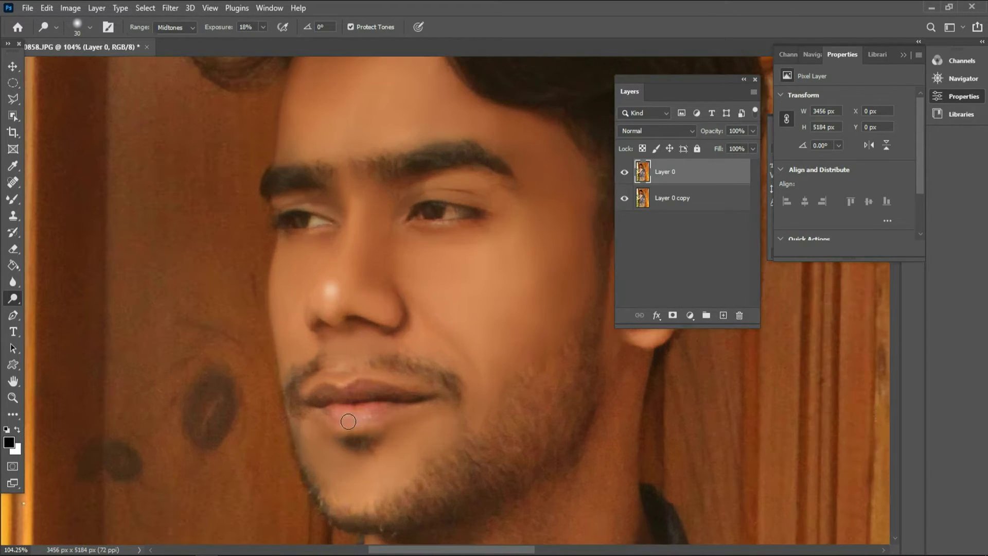
key(bracketleft)
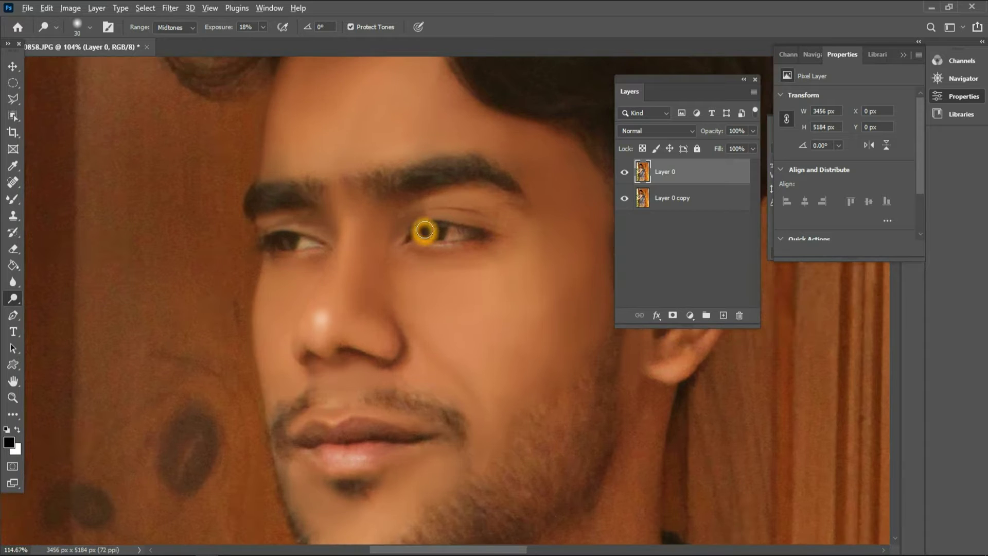
mouse_move(419, 227)
mouse_down()
mouse_move(429, 248)
mouse_move(460, 246)
mouse_move(420, 246)
mouse_up()
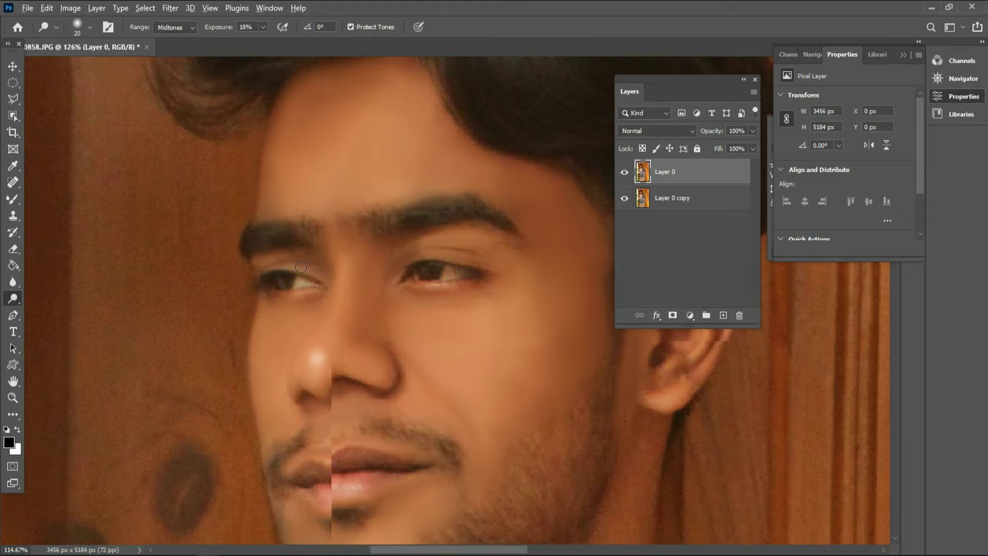
click(301, 283)
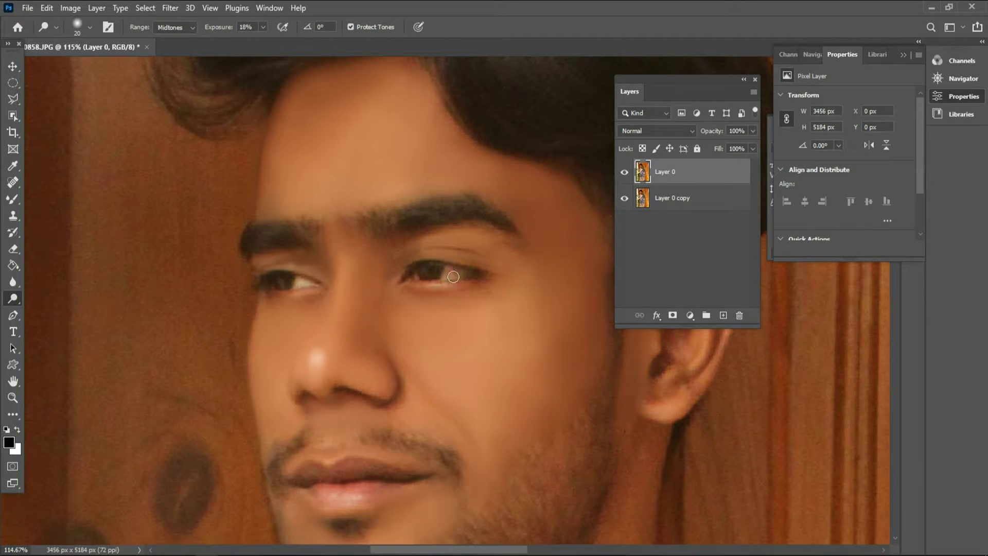
drag(450, 275, 422, 284)
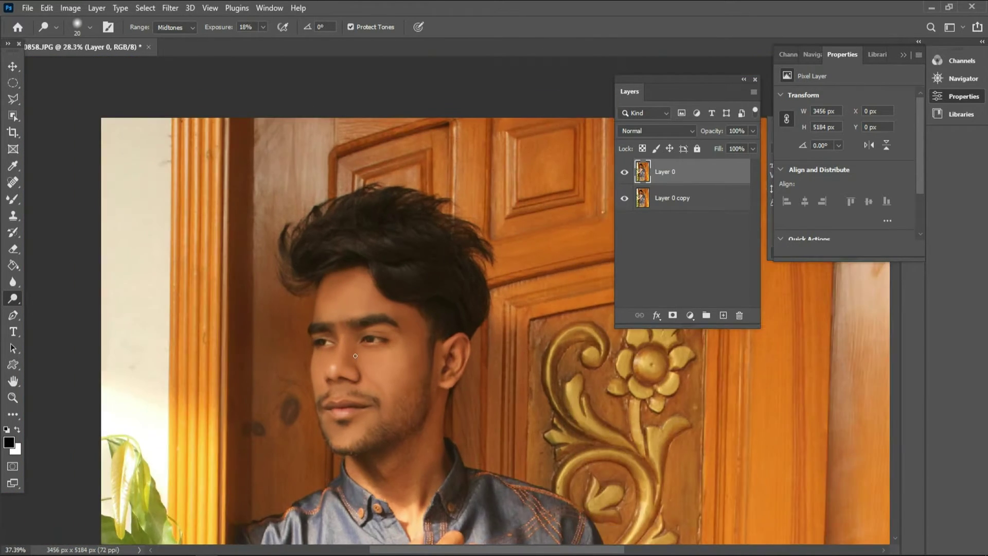
drag(355, 355, 355, 338)
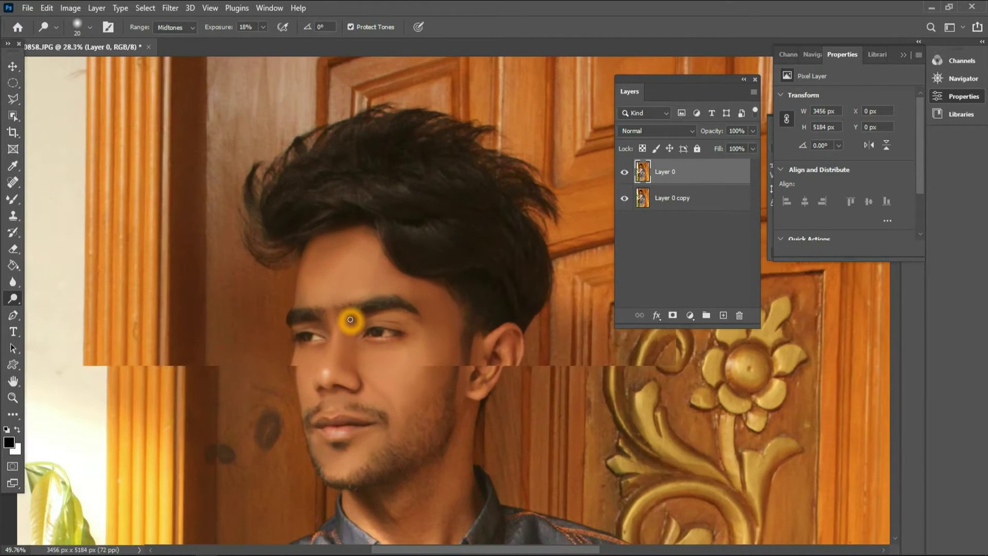
Dodge the forehead with a large brush to soften its lines, then lighten the cheek.
key(bracketright)
key(bracketright)
key(bracketright)
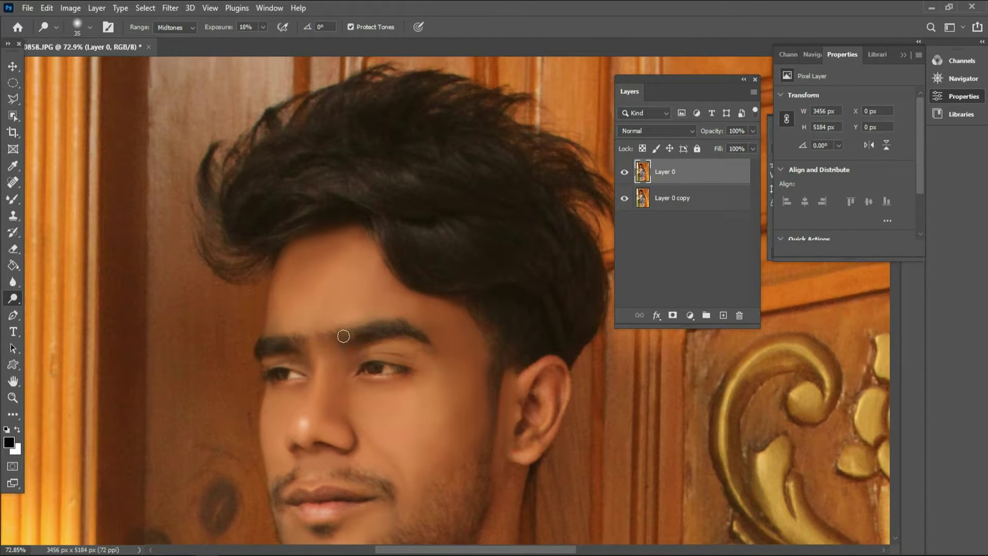
key(bracketright)
key(bracketright)
key(bracketright)
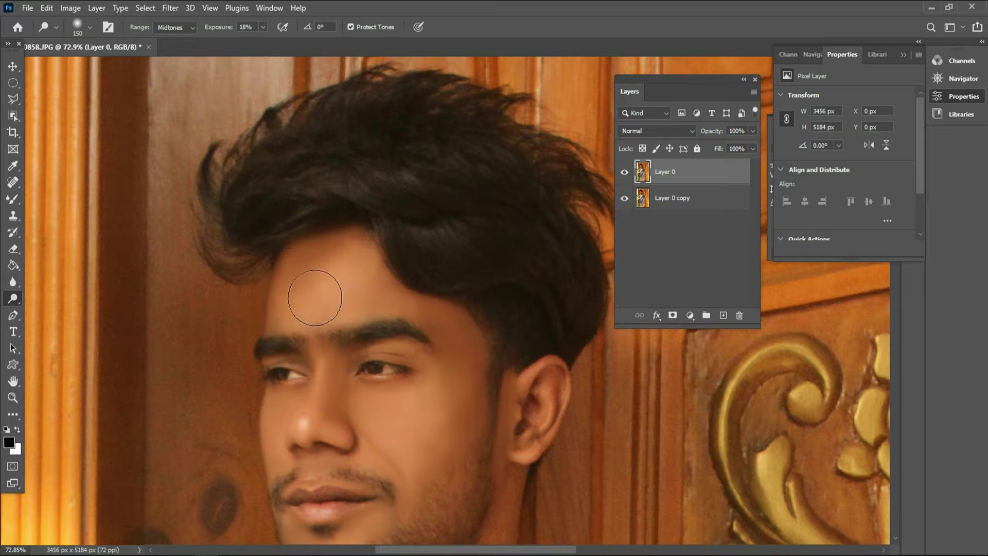
drag(354, 260, 311, 291)
key(bracketleft)
key(bracketleft)
key(bracketleft)
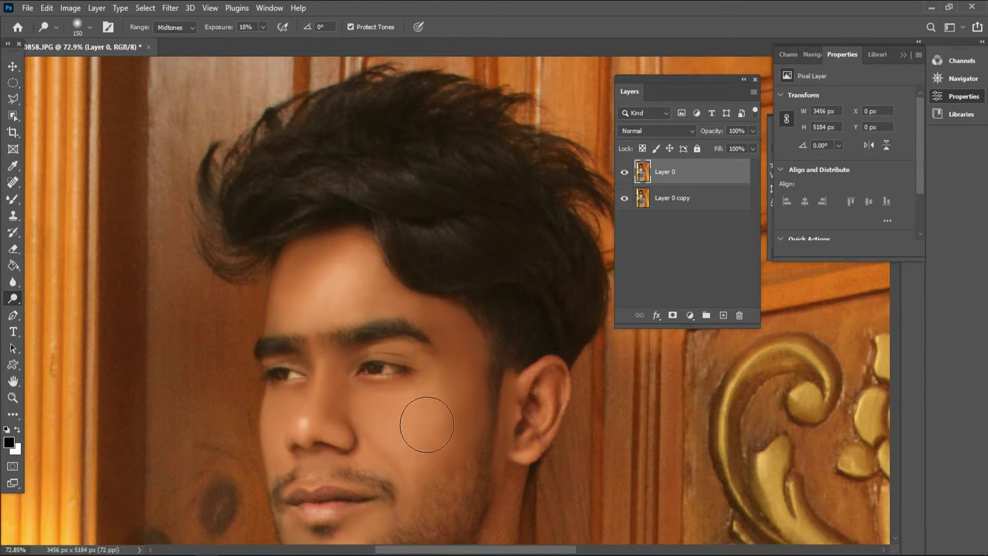
click(430, 419)
click(385, 414)
Lighten the chin, the area above the lip and the cheek once more.
key(bracketright)
key(bracketright)
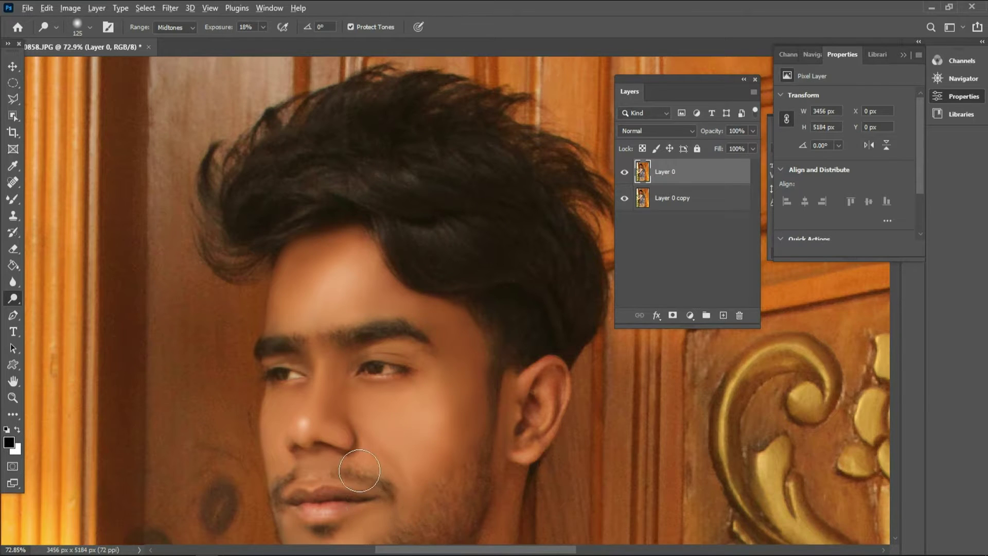
scroll(359, 470, down, 3)
scroll(355, 510, down, 2)
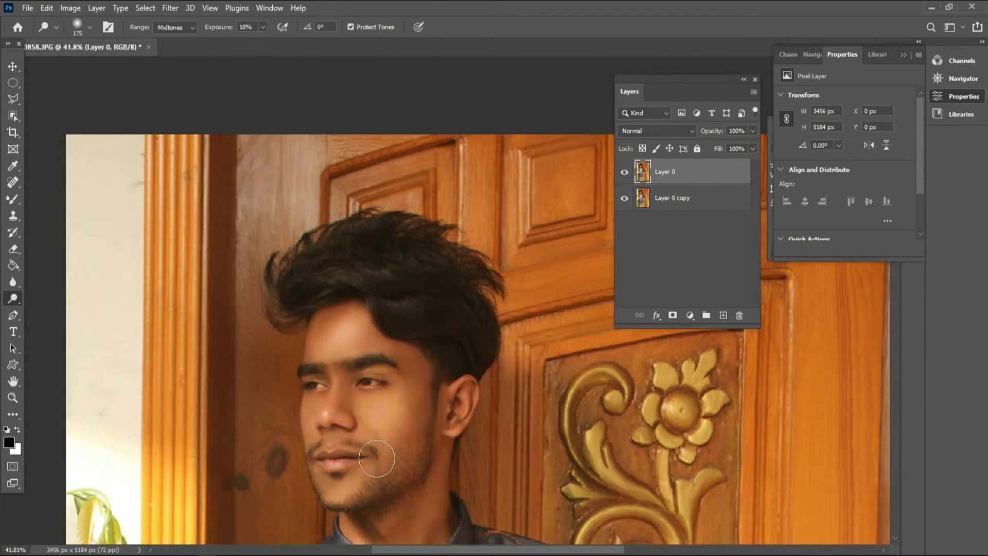
click(379, 504)
mouse_move(334, 490)
mouse_down()
mouse_move(345, 531)
mouse_move(311, 448)
mouse_move(342, 484)
mouse_move(309, 497)
mouse_up()
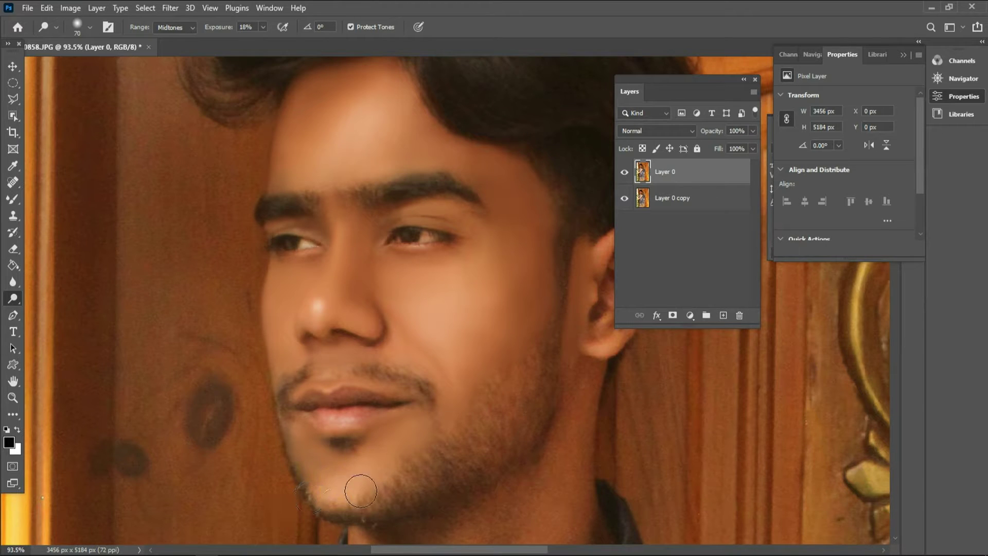
mouse_move(361, 457)
mouse_down()
mouse_move(332, 380)
mouse_move(323, 382)
mouse_up()
key(bracketleft)
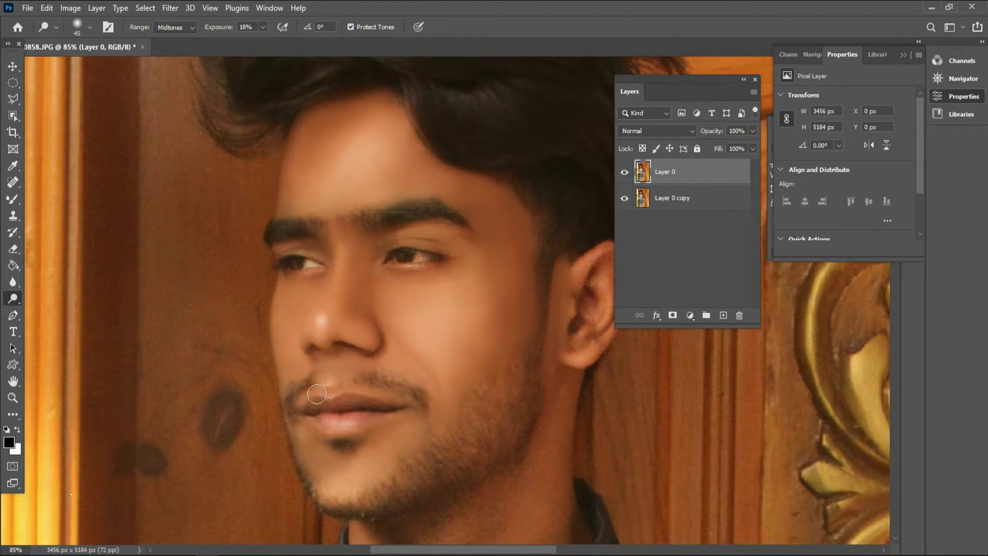
scroll(359, 457, down, 2)
scroll(364, 471, down, 3)
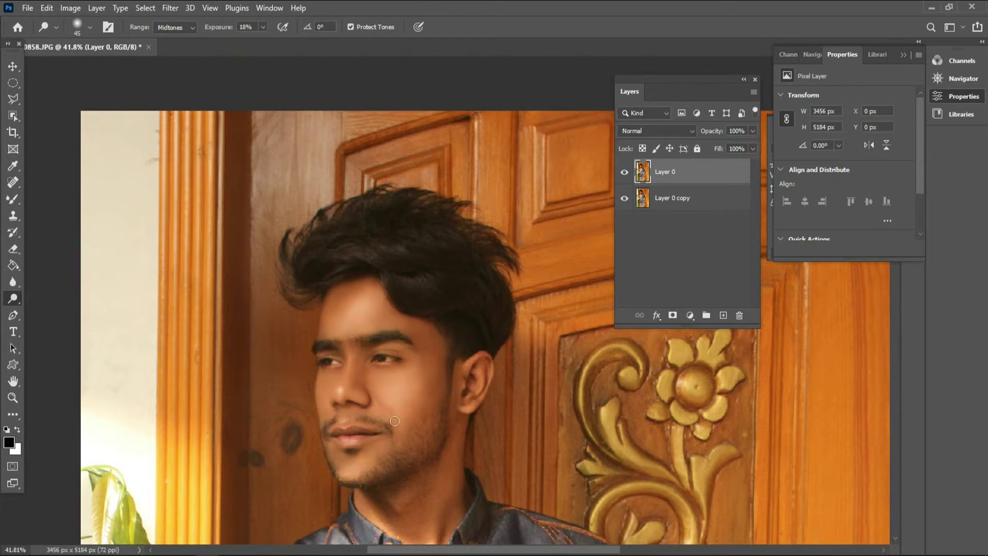
mouse_move(395, 421)
mouse_down()
mouse_move(419, 411)
mouse_move(479, 339)
mouse_up()
scroll(419, 410, up, 3)
Blend the neck skin below the ear and jaw with the Mixer Brush.
click(13, 206)
scroll(453, 411, up, 1)
drag(478, 279, 483, 337)
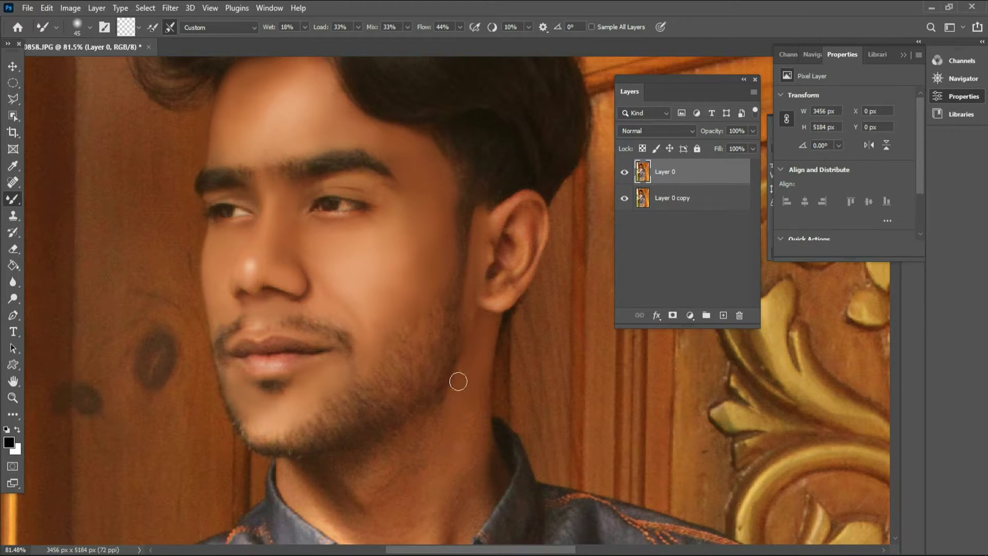
drag(433, 417, 401, 452)
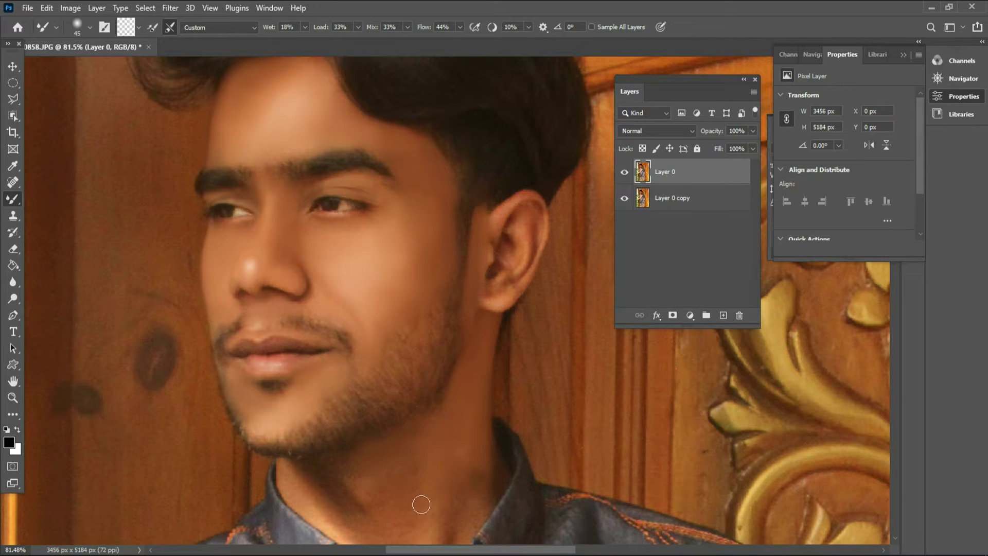
mouse_move(421, 505)
mouse_down()
mouse_move(470, 474)
mouse_move(491, 515)
mouse_up()
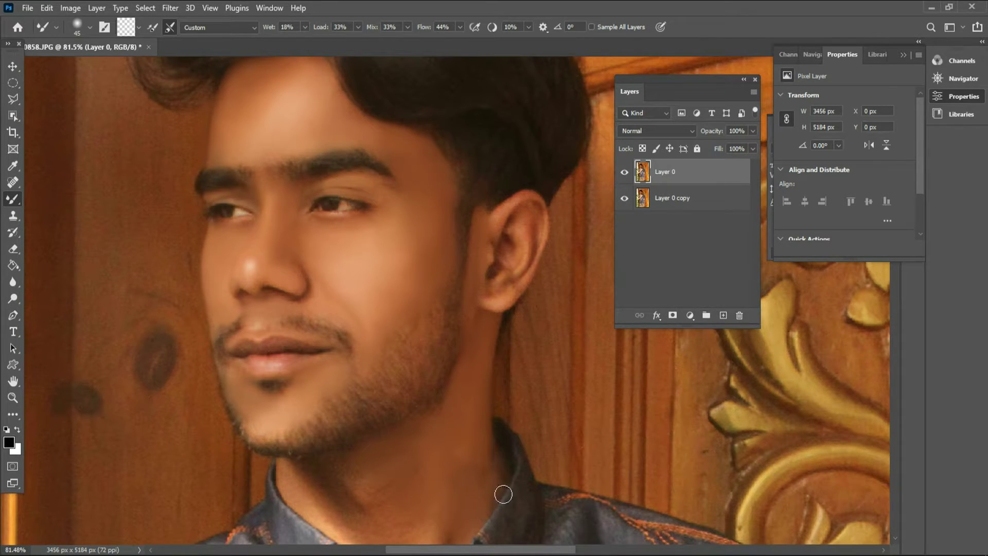
scroll(416, 444, down, 5)
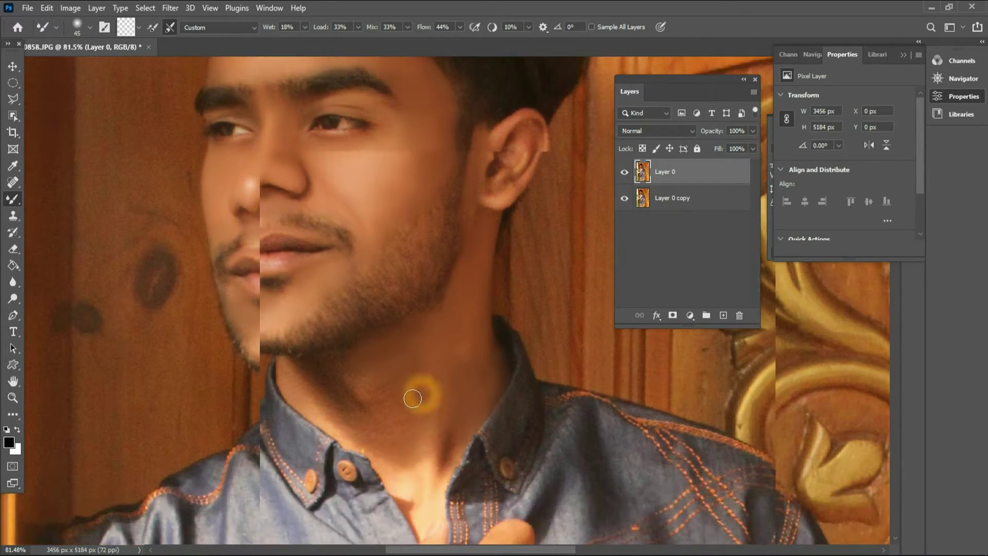
mouse_move(348, 423)
mouse_down()
mouse_move(322, 384)
mouse_move(349, 362)
mouse_move(336, 377)
mouse_up()
With a larger brush, smooth the lower neck into the shirt collar edge.
key(bracketright)
mouse_move(395, 426)
mouse_down()
mouse_move(381, 381)
mouse_move(436, 519)
mouse_up()
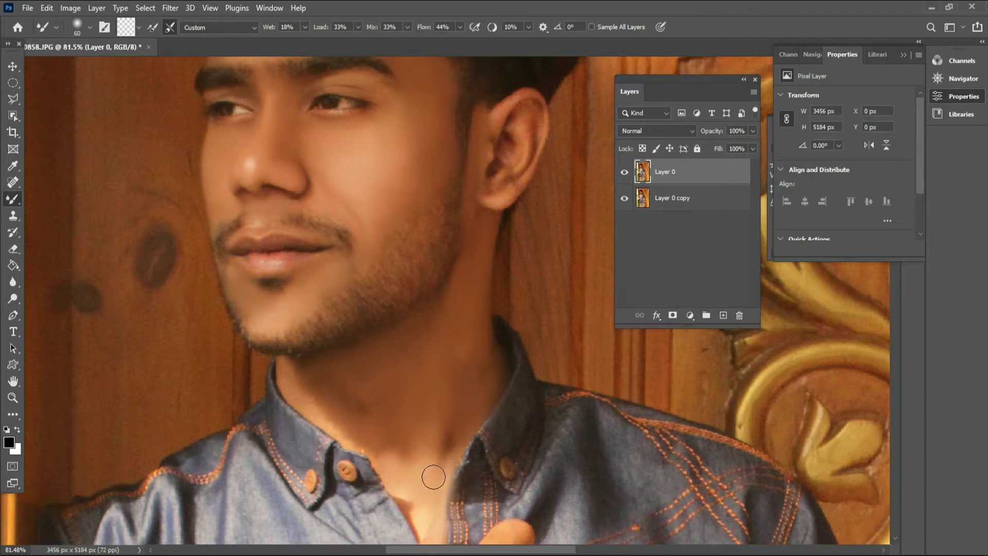
drag(430, 470, 448, 512)
drag(289, 377, 282, 402)
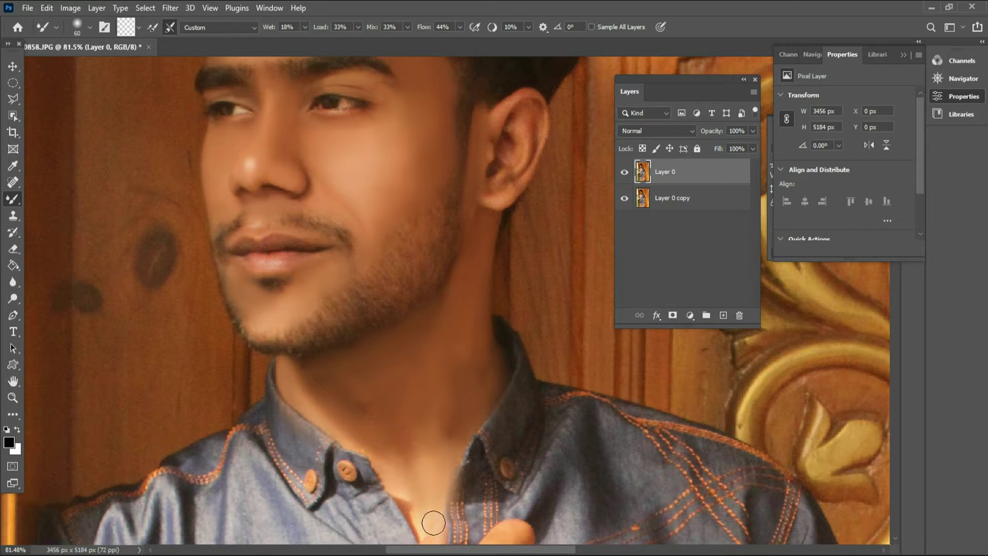
drag(419, 480, 423, 458)
drag(457, 412, 445, 477)
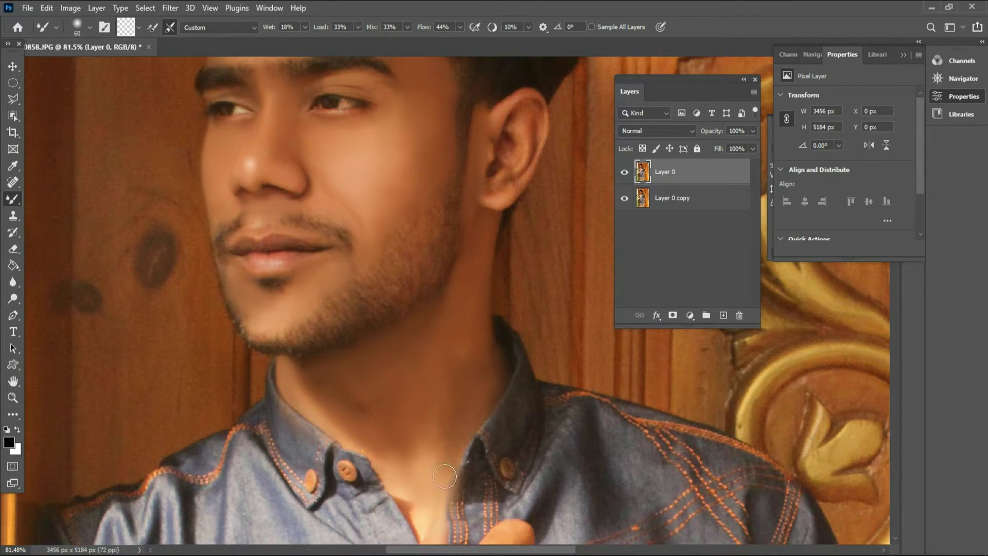
drag(470, 438, 424, 537)
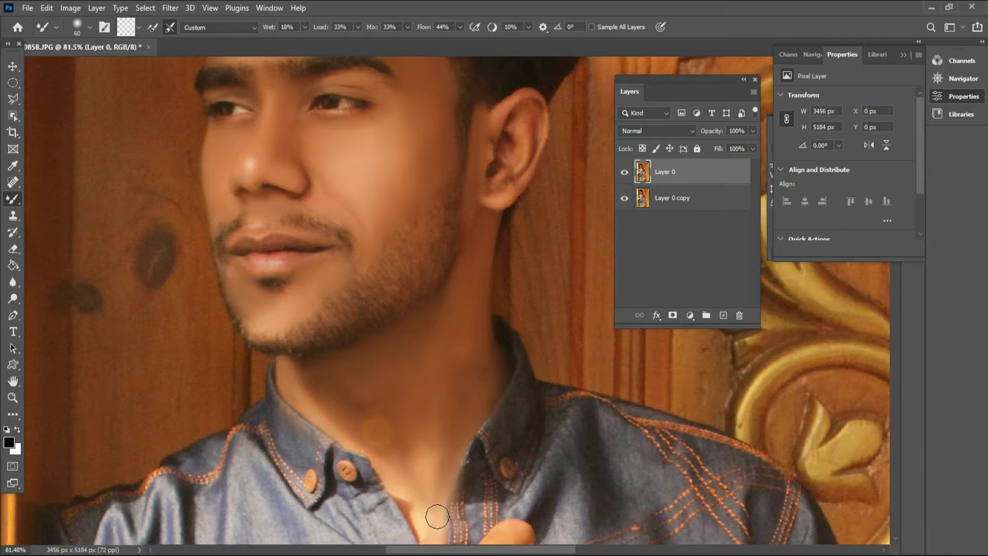
scroll(429, 510, down, 3)
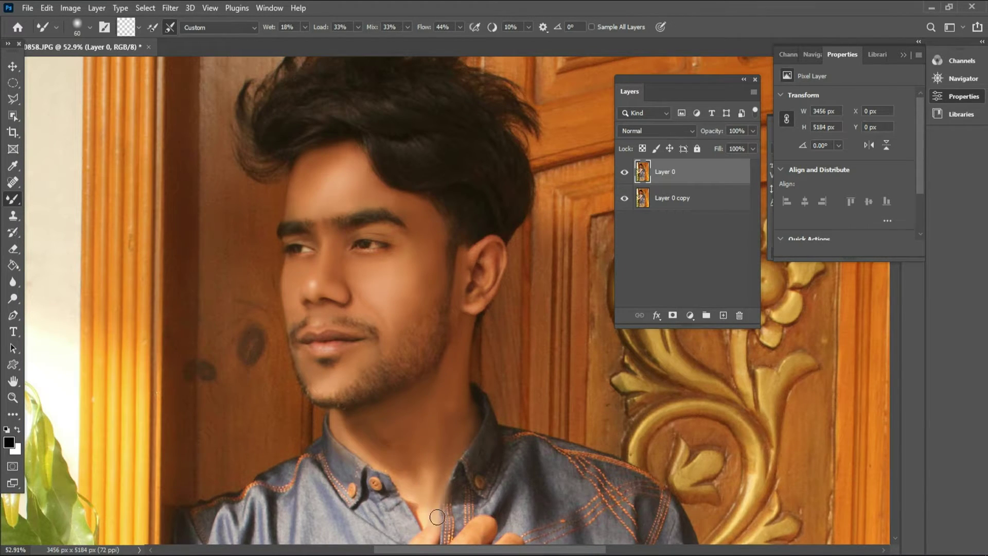
scroll(422, 495, down, 2)
scroll(444, 474, up, 1)
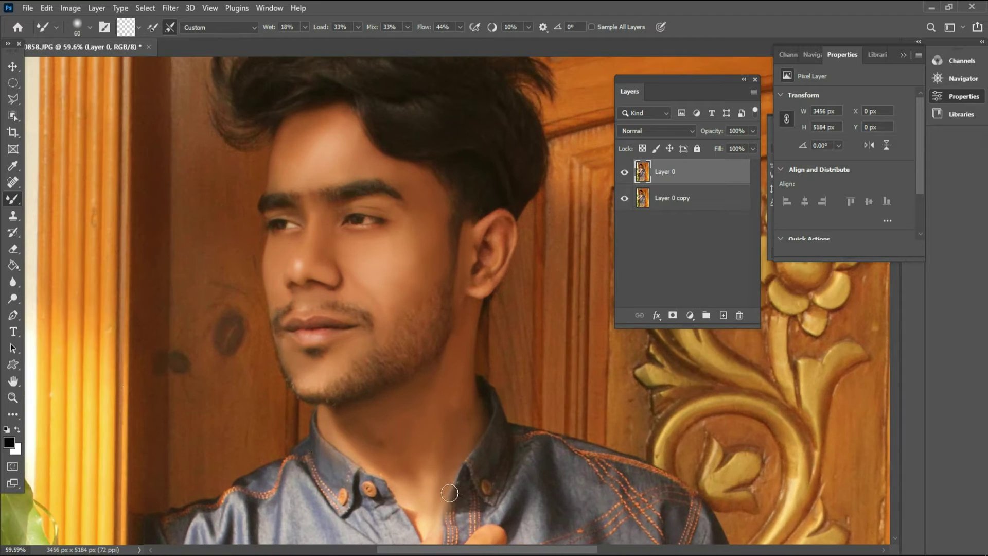
scroll(443, 474, up, 2)
scroll(443, 452, up, 1)
scroll(507, 247, up, 1)
With a smaller mixer brush, smooth the ear rim, inner ear and earlobe.
key(bracketleft)
key(bracketleft)
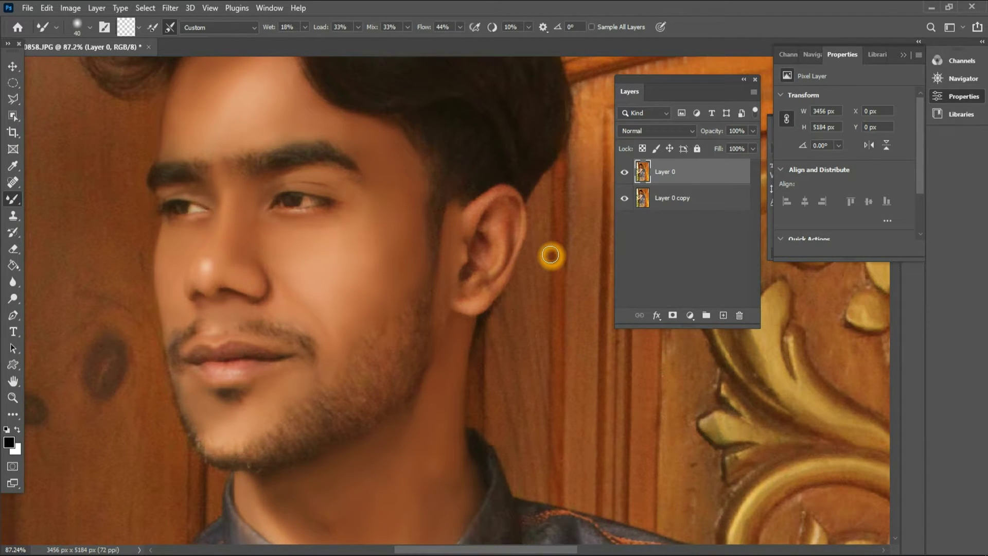
key(bracketleft)
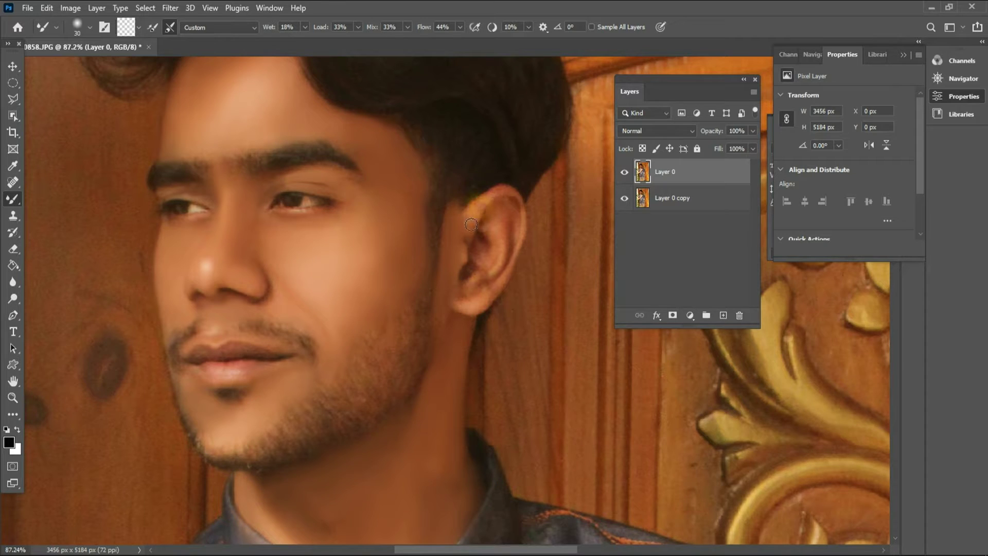
drag(470, 208, 506, 192)
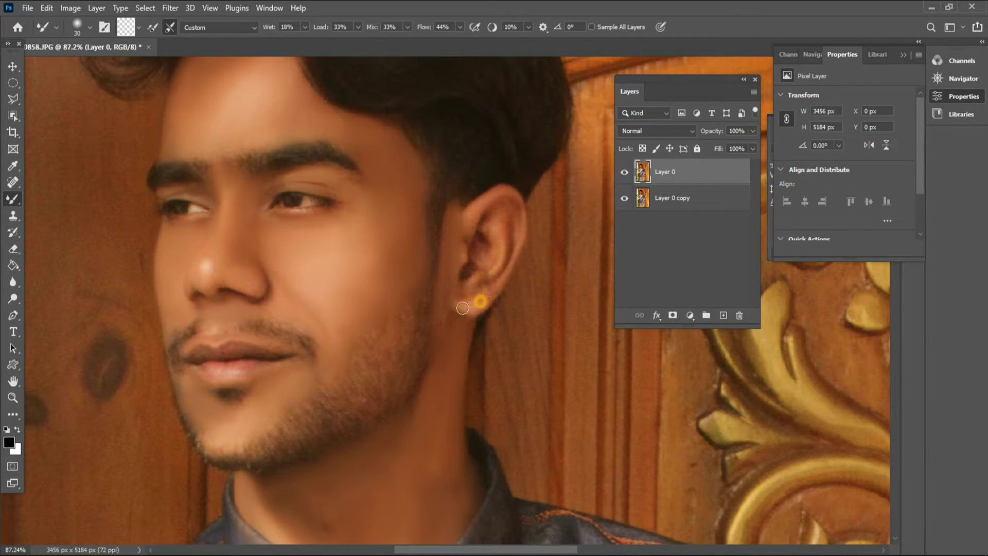
mouse_move(478, 243)
mouse_down()
mouse_move(482, 275)
mouse_move(458, 296)
mouse_up()
drag(515, 208, 513, 248)
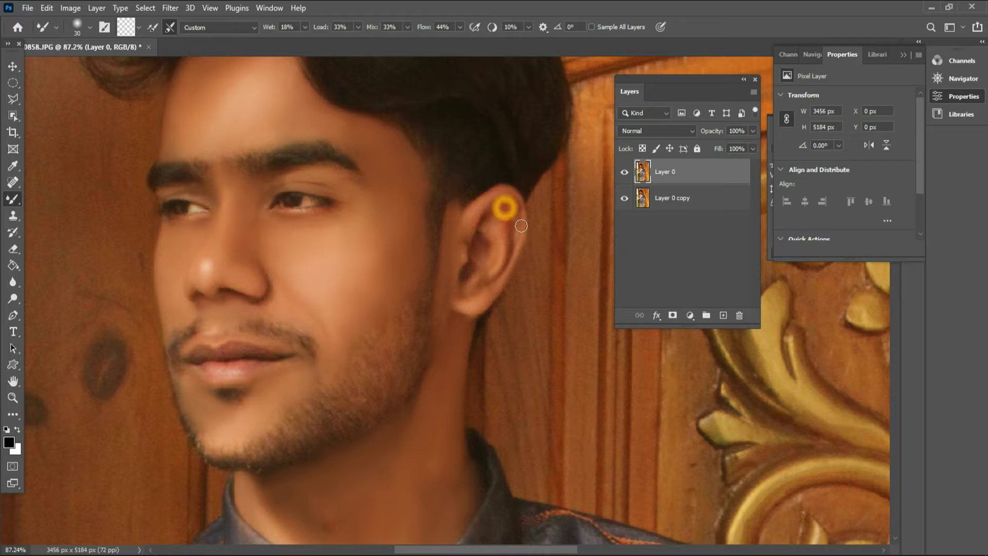
mouse_move(484, 286)
mouse_down()
mouse_move(440, 296)
mouse_move(445, 327)
mouse_up()
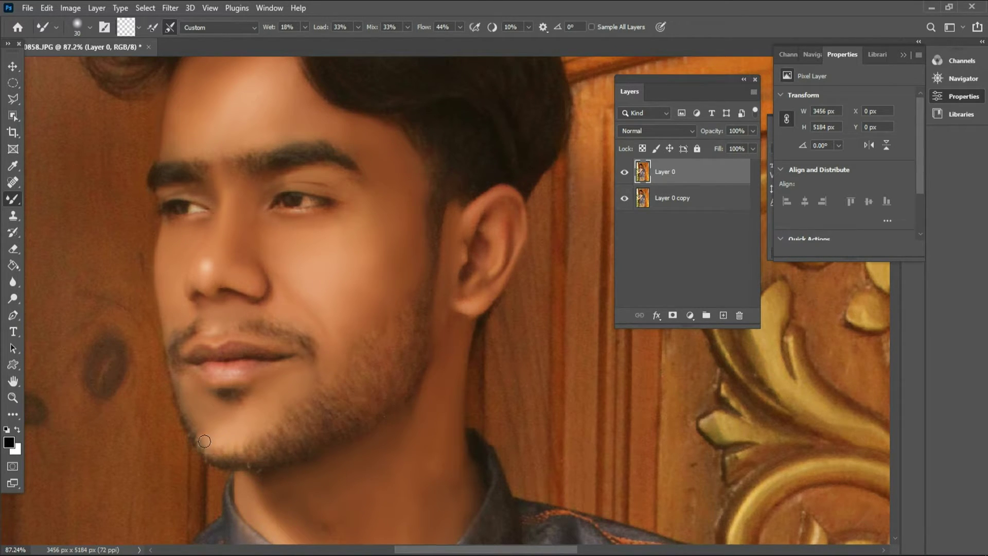
Smooth the chin, the cheek beside the nose, and the jawline toward the chin.
click(237, 481)
click(186, 258)
scroll(168, 165, up, 1)
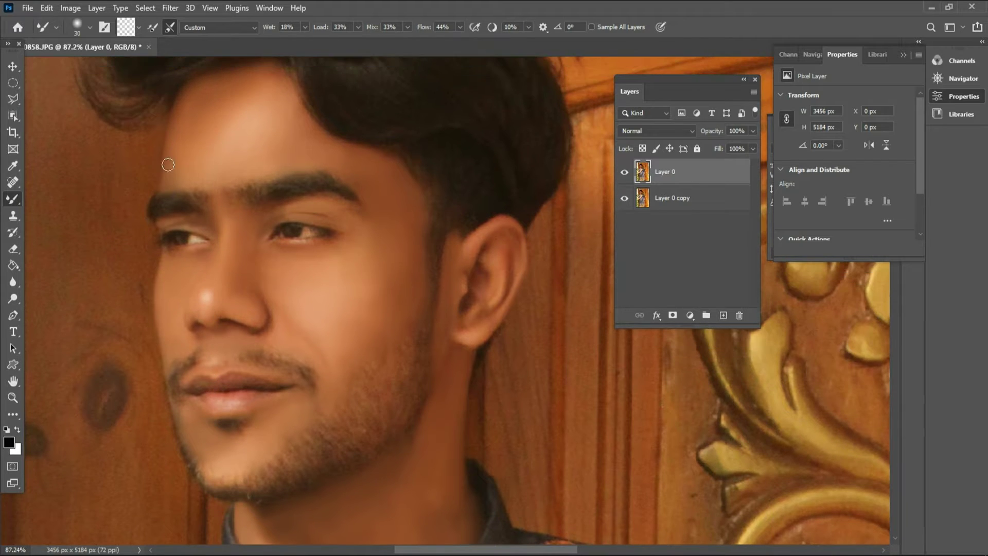
click(417, 341)
click(357, 397)
drag(357, 397, 342, 415)
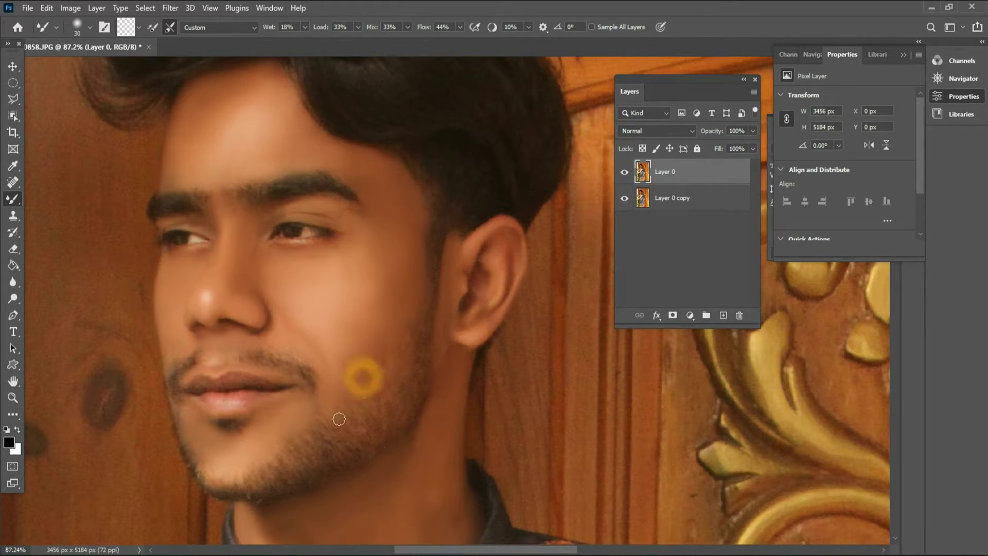
click(334, 423)
Blend the lip corners, upper lip and lip line with the mixer brush.
scroll(203, 401, up, 3)
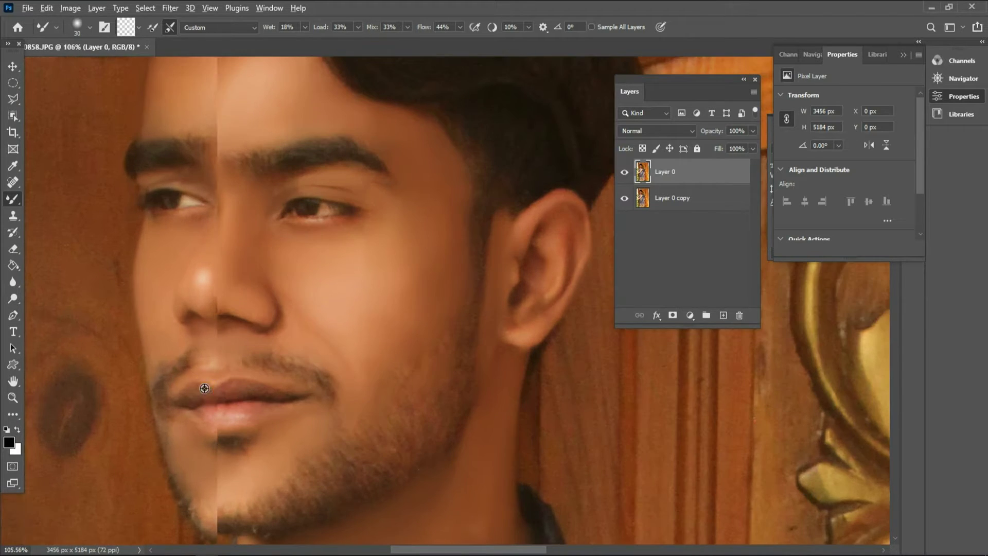
click(204, 402)
scroll(203, 402, up, 2)
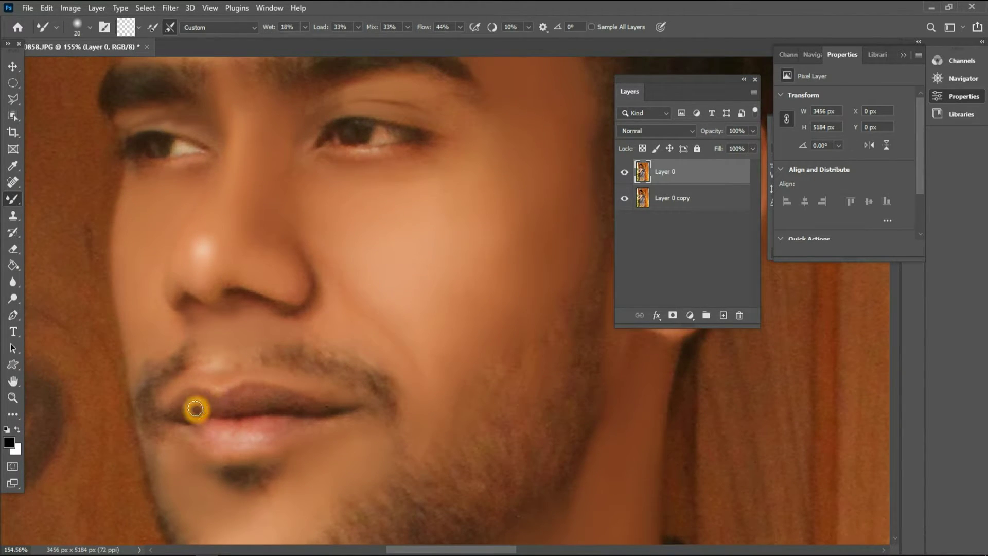
drag(195, 409, 202, 406)
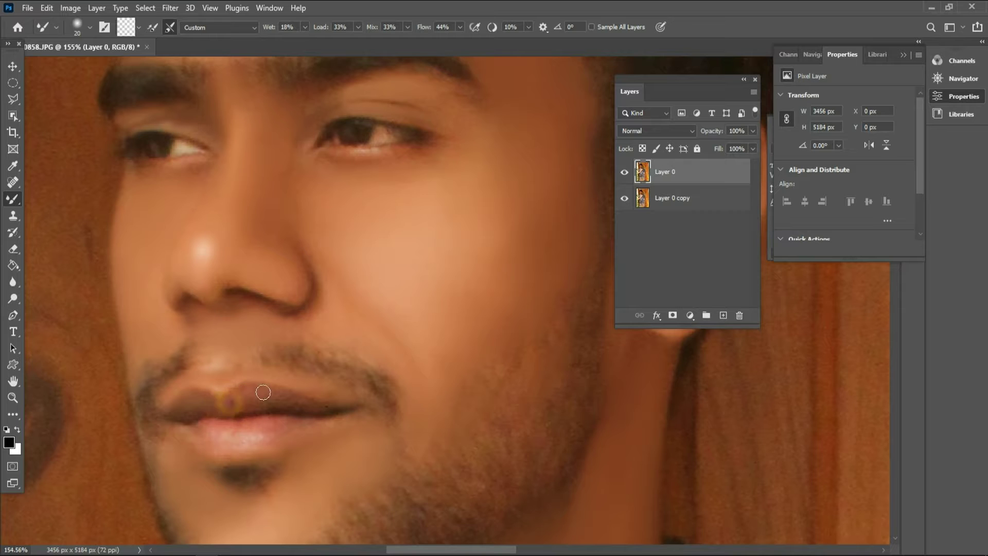
mouse_move(263, 393)
mouse_down()
mouse_move(280, 397)
mouse_move(277, 407)
mouse_move(308, 409)
mouse_up()
mouse_move(233, 408)
mouse_down()
mouse_move(255, 425)
mouse_move(324, 414)
mouse_move(208, 421)
mouse_up()
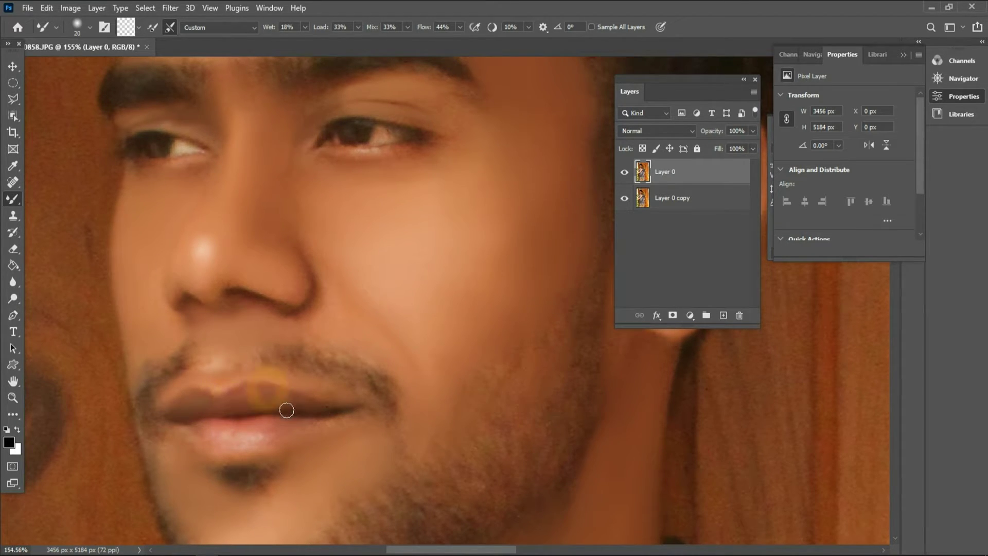
drag(267, 389, 200, 394)
drag(165, 438, 231, 386)
With a smaller brush, smooth the lower lip and upper lip texture.
scroll(232, 386, up, 2)
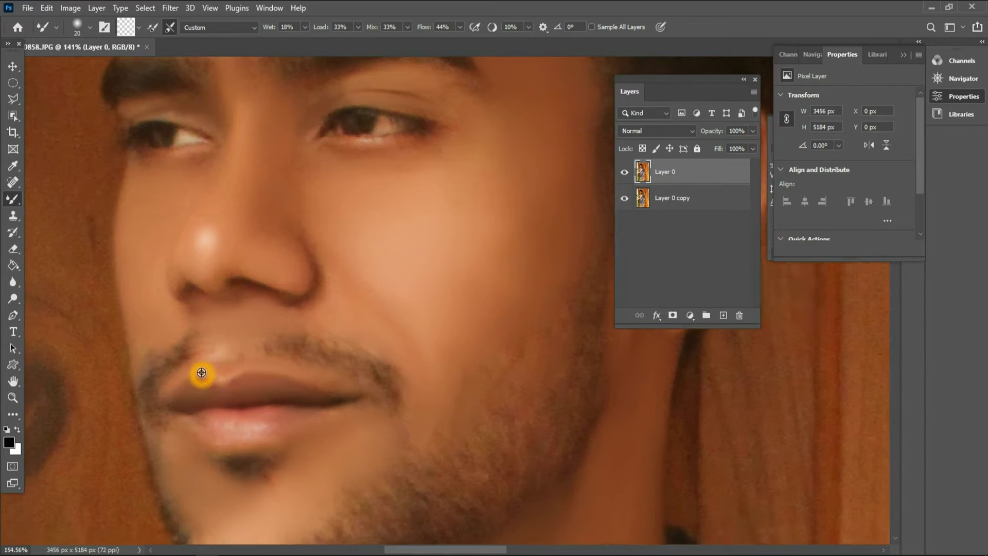
scroll(199, 375, up, 2)
scroll(194, 434, up, 1)
key(bracketleft)
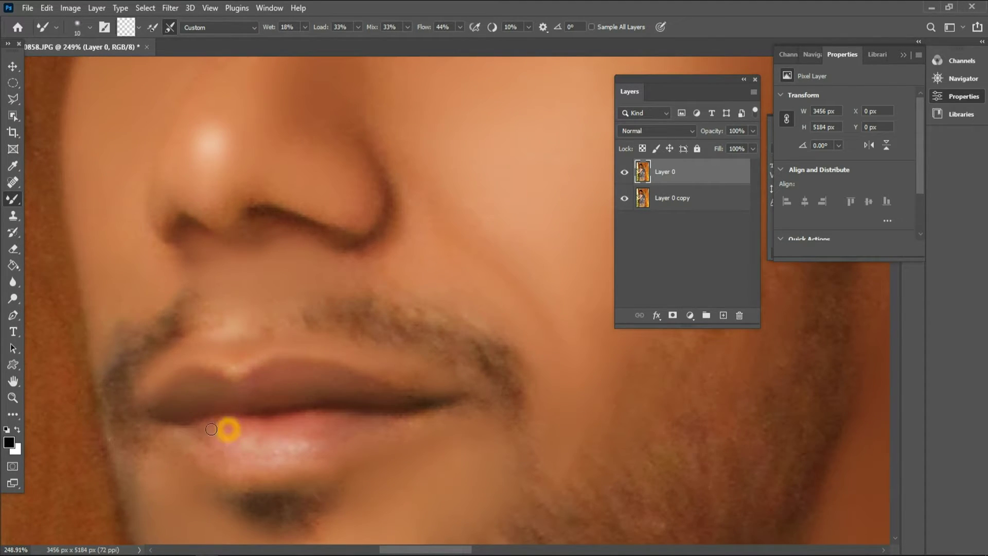
drag(211, 429, 301, 420)
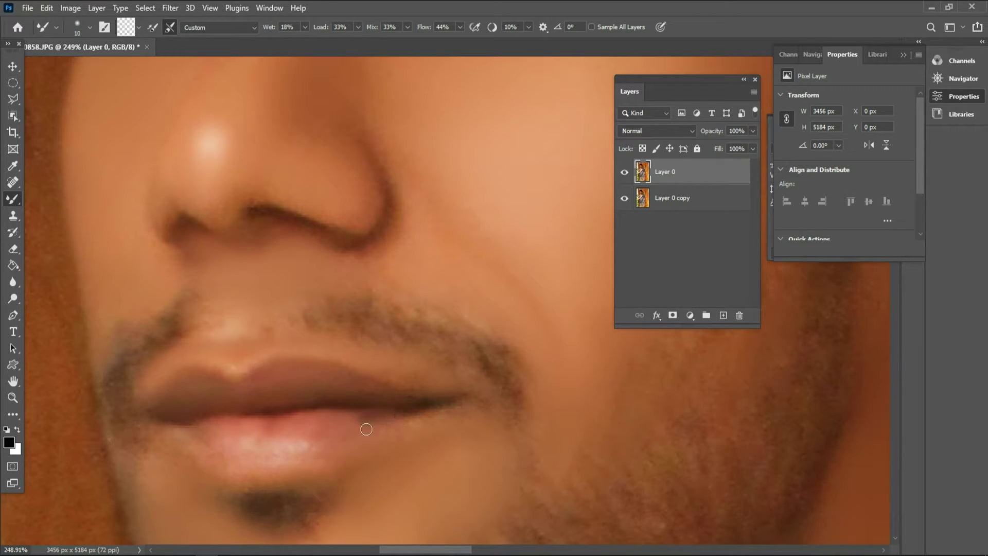
drag(167, 391, 218, 377)
drag(369, 383, 332, 383)
scroll(254, 415, down, 2)
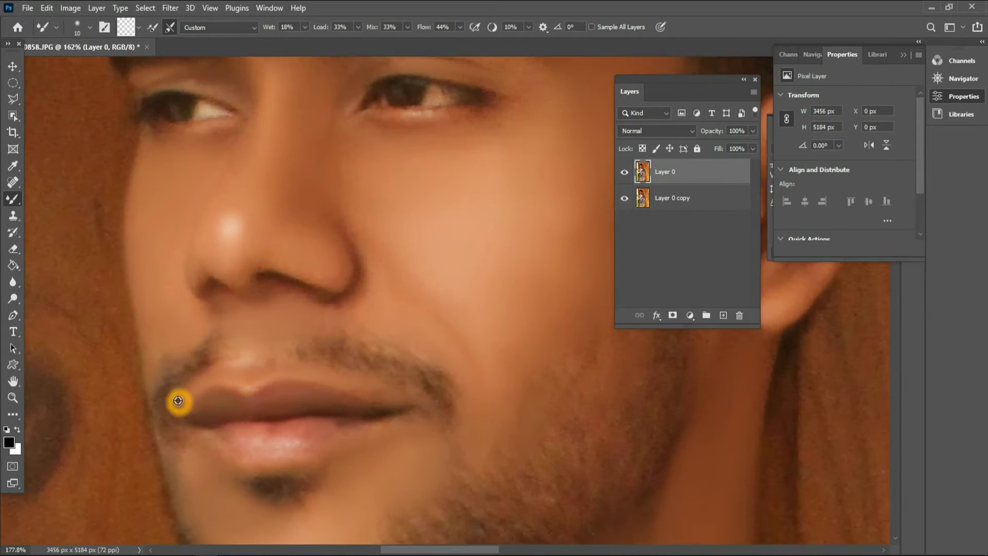
Dodge the upper lip, the skin above it and beside the mouth (Midtones, 18% exposure).
key(o)
scroll(142, 362, up, 1)
key(bracketleft)
key(bracketleft)
key(bracketleft)
mouse_move(198, 375)
mouse_down()
mouse_move(309, 390)
mouse_move(240, 389)
mouse_up()
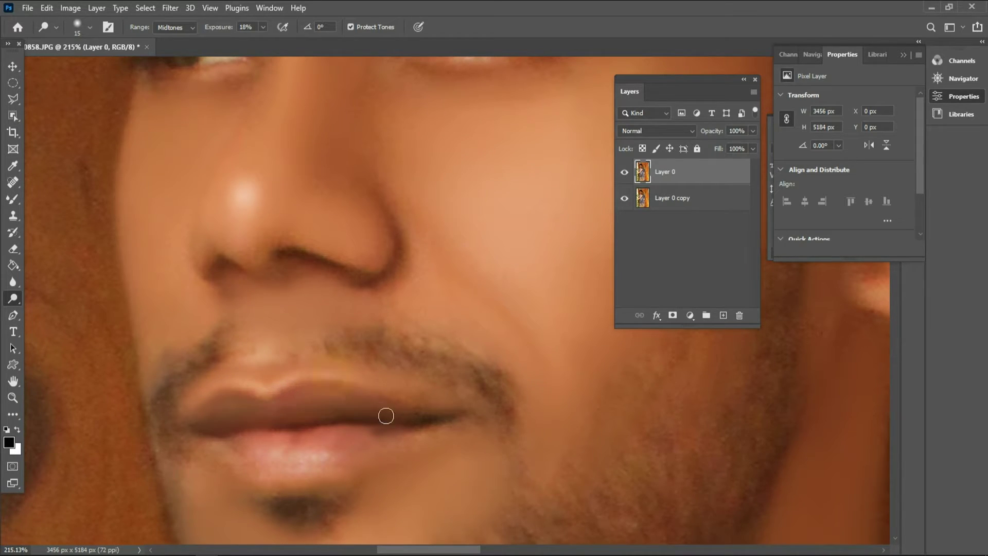
drag(260, 347, 267, 324)
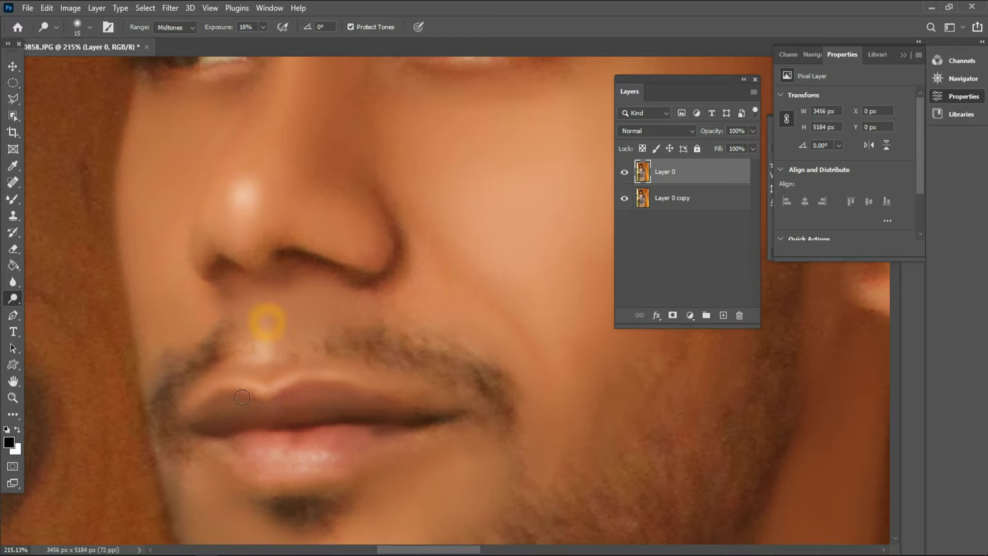
scroll(244, 433, down, 5)
scroll(244, 433, down, 4)
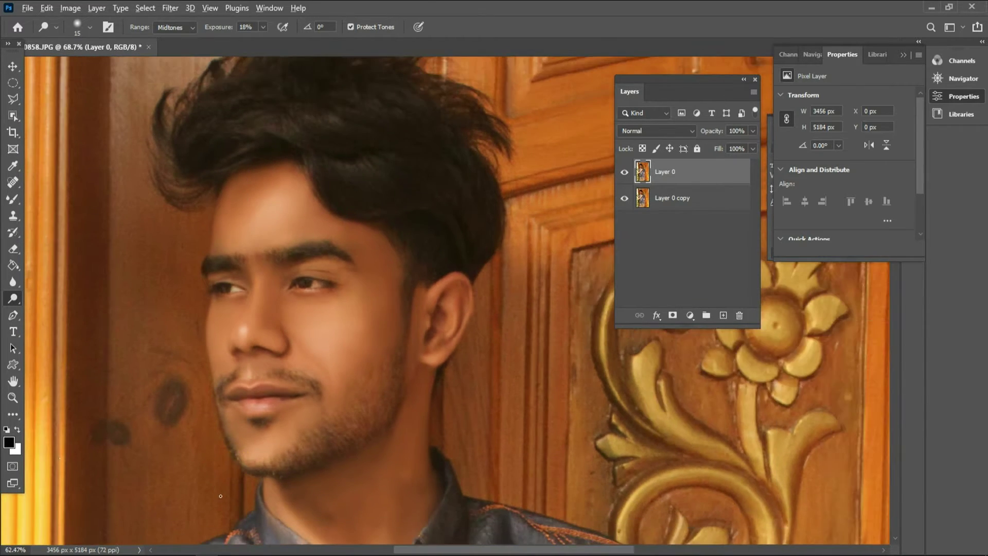
click(281, 516)
scroll(237, 428, up, 1)
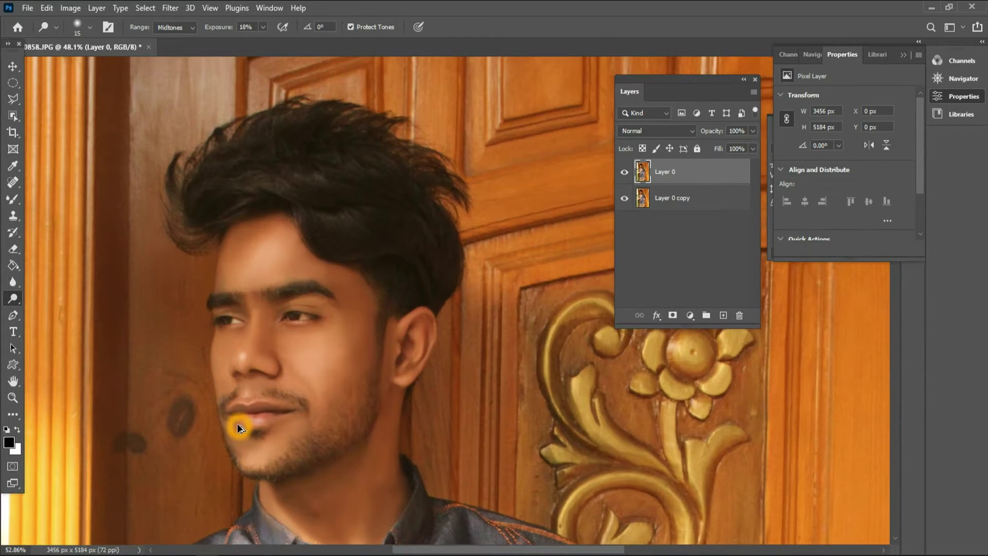
scroll(235, 430, up, 2)
scroll(234, 432, up, 2)
scroll(275, 438, up, 2)
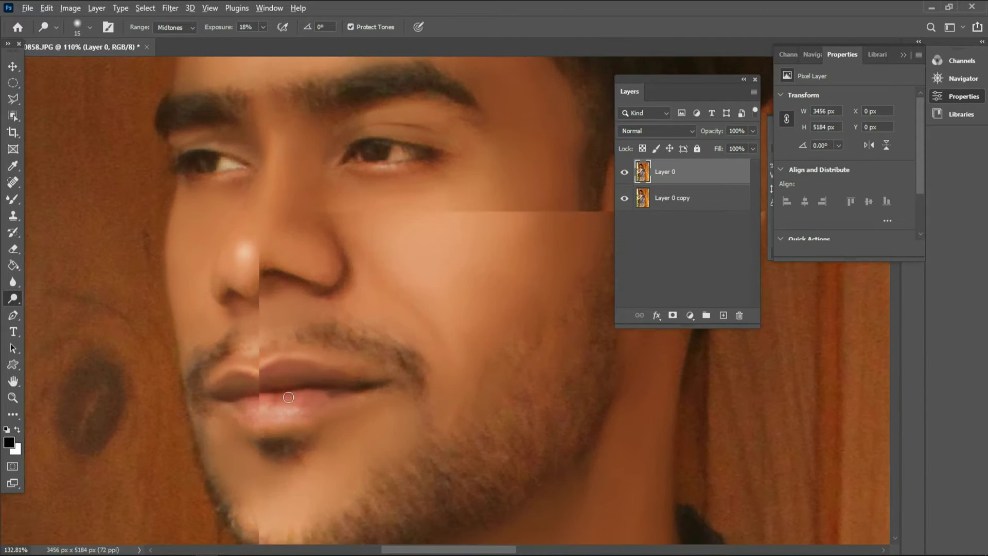
mouse_move(287, 355)
mouse_down()
mouse_move(303, 353)
mouse_move(361, 392)
mouse_up()
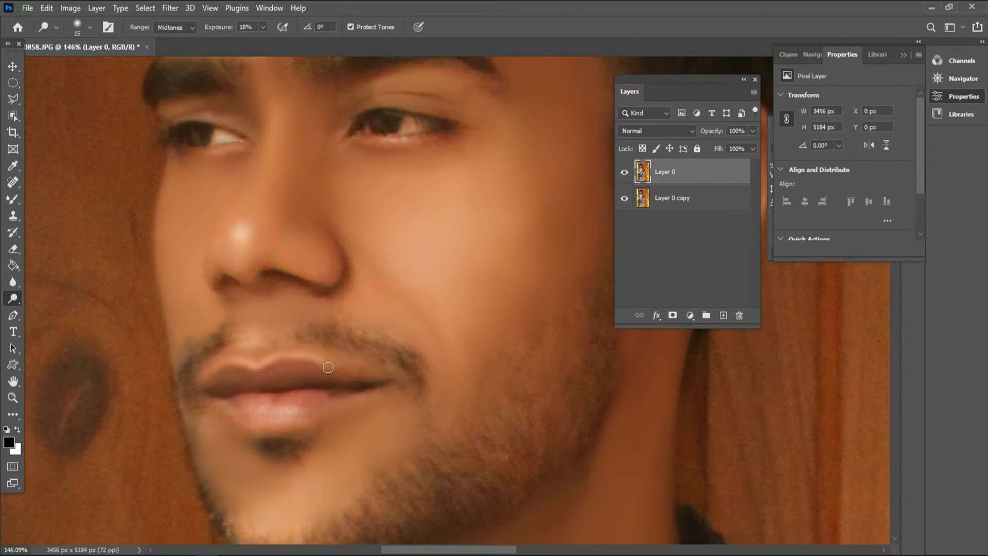
drag(322, 364, 363, 375)
Lighten the skin around the left eye and the side of the nose.
scroll(342, 386, down, 2)
scroll(296, 438, down, 2)
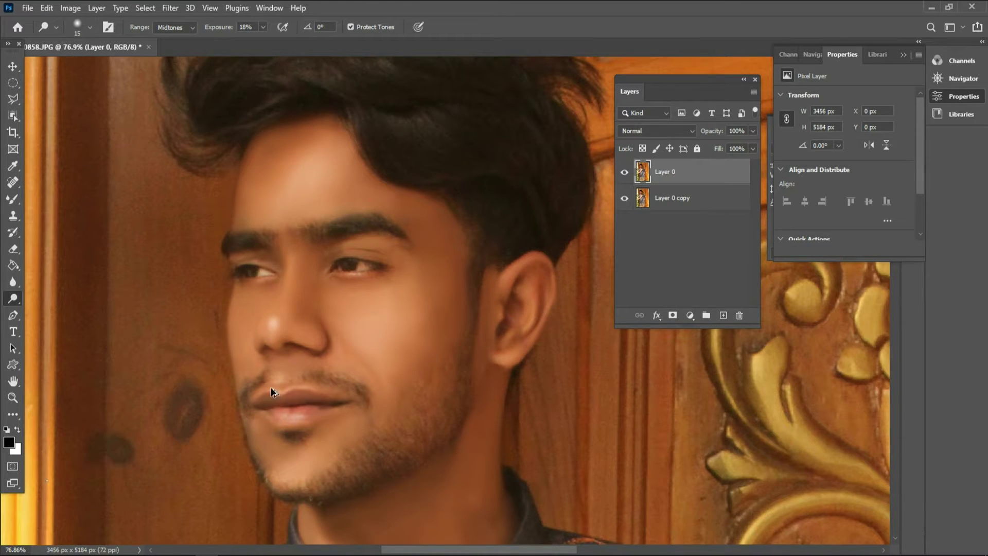
scroll(249, 397, up, 1)
click(262, 234)
drag(262, 234, 255, 252)
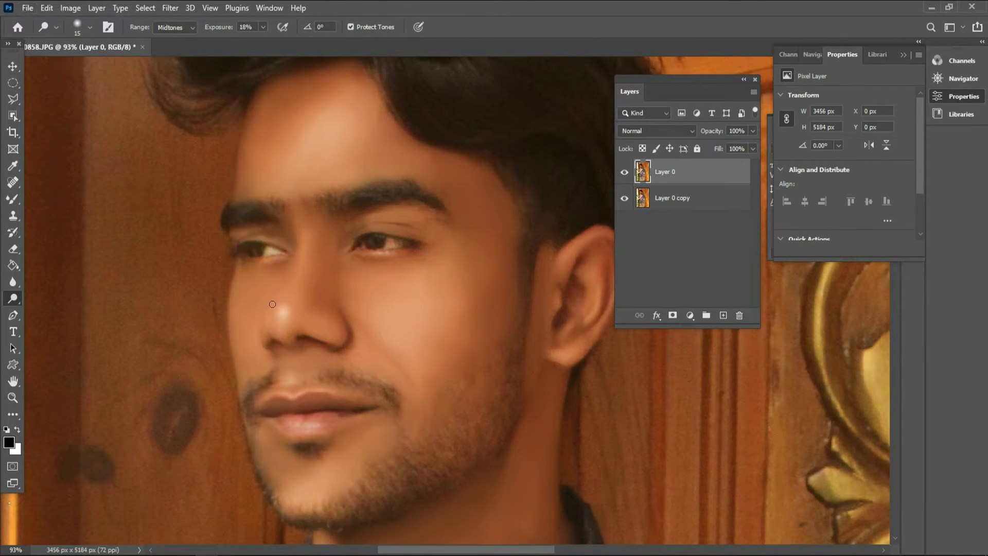
click(277, 341)
scroll(282, 329, down, 1)
With a larger dodge brush, brighten the ear and earlobe.
click(544, 340)
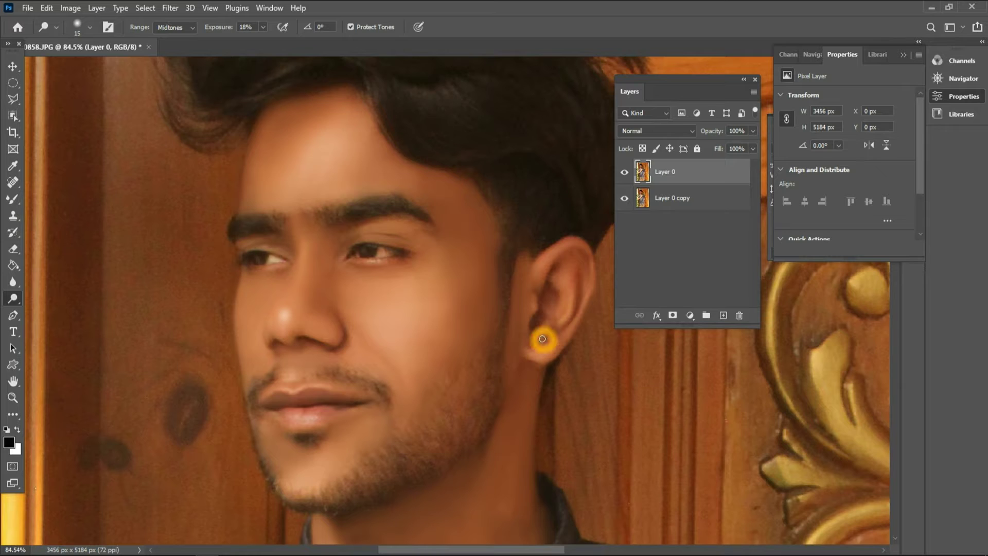
key(bracketright)
key(bracketright)
click(570, 297)
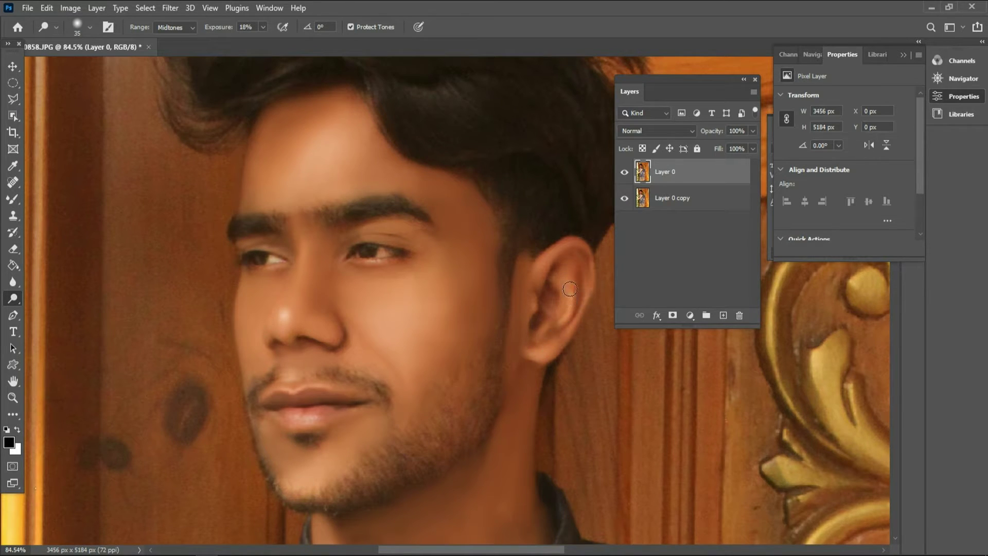
click(570, 289)
click(542, 316)
click(549, 263)
click(534, 349)
click(535, 306)
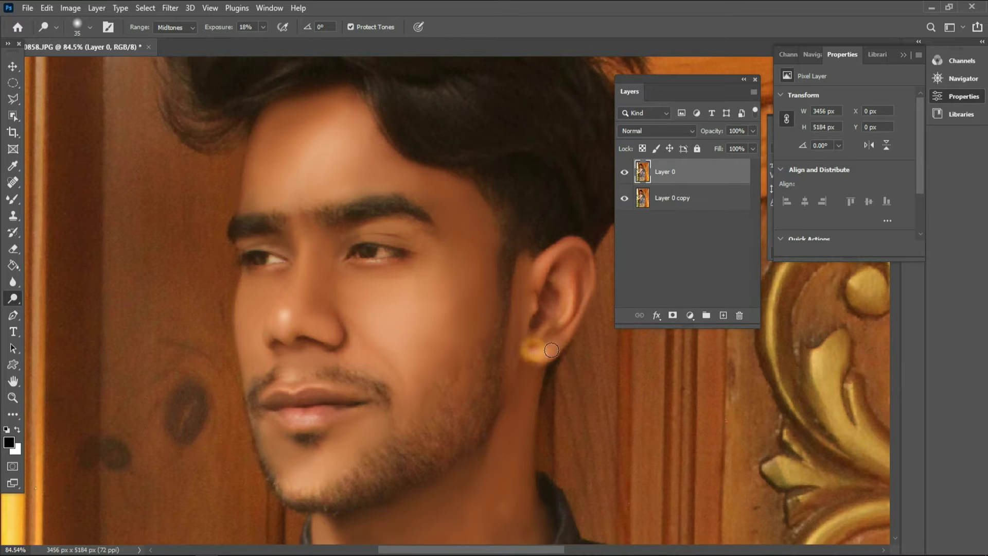
scroll(435, 448, down, 2)
scroll(399, 437, down, 3)
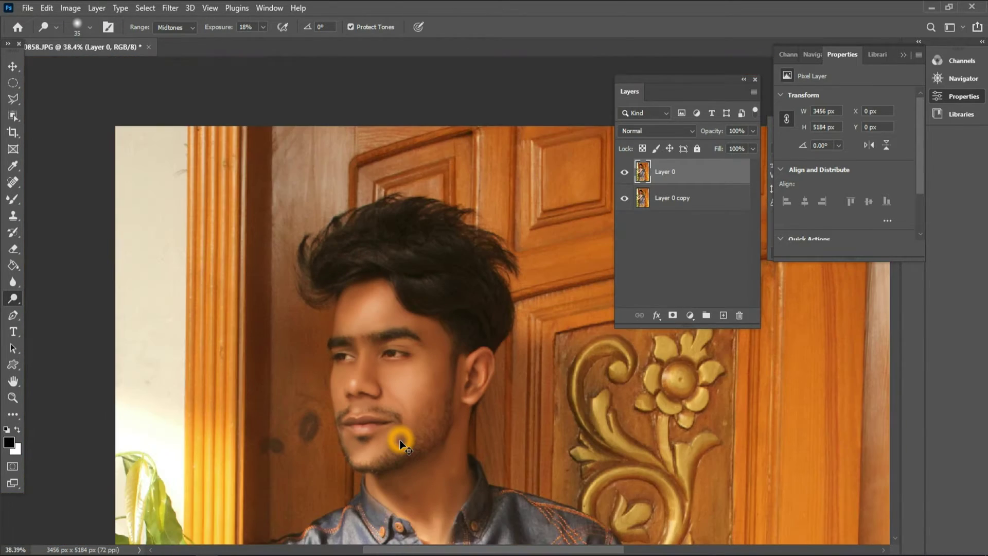
scroll(400, 437, up, 2)
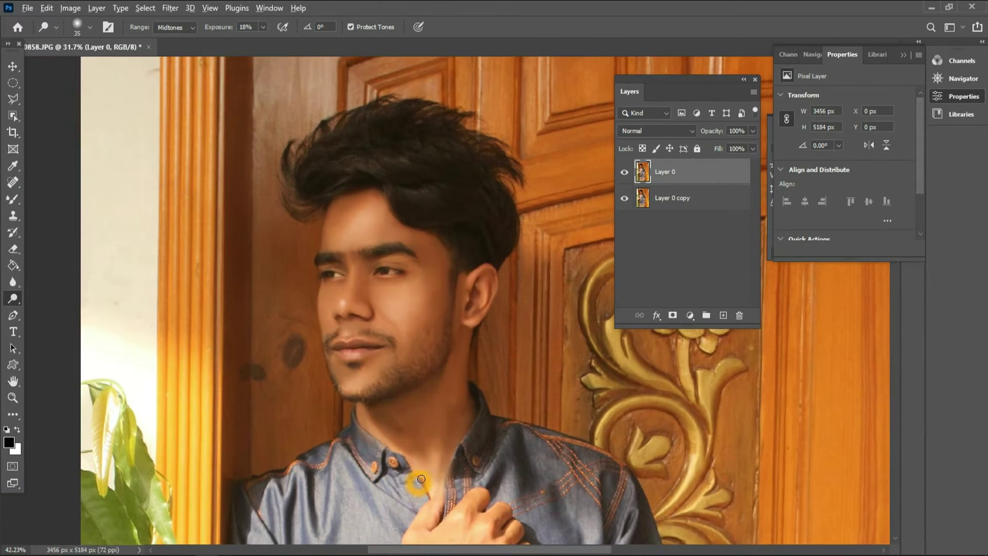
scroll(422, 477, up, 1)
Return to the Mixer Brush and smooth the skin where the jaw meets the neck.
key(b)
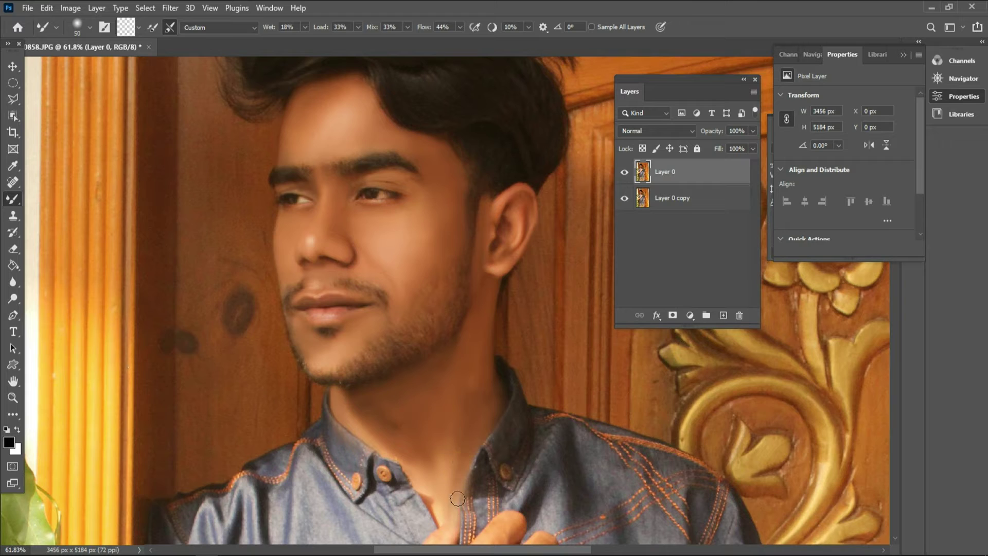
click(341, 402)
Smooth the lower neck, then dodge the whole neck with a larger brush.
click(447, 411)
click(13, 298)
click(432, 447)
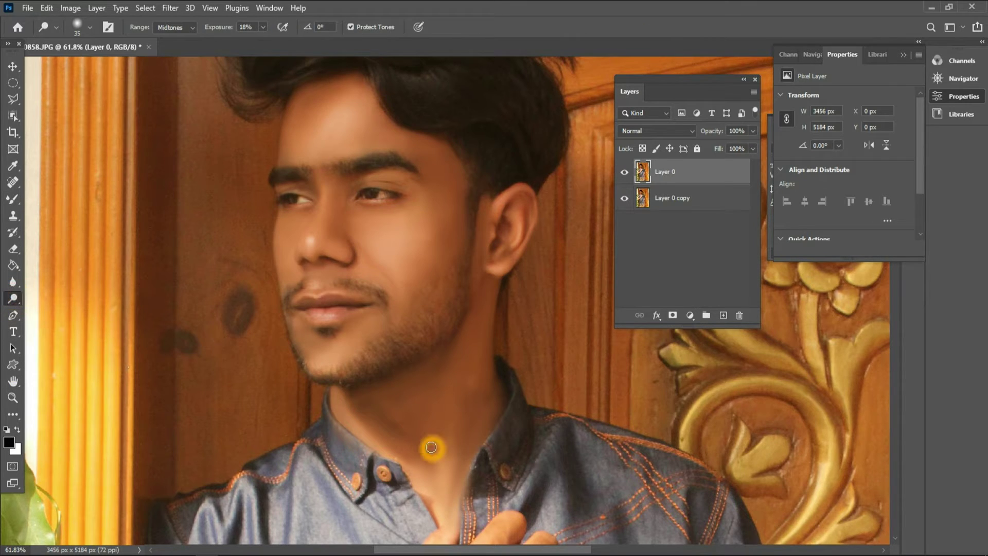
click(450, 458)
key(bracketright)
click(454, 420)
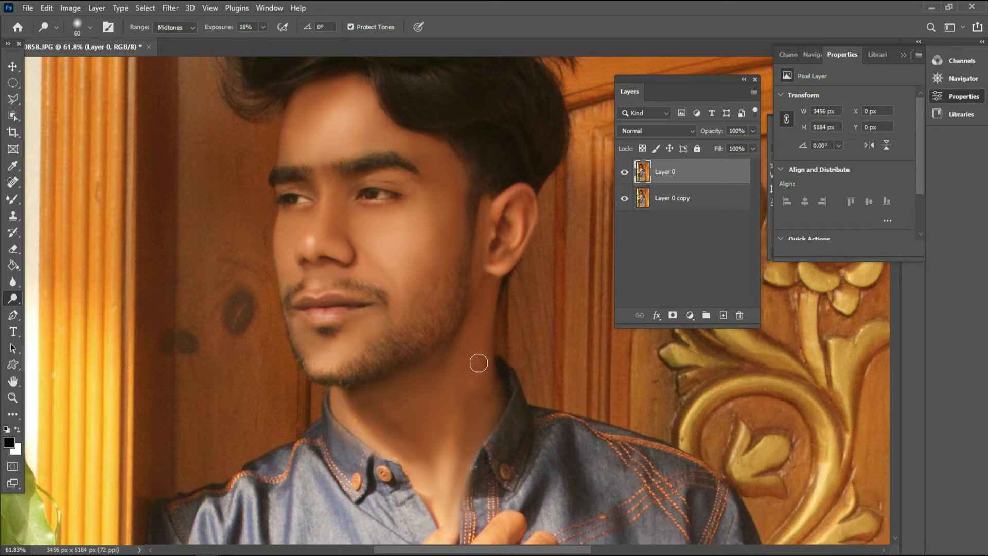
click(460, 358)
click(459, 372)
click(492, 364)
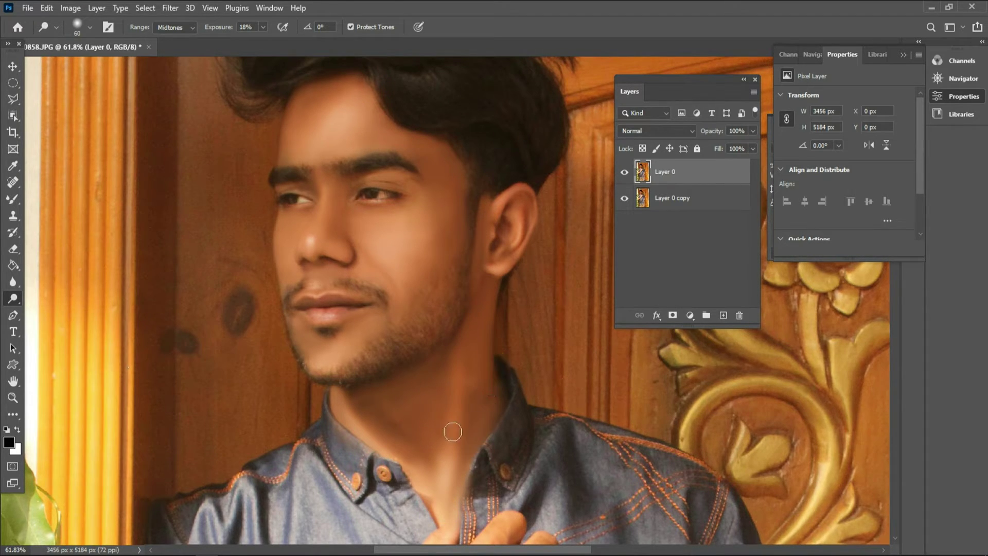
click(413, 406)
With a smaller dodge brush, lighten the nose bridge, upper eyelid, ear and a nose spot.
scroll(424, 462, down, 3)
scroll(435, 493, down, 2)
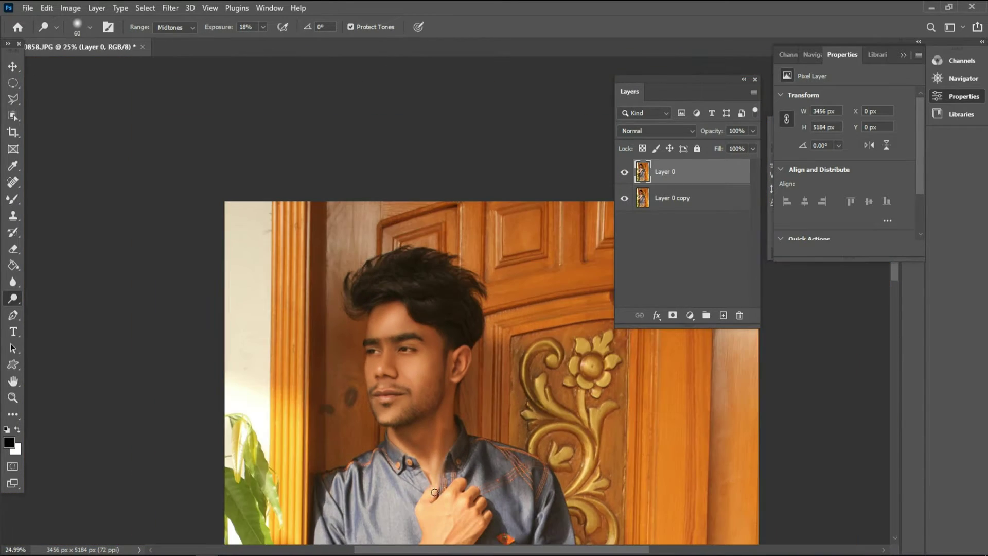
scroll(381, 360, up, 5)
key(bracketleft)
key(bracketleft)
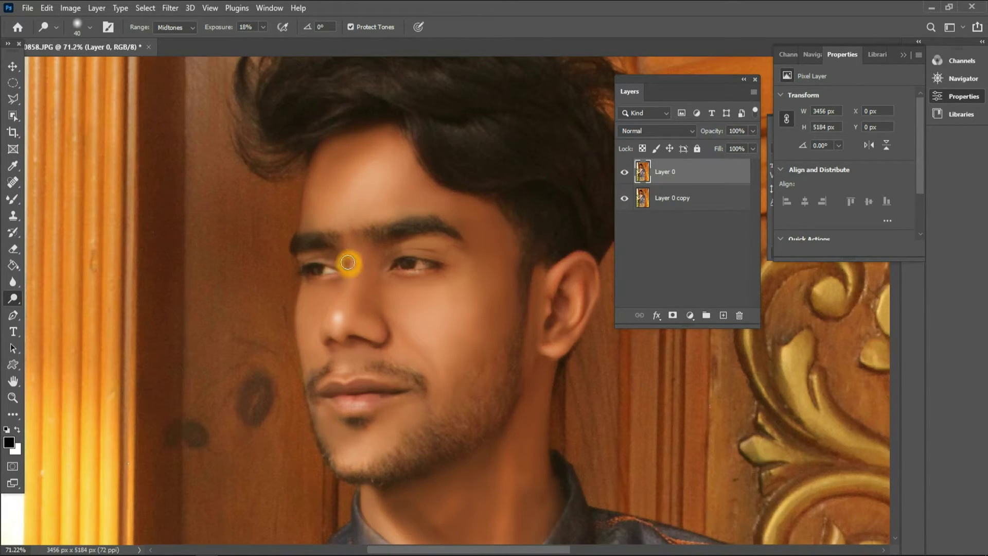
click(353, 258)
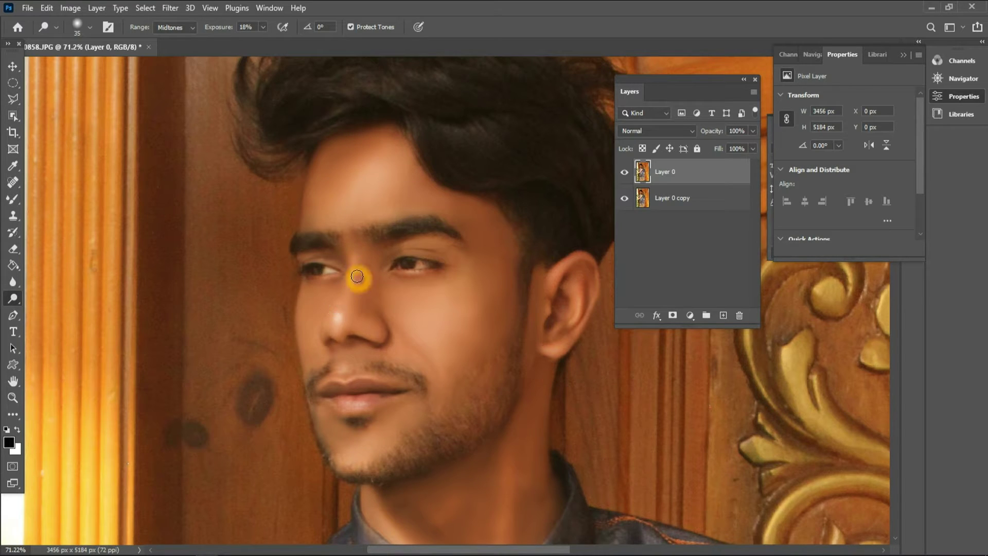
drag(357, 277, 352, 296)
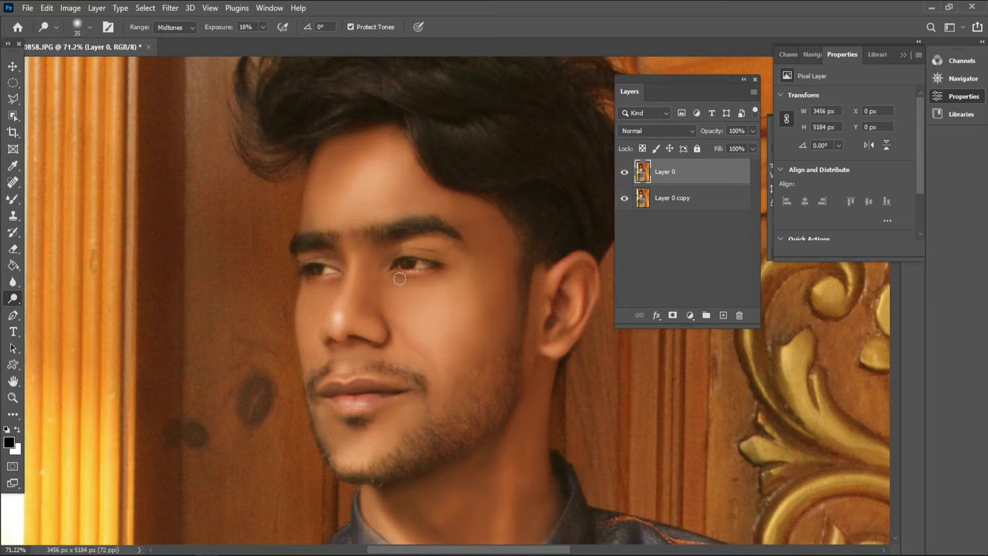
drag(402, 252, 431, 270)
drag(559, 314, 533, 330)
click(364, 324)
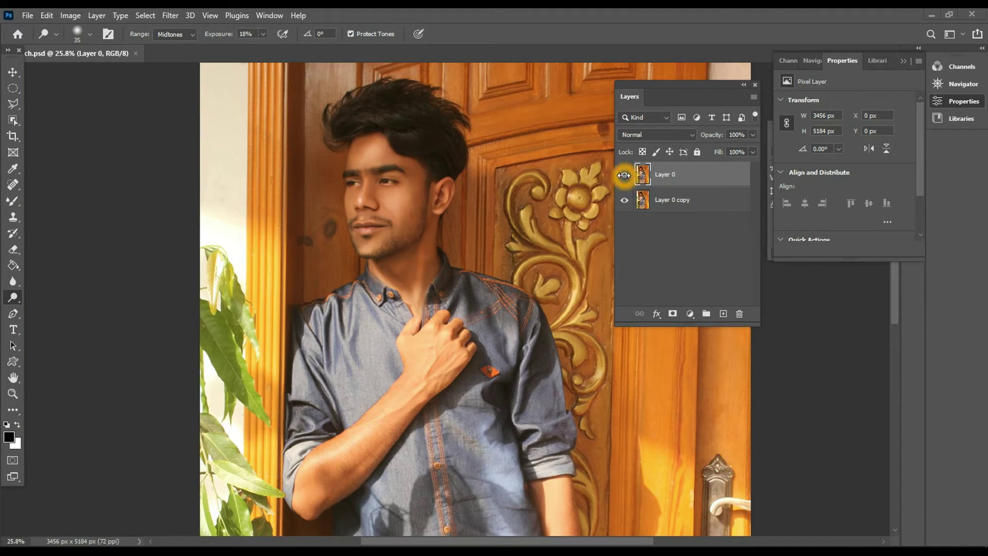
Toggle Layer 0 off and on to compare before and after, then dodge beside the ear.
click(625, 176)
click(625, 178)
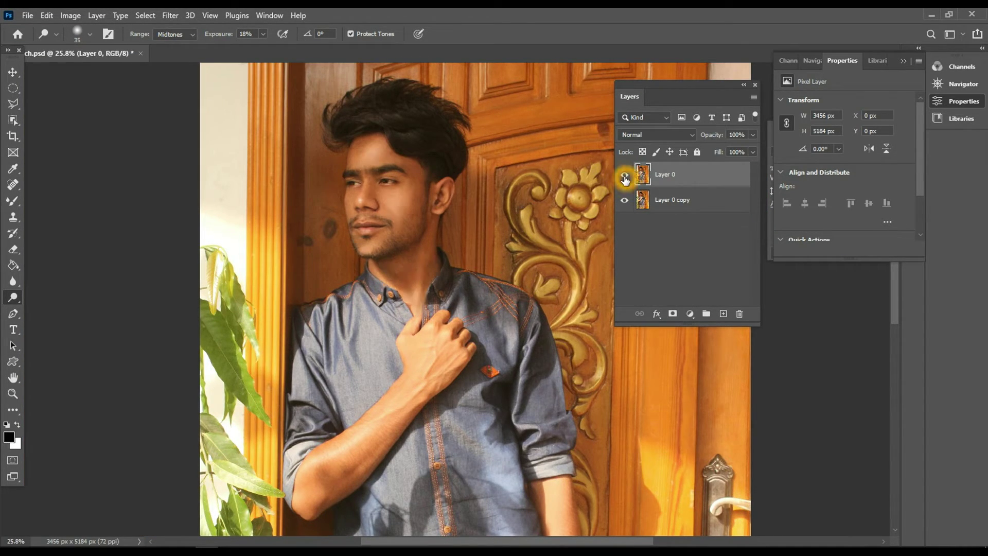
click(474, 200)
scroll(420, 183, up, 5)
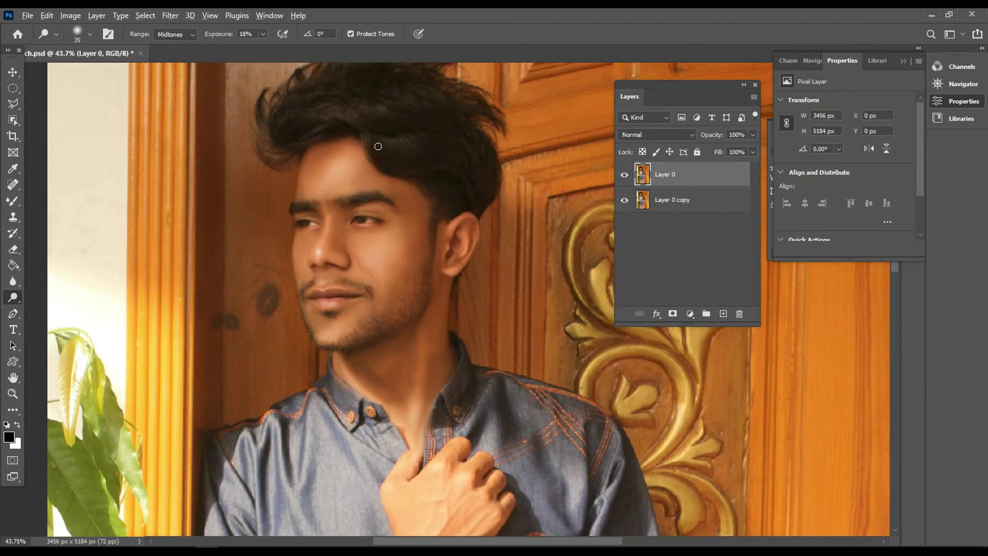
click(386, 152)
click(393, 291)
scroll(393, 291, up, 3)
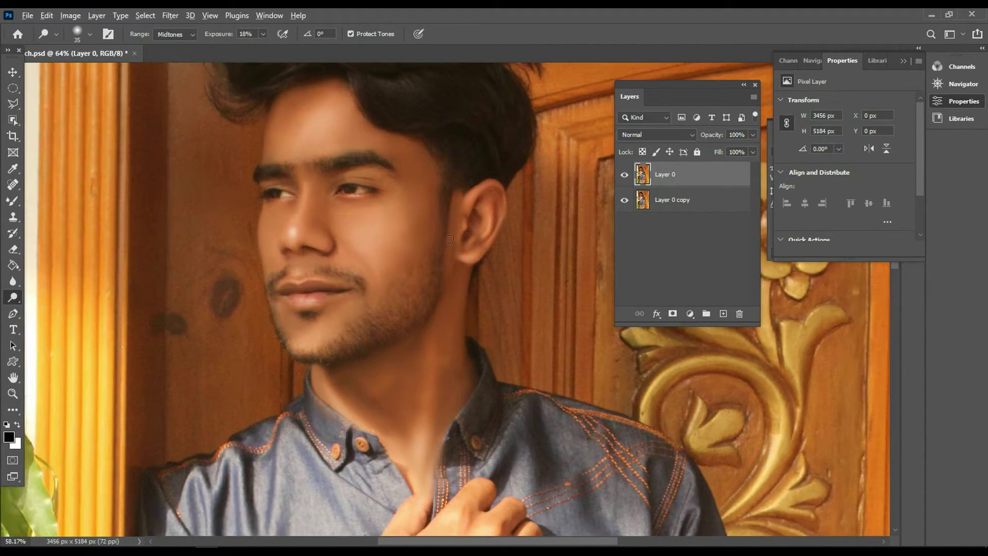
scroll(450, 239, down, 2)
click(681, 291)
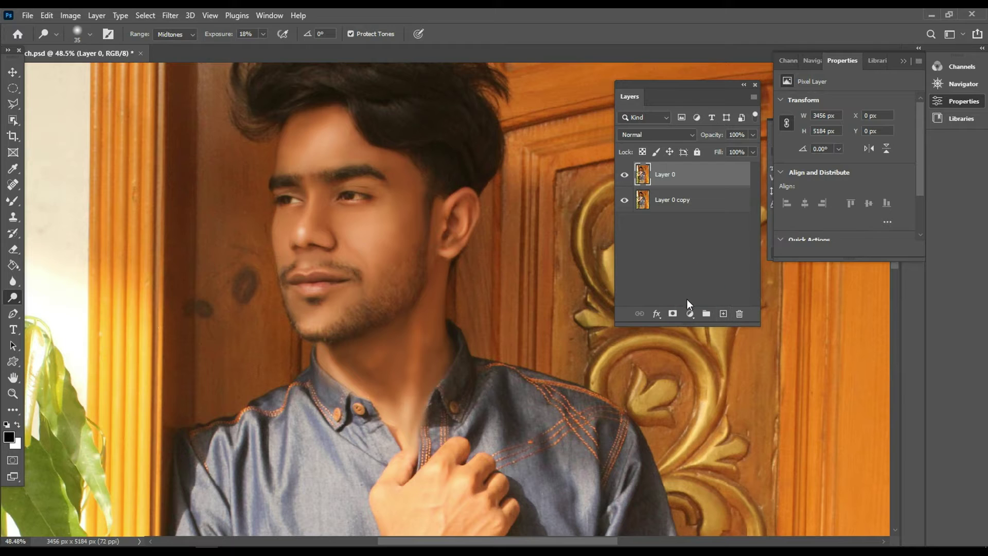
Add a layer mask to Layer 0 and select the regular Brush tool.
click(672, 314)
key(b)
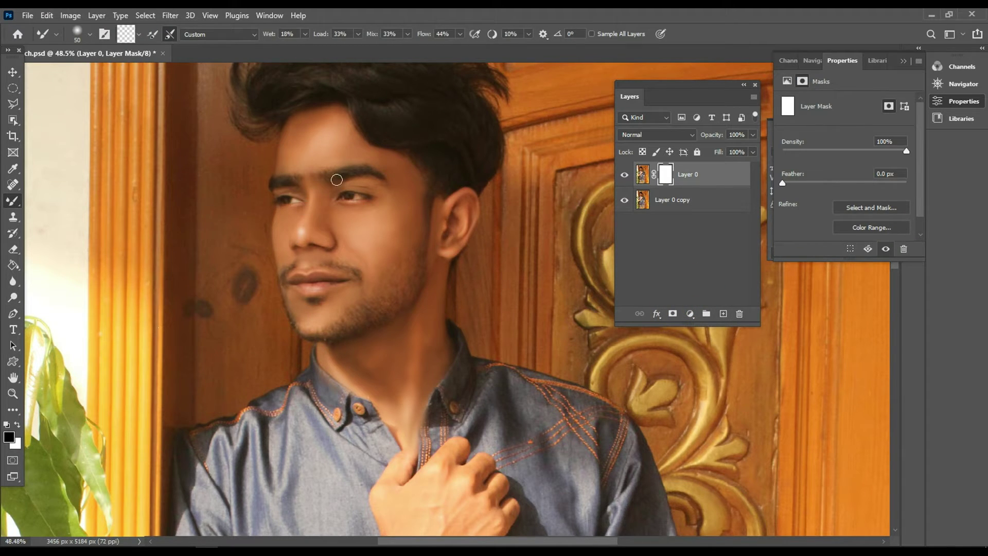
scroll(337, 180, up, 2)
right_click(13, 201)
click(62, 197)
scroll(236, 236, up, 2)
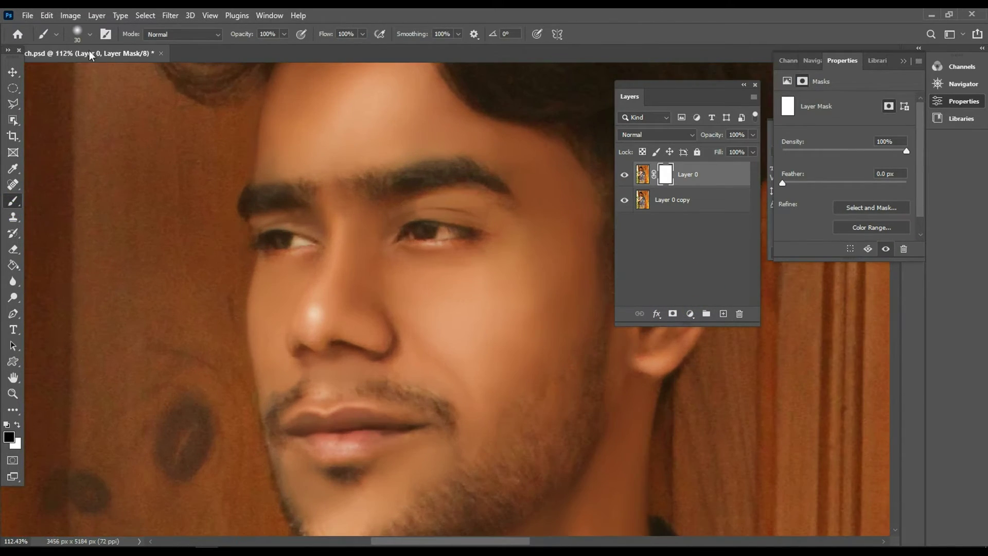
click(90, 34)
click(296, 240)
scroll(311, 247, up, 1)
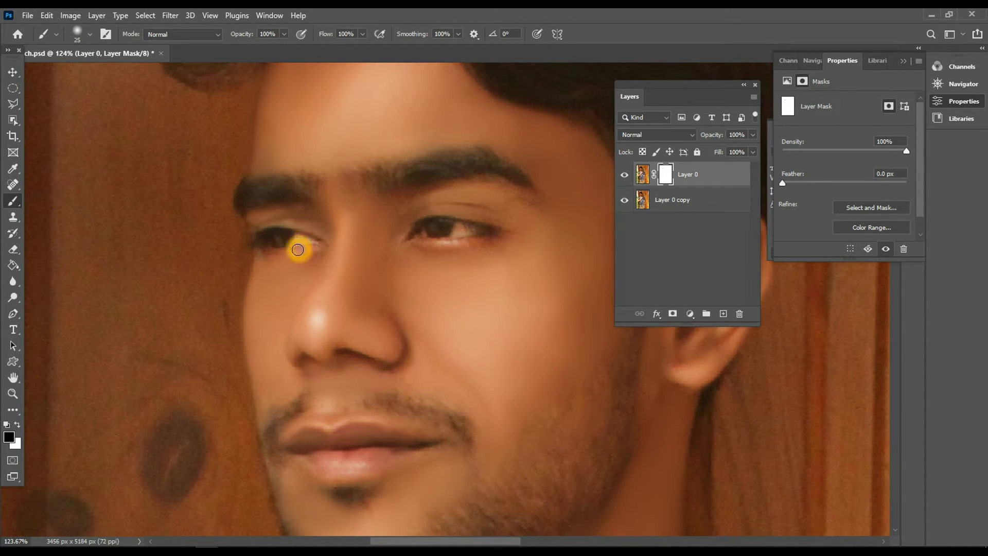
Paint black on the mask along the lower eyelid and outer eye corner.
click(406, 242)
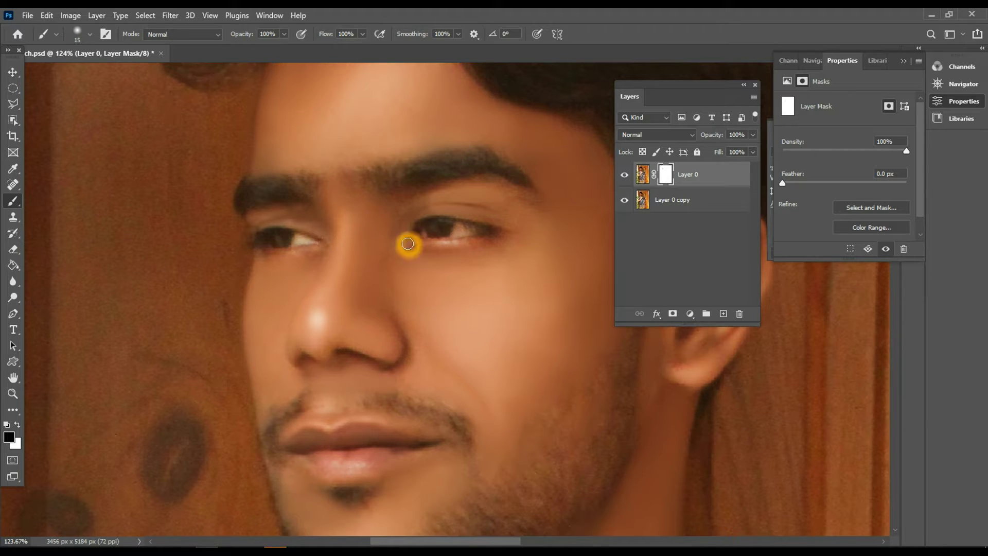
key(bracketright)
drag(454, 246, 500, 232)
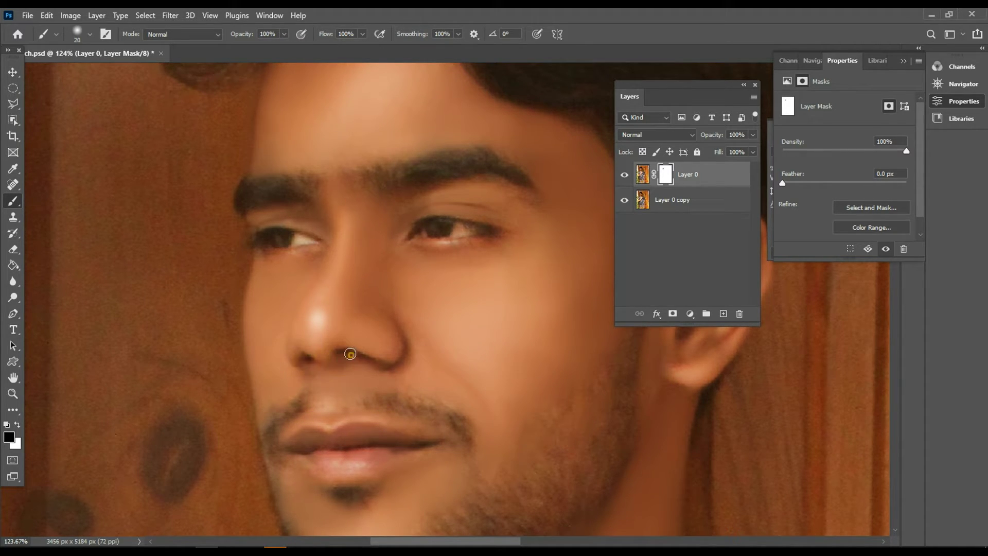
scroll(374, 198, up, 2)
scroll(288, 265, up, 1)
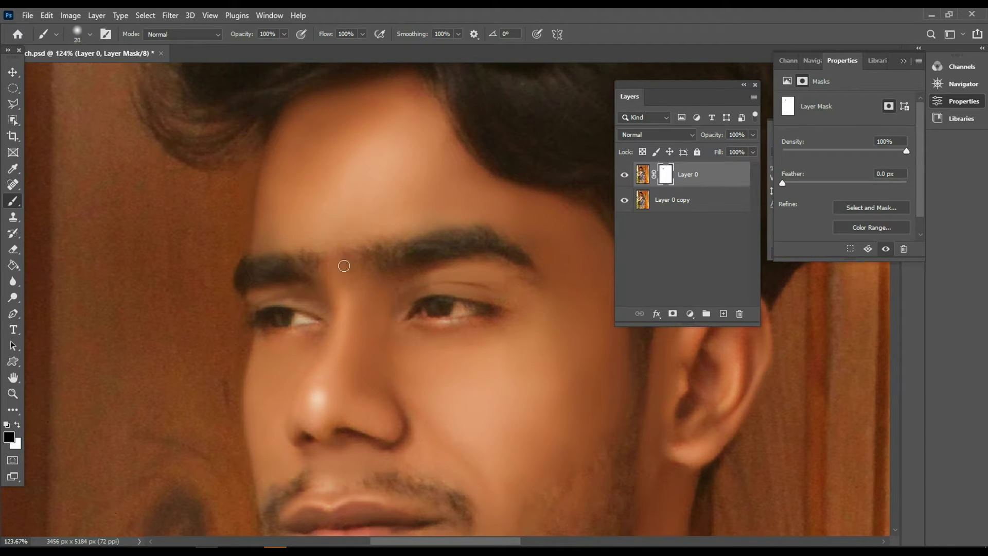
scroll(434, 133, up, 1)
scroll(482, 182, down, 1)
scroll(578, 426, down, 2)
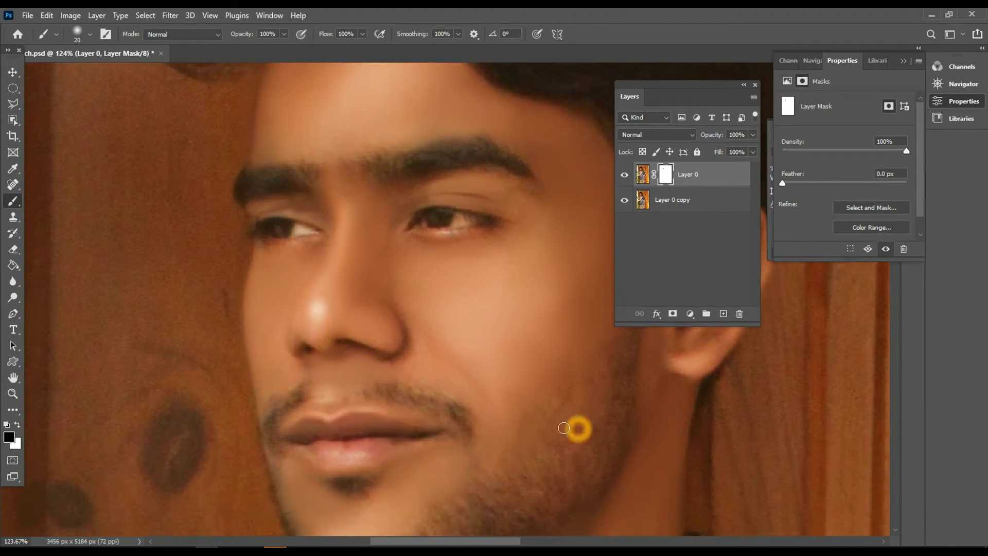
scroll(399, 445, down, 2)
scroll(398, 447, down, 1)
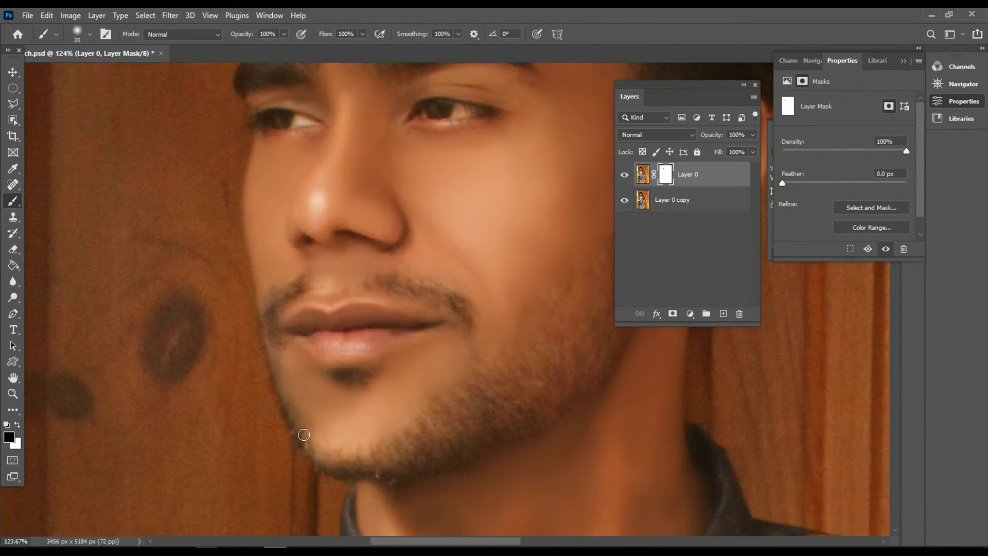
Mask out the area near the chin and under the other eye with a larger brush.
click(385, 451)
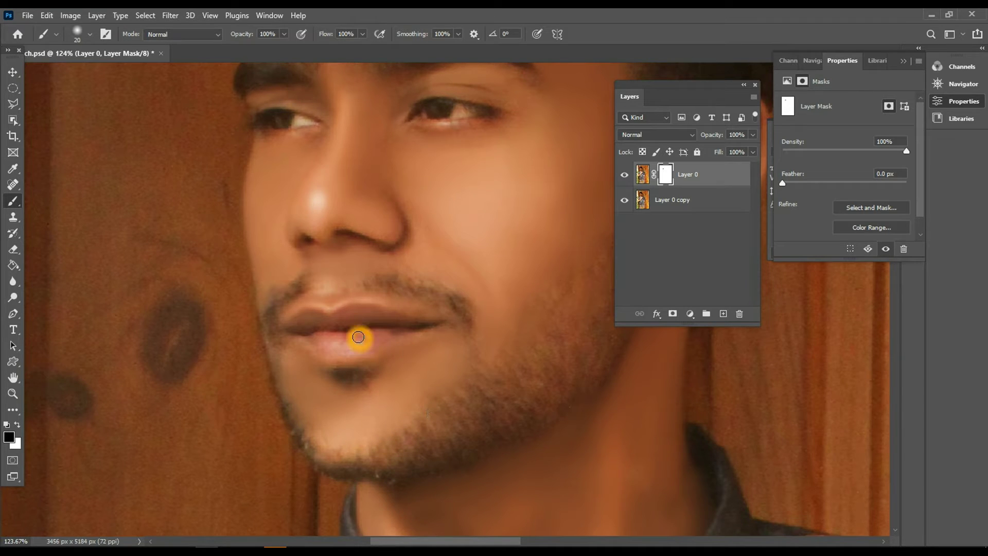
scroll(358, 337, down, 2)
scroll(375, 316, down, 2)
scroll(391, 296, down, 2)
scroll(330, 245, up, 4)
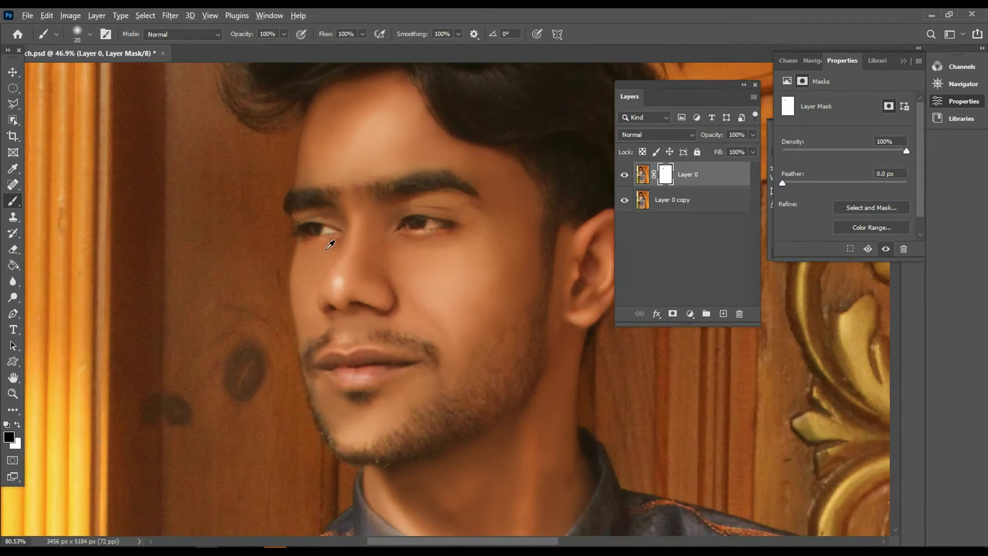
alt+click(309, 247)
key(bracketright)
scroll(412, 319, down, 3)
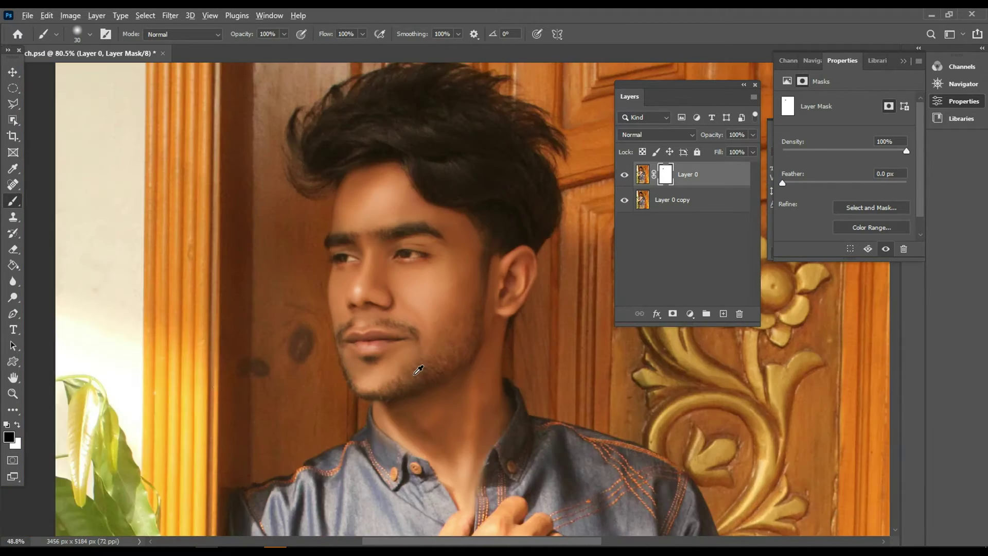
scroll(412, 227, up, 2)
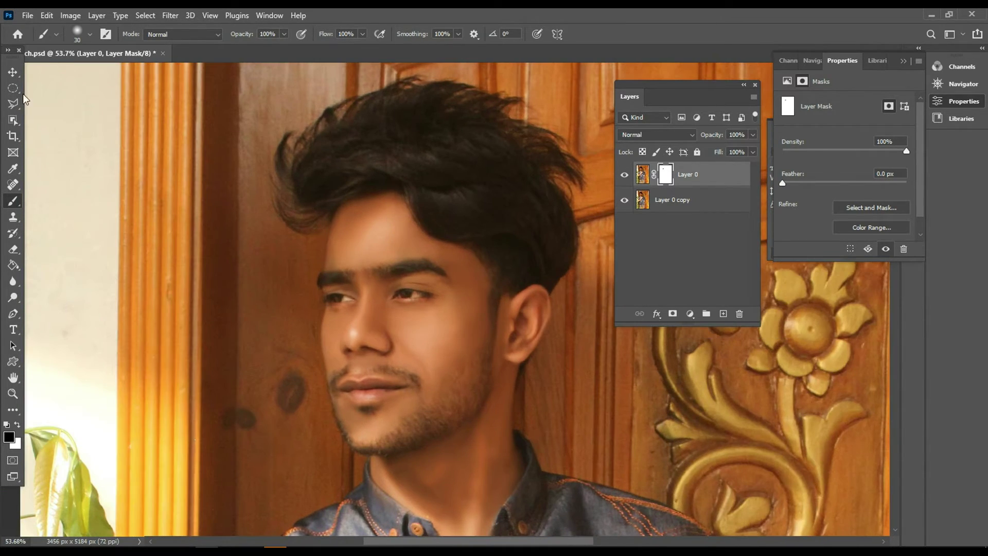
key(v)
scroll(353, 294, down, 1)
Convert Layer 0 to a smart object and briefly preview it in the Camera Raw filter.
right_click(715, 181)
click(767, 194)
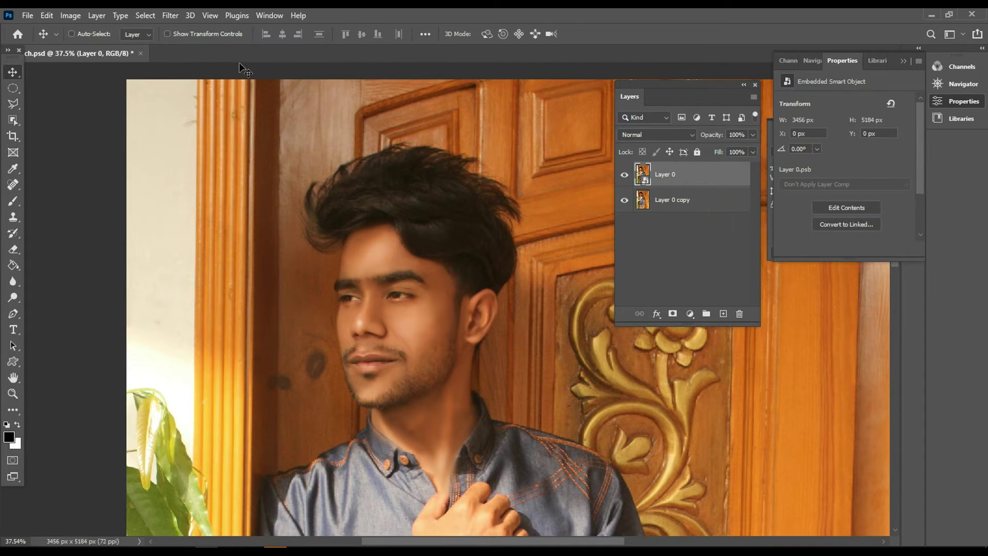
click(170, 15)
click(214, 108)
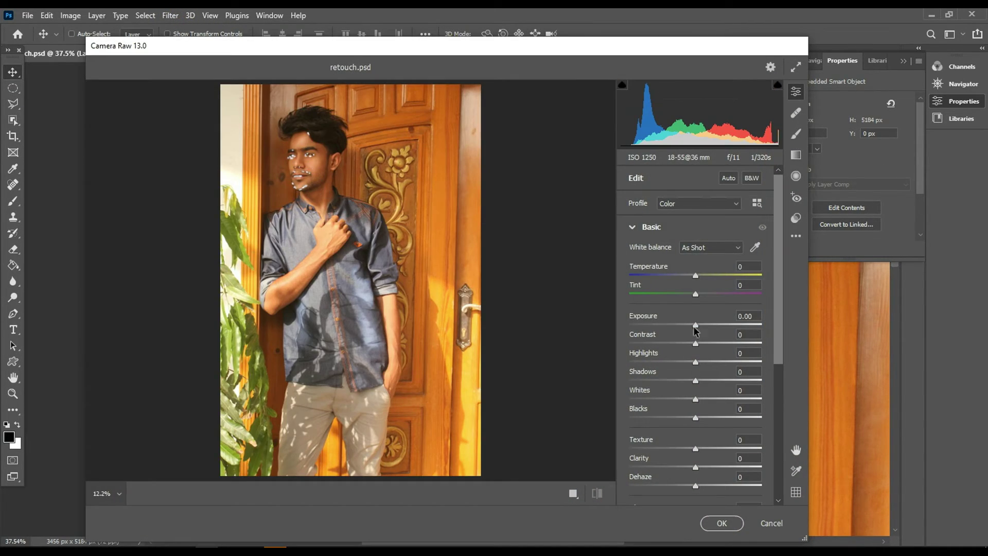
click(268, 250)
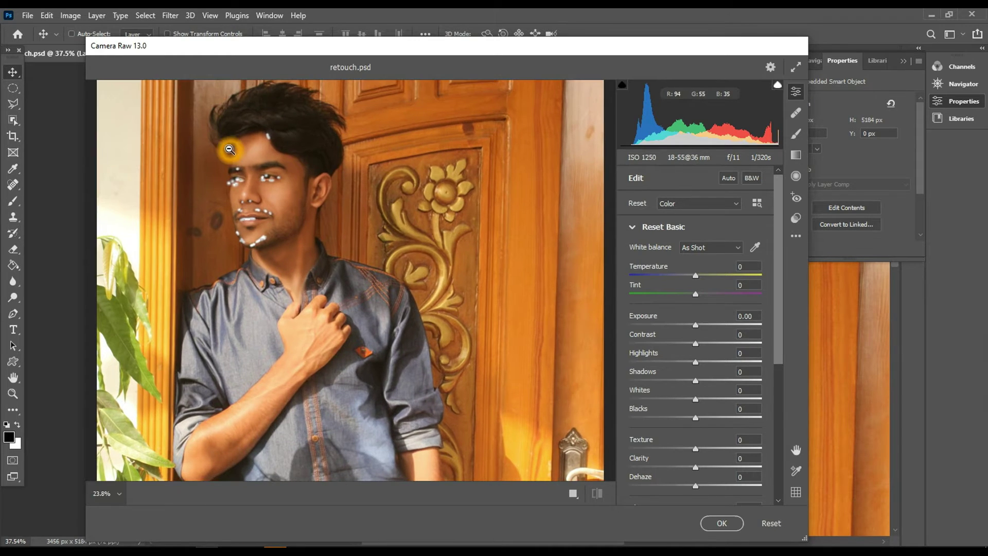
click(772, 523)
Reopen Camera Raw on Layer 0 zoomed onto the face, cancel it, and select Layer 0 copy.
right_click(676, 199)
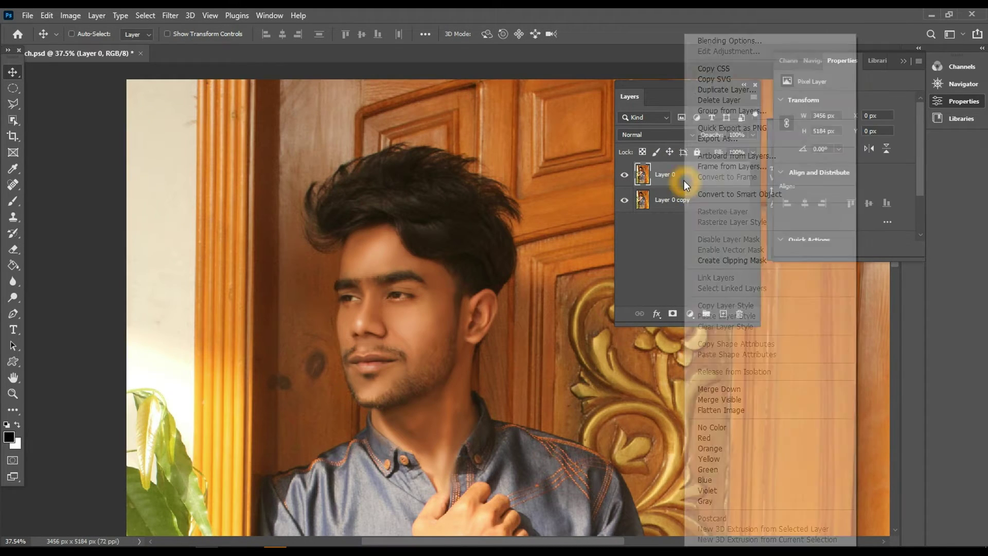
click(221, 77)
click(171, 15)
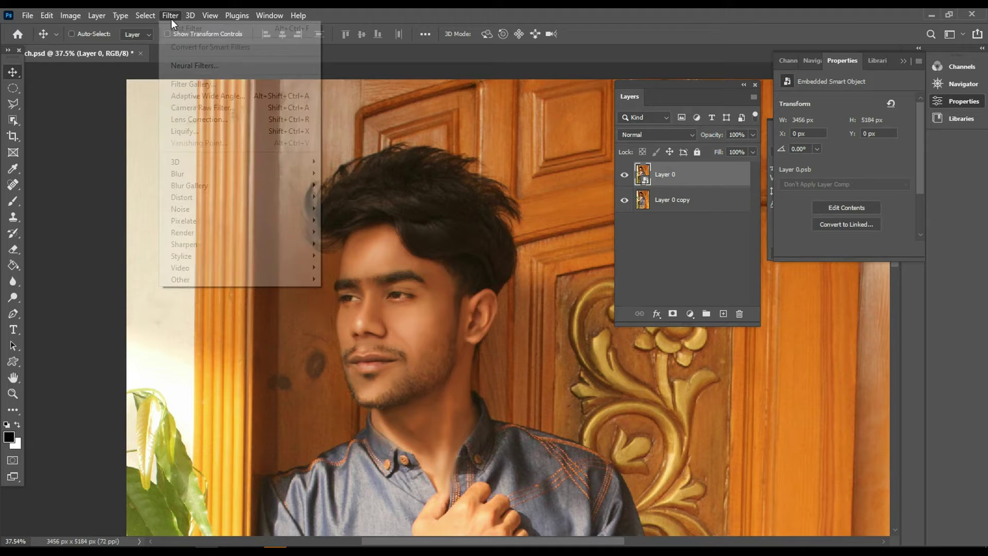
click(194, 120)
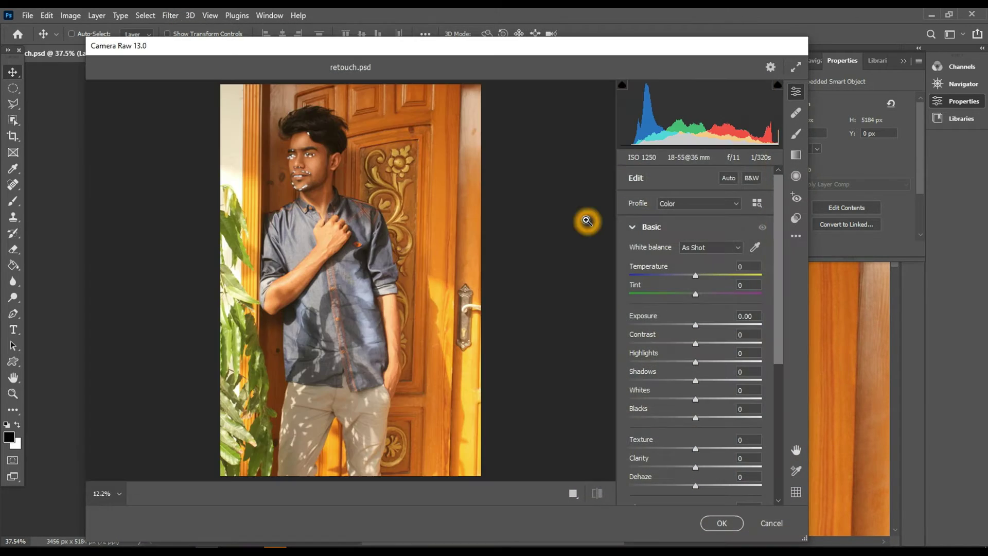
click(287, 147)
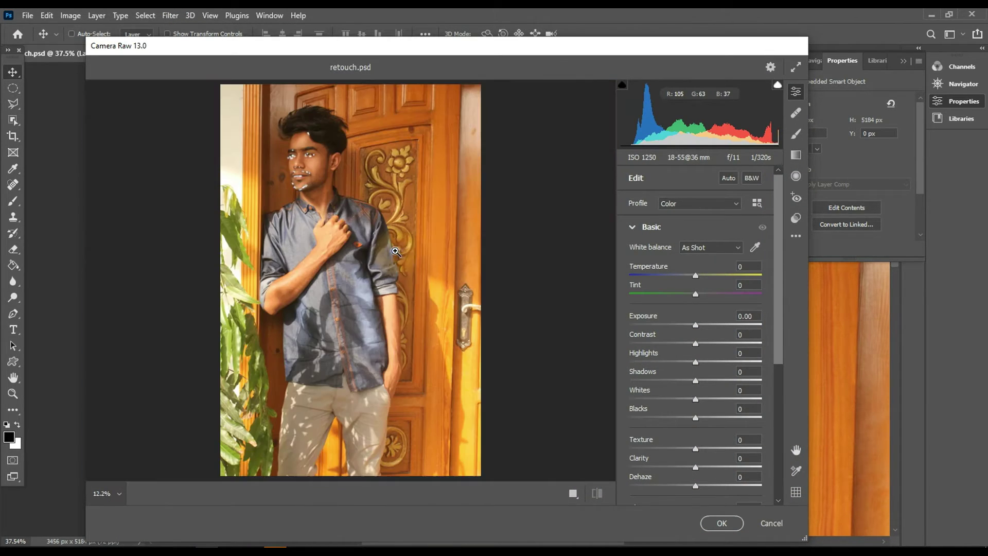
mouse_move(354, 50)
mouse_down()
mouse_move(368, 309)
mouse_move(357, 150)
mouse_move(345, 426)
mouse_move(329, 97)
mouse_up()
scroll(708, 507, down, 3)
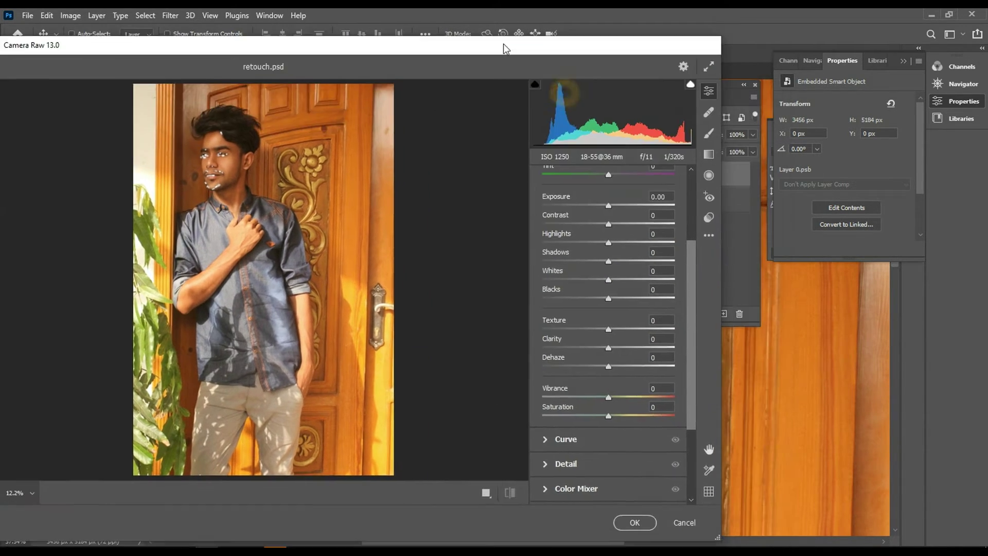
click(688, 523)
click(687, 205)
Duplicate Layer 0 copy and combine the selected layers into one smart object.
key(ctrl+j)
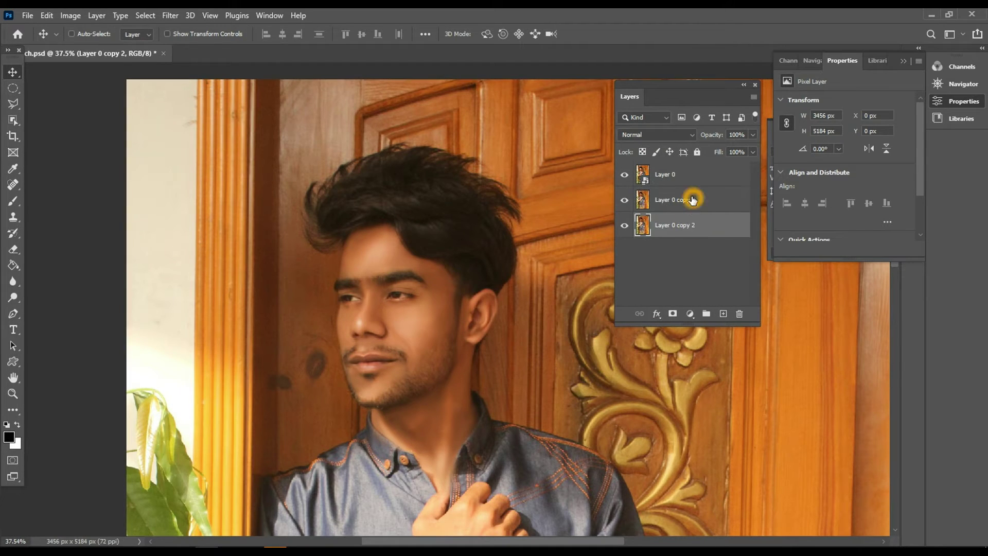
shift+click(690, 199)
right_click(691, 195)
right_click(693, 195)
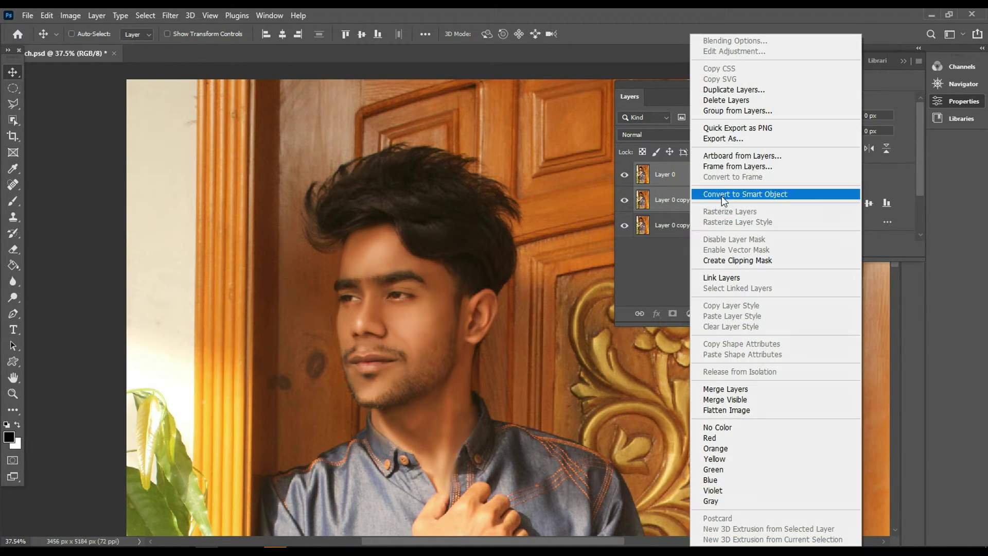
click(723, 195)
In Camera Raw, show a side-by-side before/after view of the face and cool the temperature to -9.
click(169, 15)
click(214, 103)
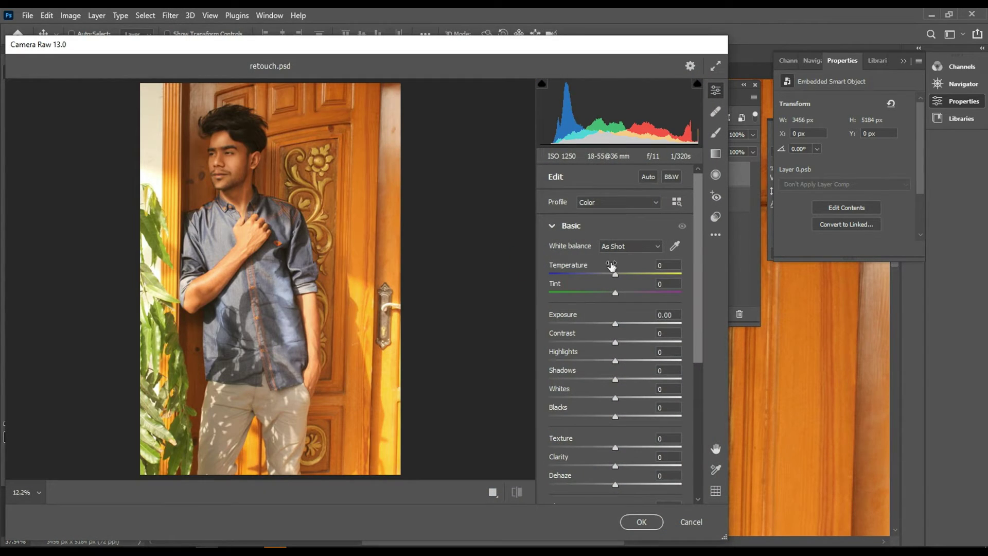
scroll(158, 206, up, 2)
alt+click(158, 205)
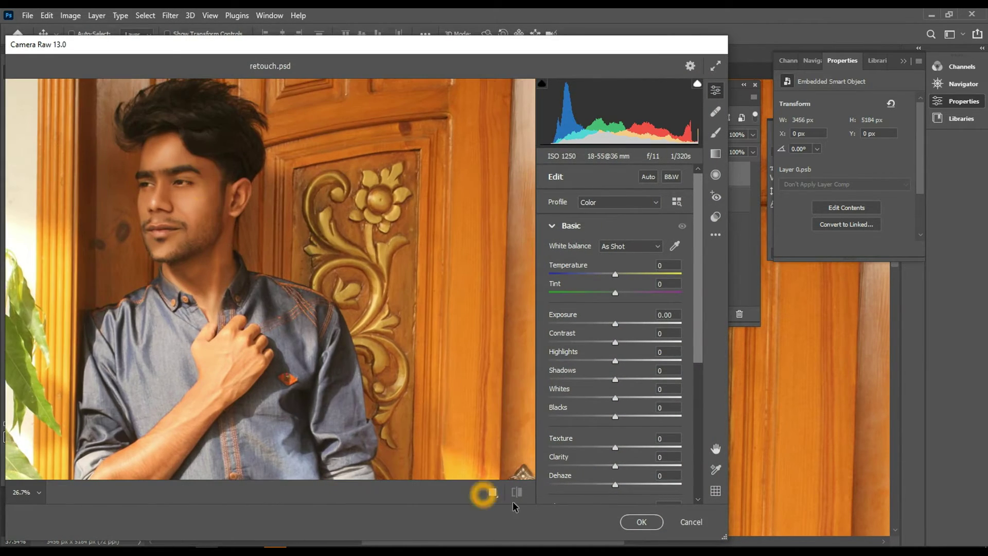
click(494, 492)
click(457, 493)
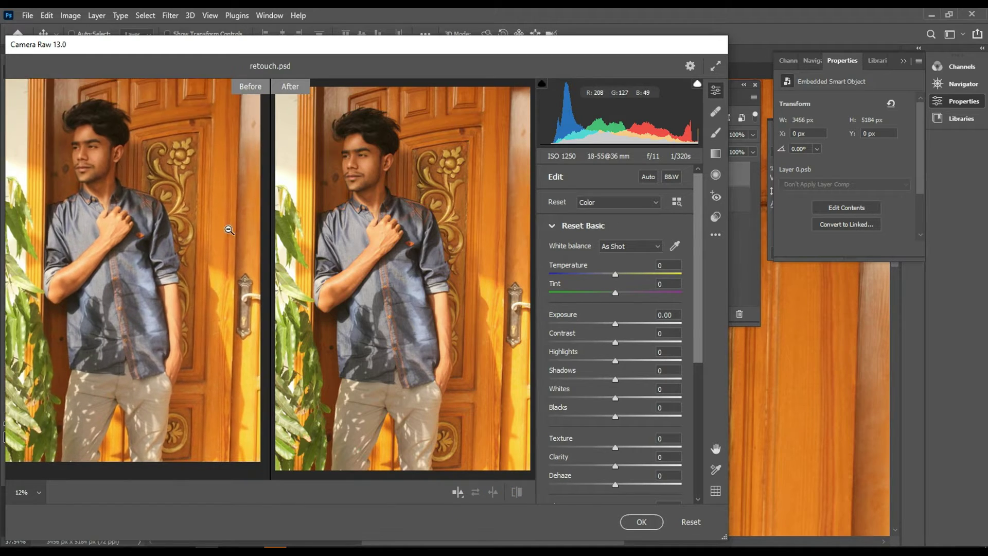
scroll(382, 182, up, 2)
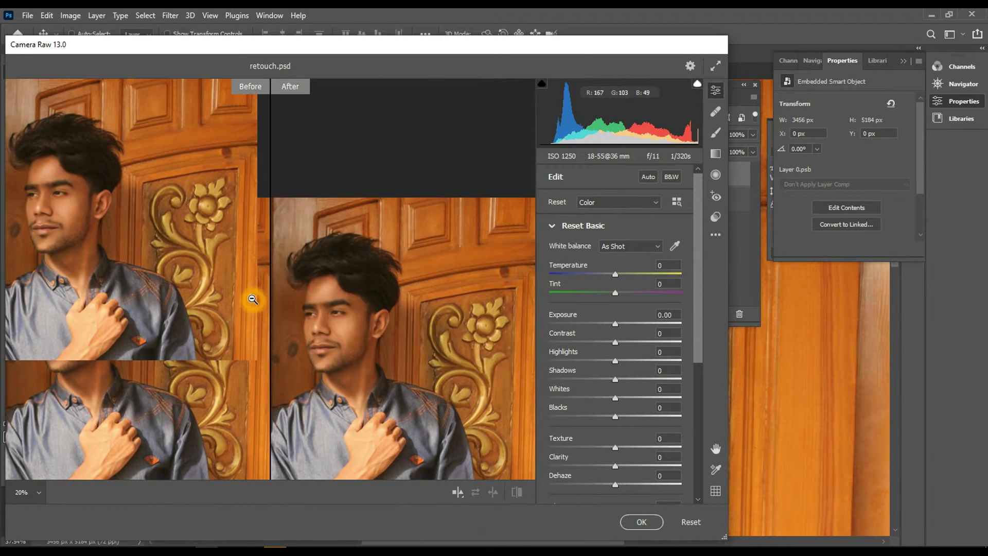
scroll(283, 227, up, 2)
scroll(294, 237, up, 1)
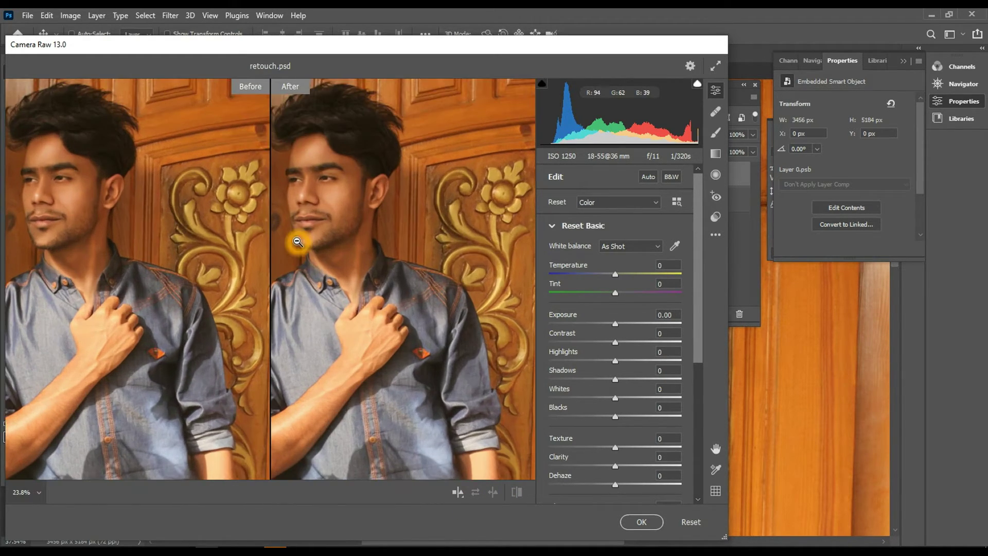
scroll(286, 196, up, 1)
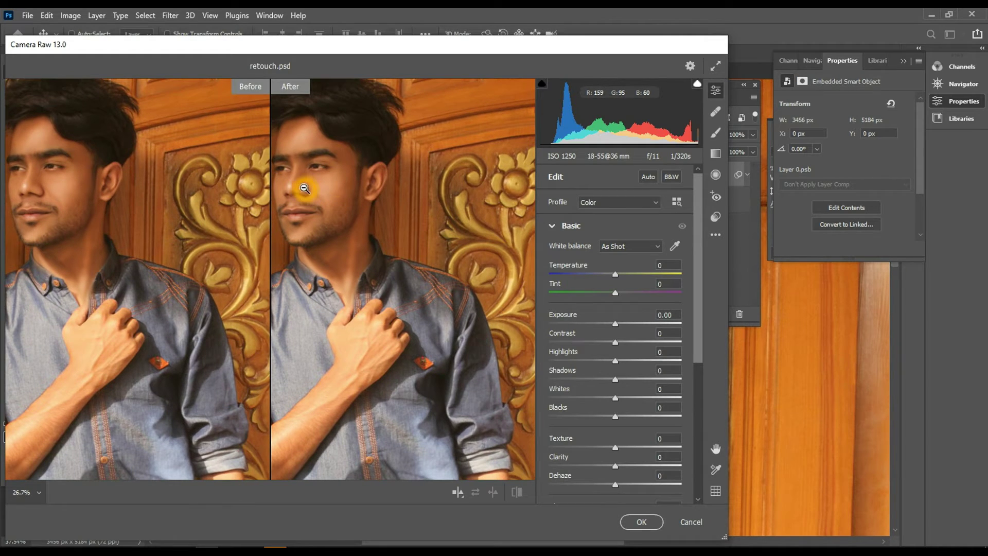
drag(309, 200, 303, 194)
click(560, 228)
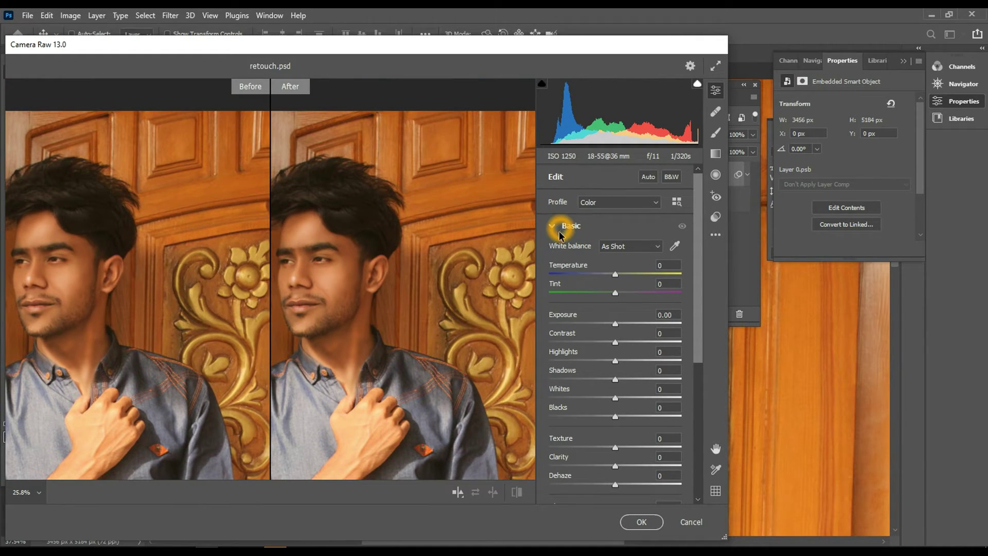
mouse_move(616, 278)
mouse_down()
mouse_move(616, 294)
mouse_move(610, 277)
mouse_up()
Fine-tune white balance, set exposure -0.30, contrast +16, and lift blacks to +46.
drag(364, 275, 364, 238)
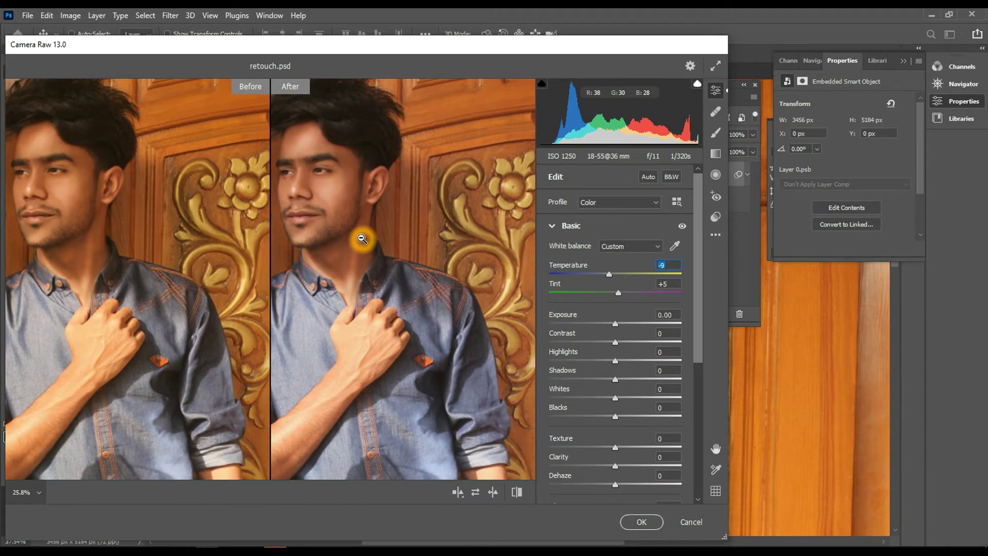
mouse_move(609, 276)
mouse_down()
mouse_move(622, 324)
mouse_move(610, 342)
mouse_move(619, 341)
mouse_move(612, 325)
mouse_move(655, 344)
mouse_move(612, 342)
mouse_move(633, 359)
mouse_move(686, 364)
mouse_move(624, 362)
mouse_up()
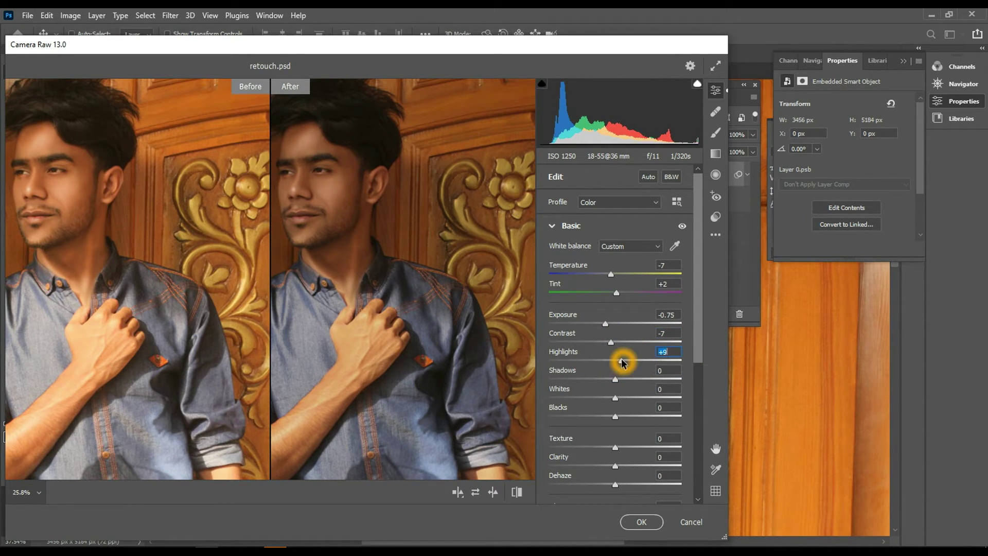
mouse_move(605, 323)
mouse_down()
mouse_move(626, 343)
mouse_move(616, 360)
mouse_move(632, 360)
mouse_move(611, 379)
mouse_up()
click(611, 342)
click(616, 379)
click(615, 416)
drag(615, 417, 646, 415)
scroll(637, 348, down, 1)
scroll(616, 365, down, 2)
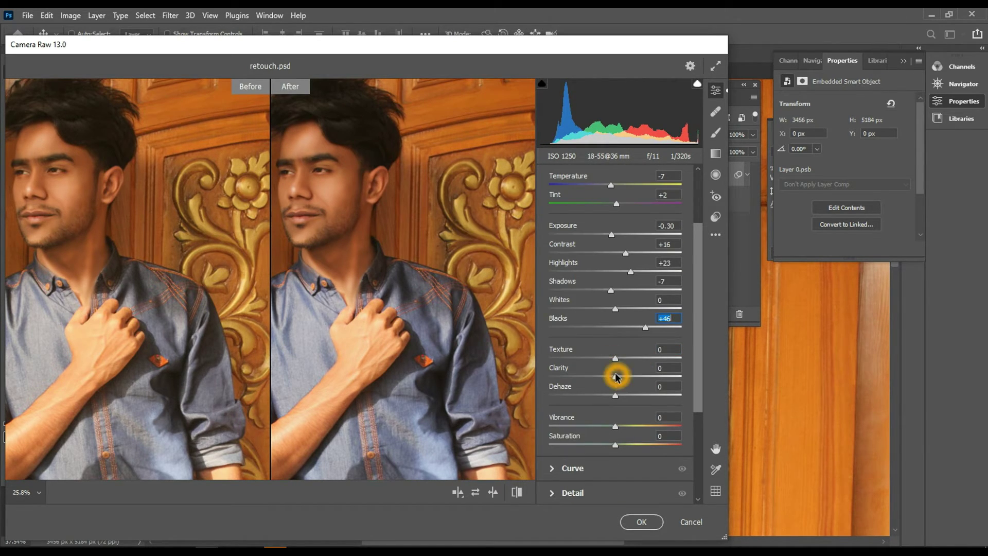
Add clarity +12, lower vibrance, raise saturation to +7, and add colour noise reduction.
drag(618, 377, 624, 376)
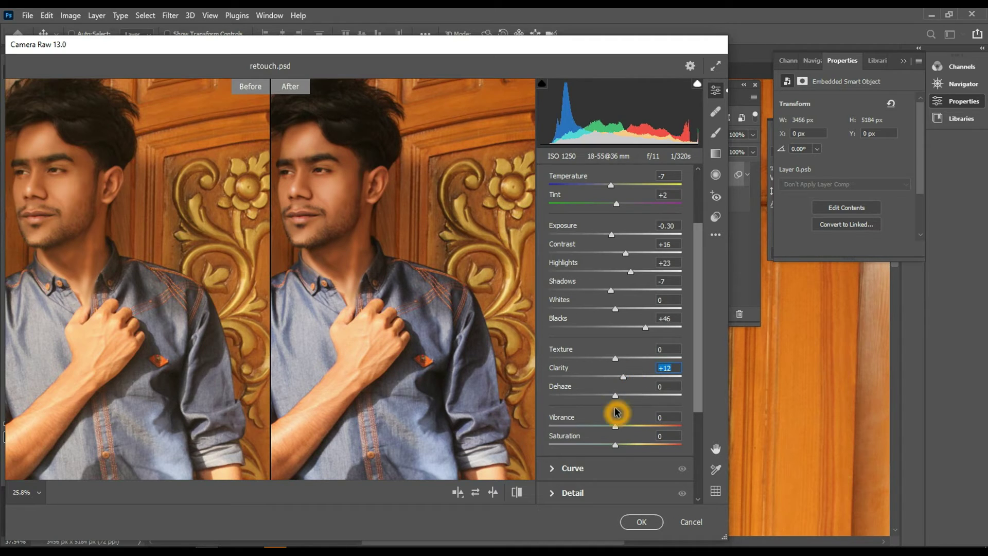
drag(616, 428, 612, 428)
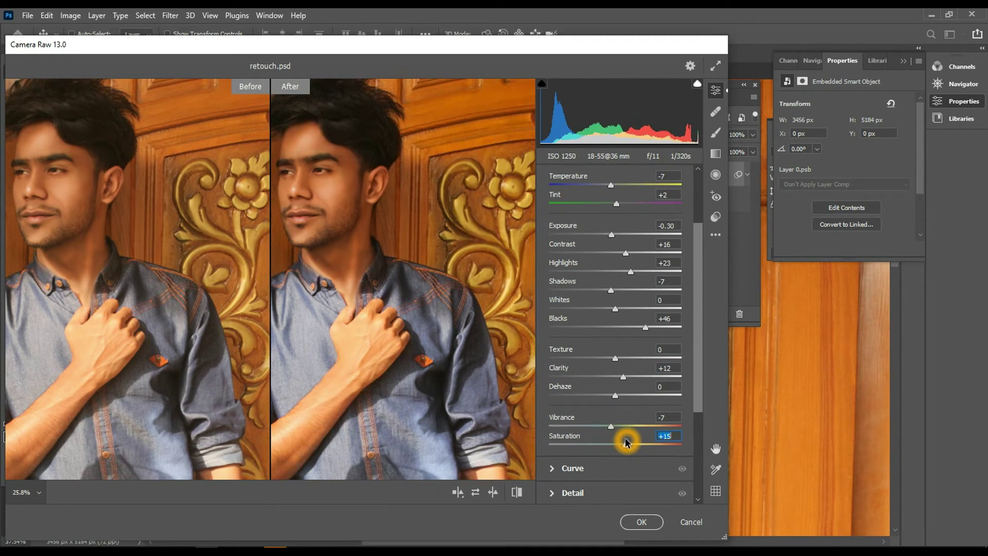
drag(617, 446, 621, 441)
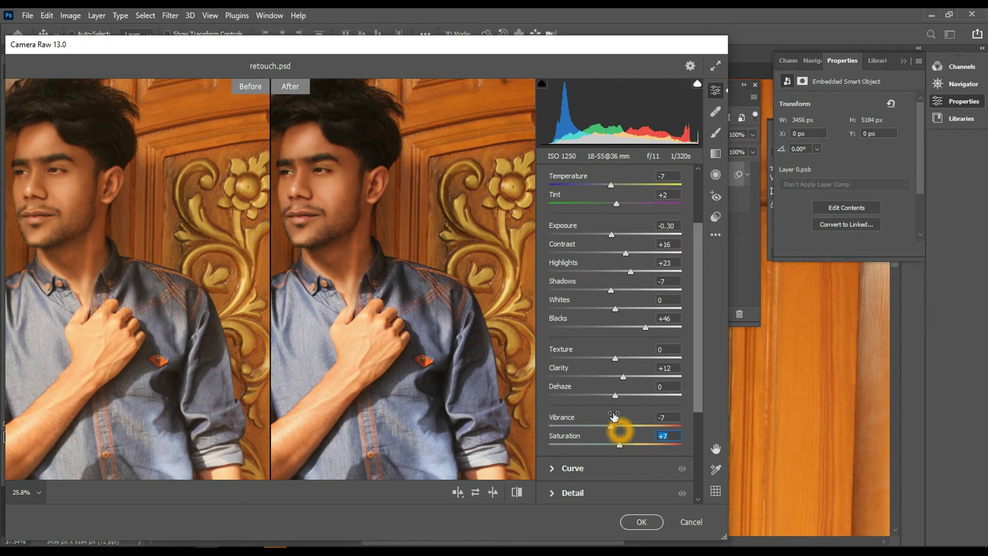
scroll(591, 258, down, 2)
scroll(591, 258, down, 3)
click(552, 345)
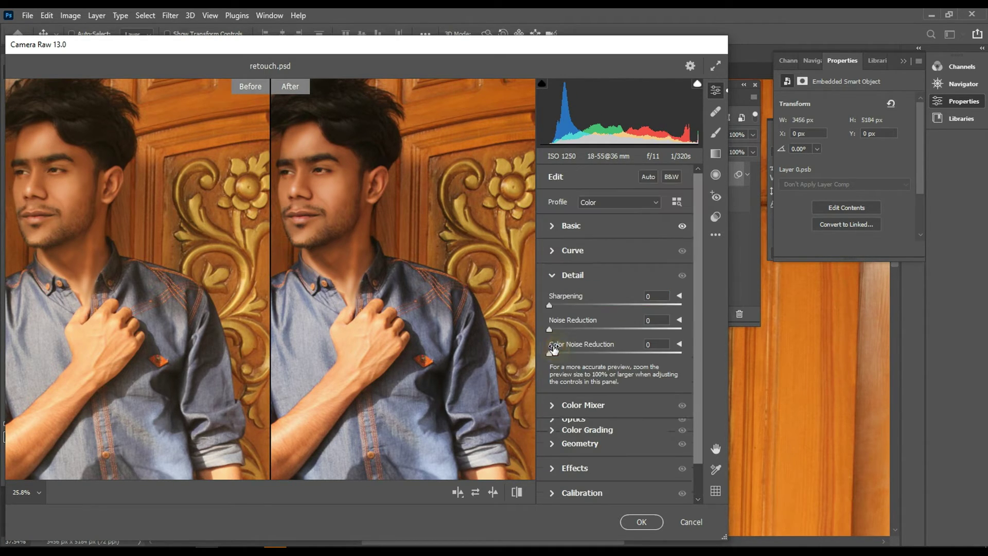
drag(549, 354, 612, 364)
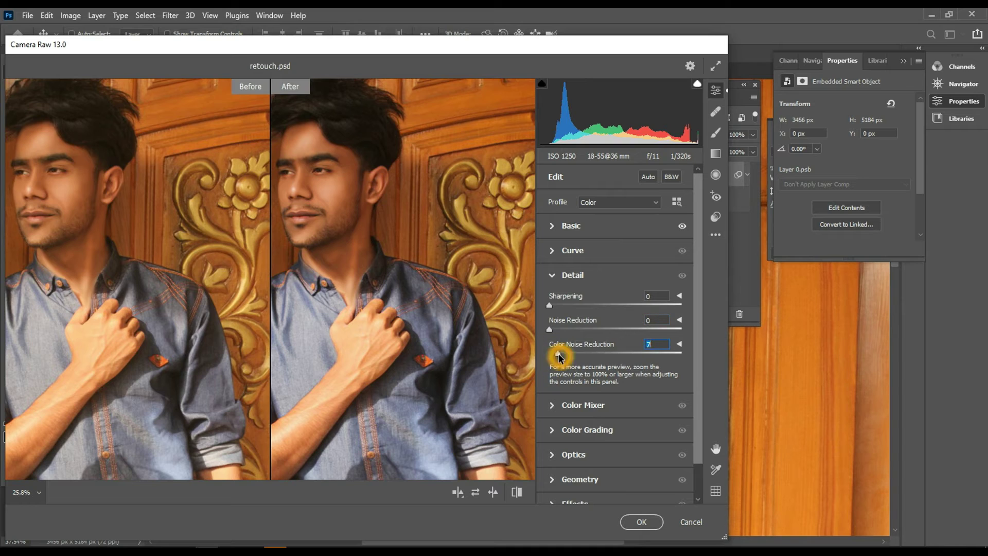
scroll(566, 373, down, 1)
In the HSL mixer, shift the yellow and green hues to -100, keeping orange at zero.
click(549, 378)
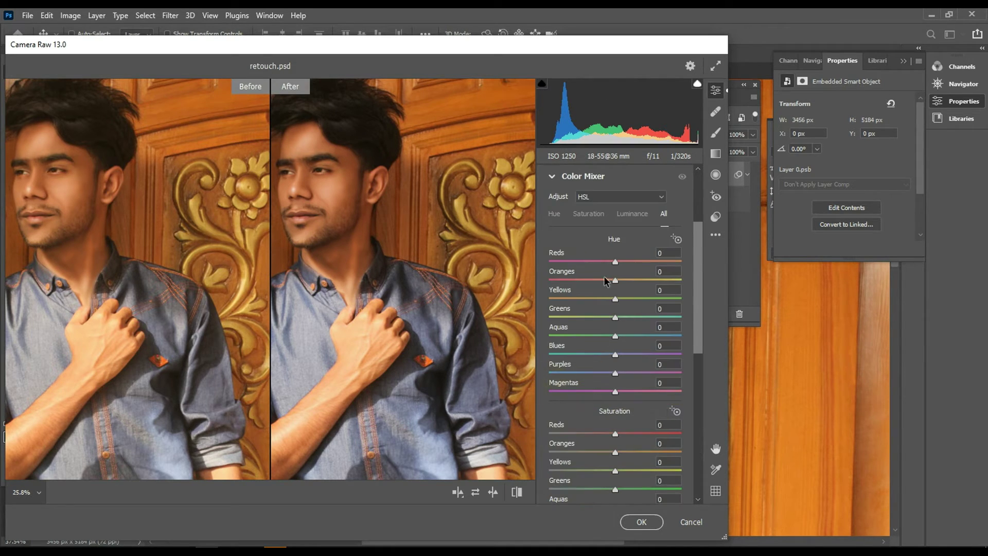
mouse_move(615, 263)
mouse_down()
mouse_move(603, 264)
mouse_move(613, 281)
mouse_move(573, 293)
mouse_move(681, 311)
mouse_move(453, 280)
mouse_move(619, 318)
mouse_move(568, 309)
mouse_move(616, 322)
mouse_move(536, 316)
mouse_up()
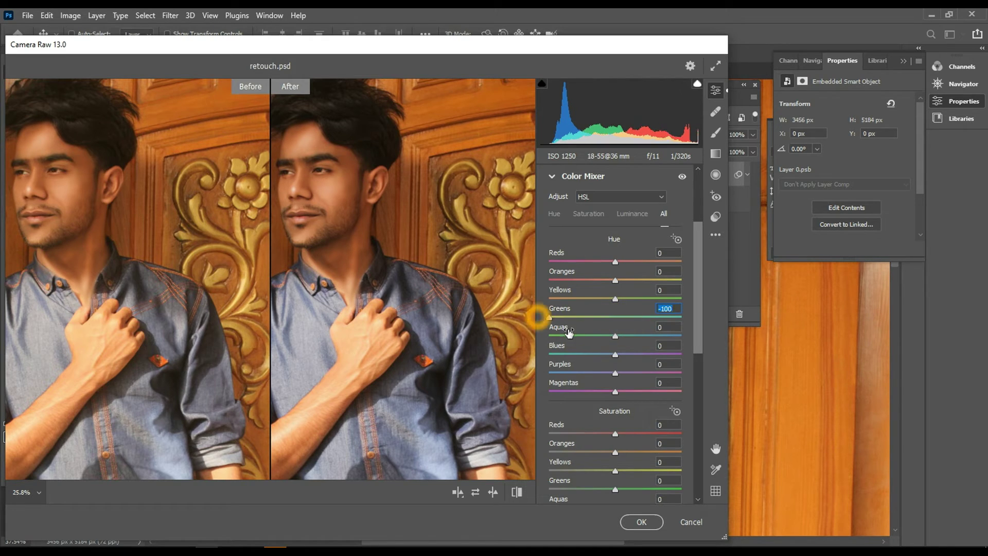
drag(615, 335, 563, 335)
scroll(362, 284, down, 1)
scroll(362, 284, down, 2)
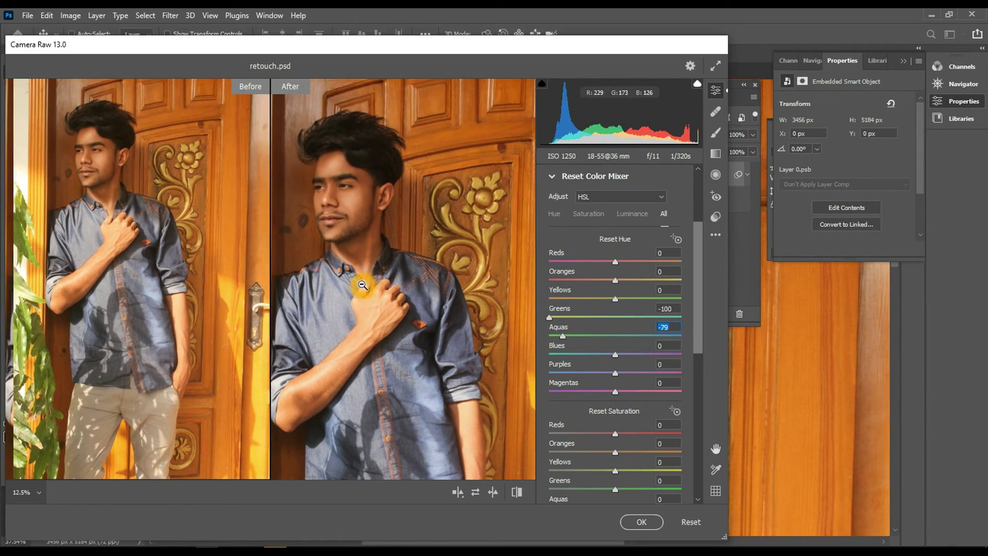
mouse_move(680, 304)
mouse_down()
mouse_move(604, 309)
mouse_move(595, 294)
mouse_up()
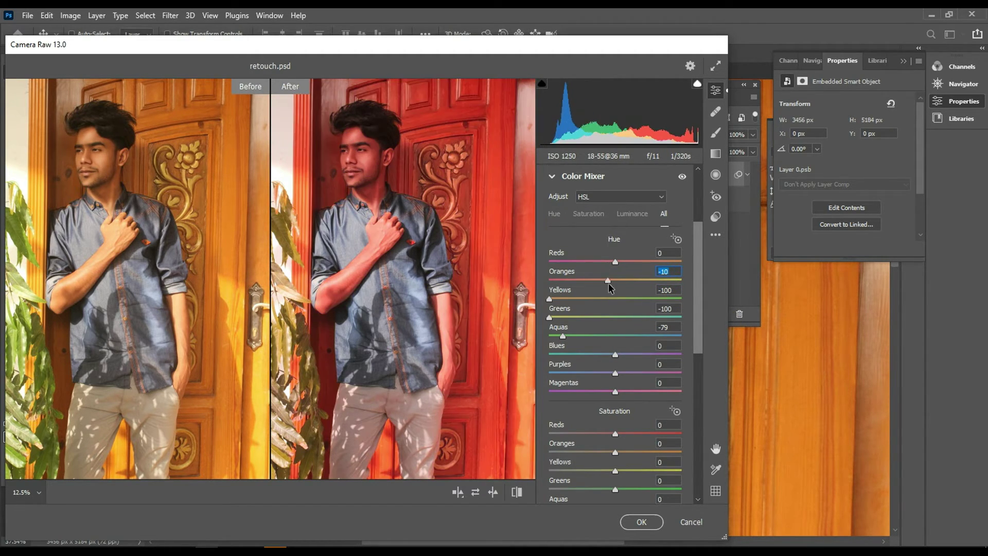
drag(616, 280, 616, 280)
Push the blue hue to +100, lower the purple hue, and cut red saturation to -57.
drag(616, 355, 515, 343)
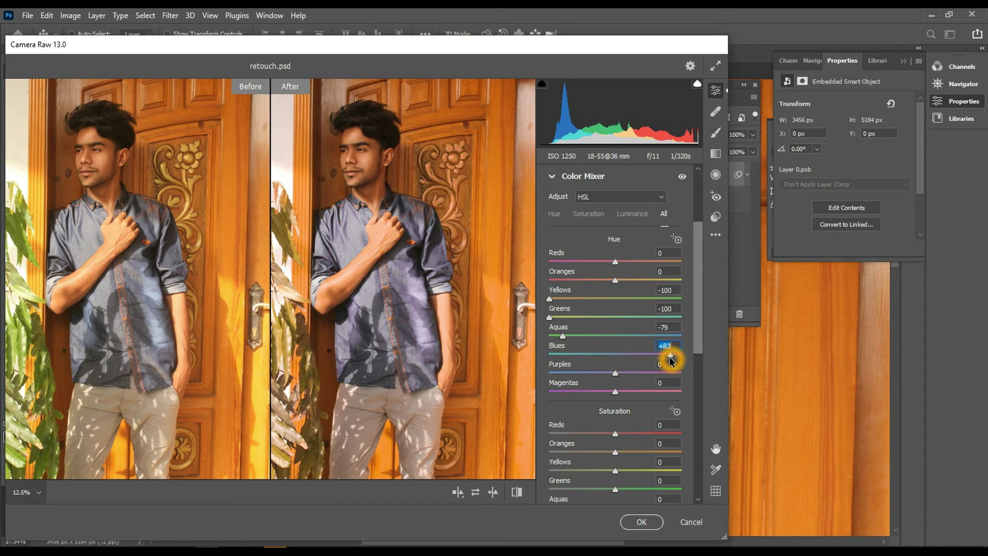
drag(396, 328, 735, 374)
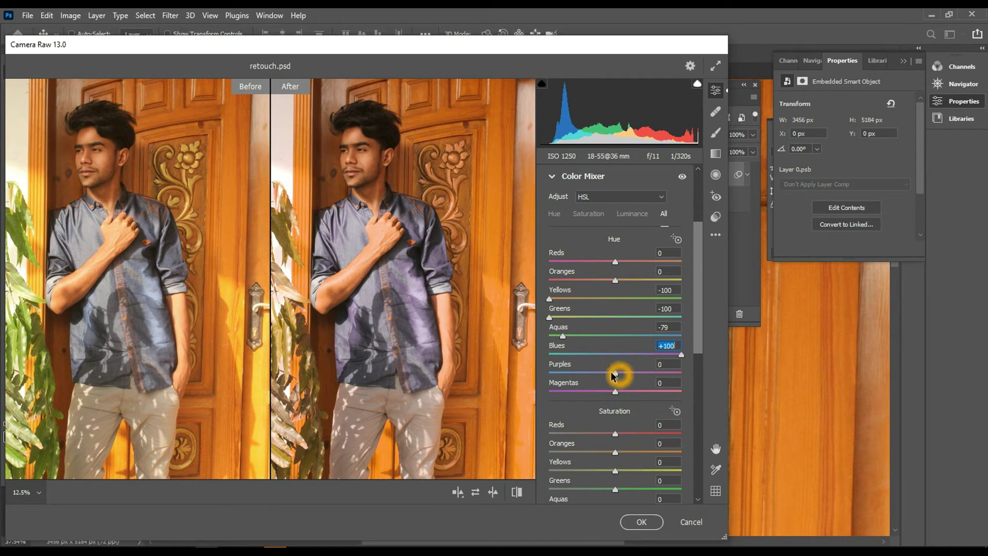
drag(614, 373, 557, 365)
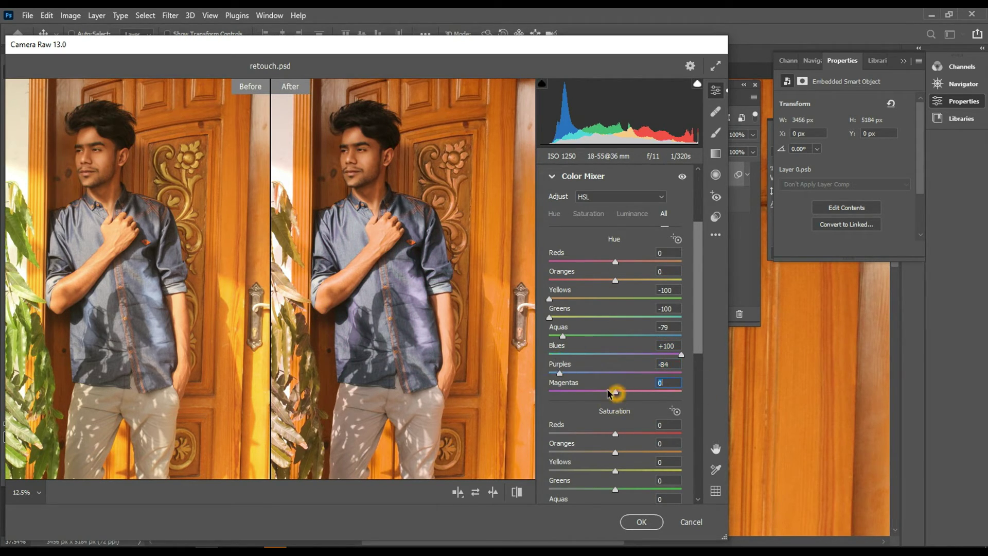
scroll(620, 433, down, 3)
mouse_move(616, 344)
mouse_down()
mouse_move(560, 345)
mouse_move(655, 384)
mouse_move(633, 382)
mouse_move(644, 384)
mouse_move(590, 348)
mouse_up()
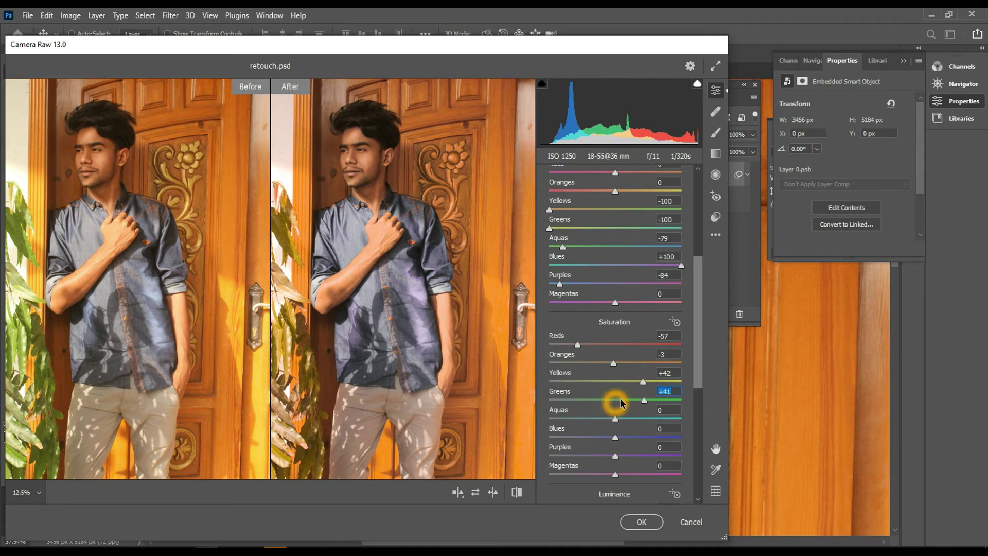
Cut red saturation to -84, max out green saturation and lower blue saturation to -71.
drag(616, 400, 550, 401)
drag(493, 380, 694, 406)
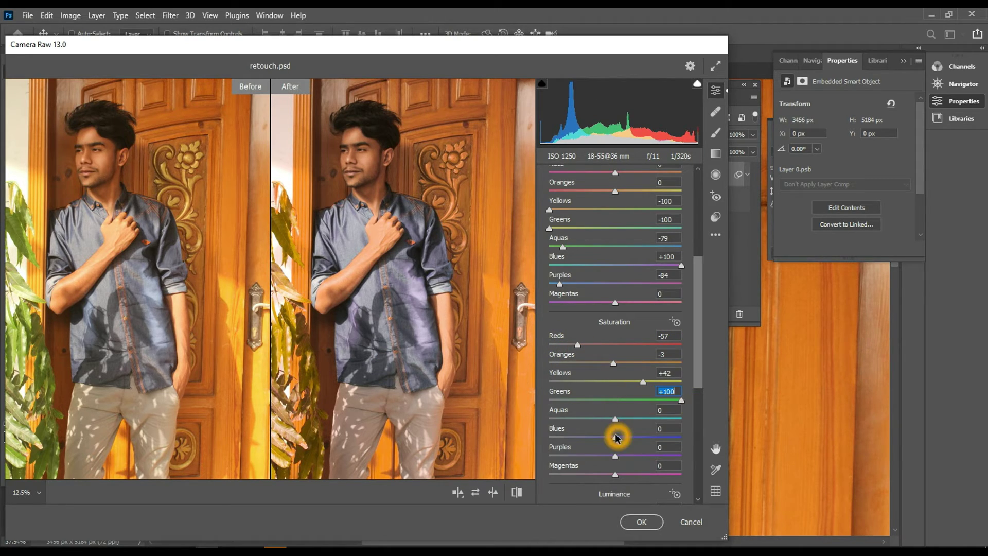
mouse_move(618, 438)
mouse_down()
mouse_move(663, 443)
mouse_move(546, 454)
mouse_up()
scroll(613, 441, down, 4)
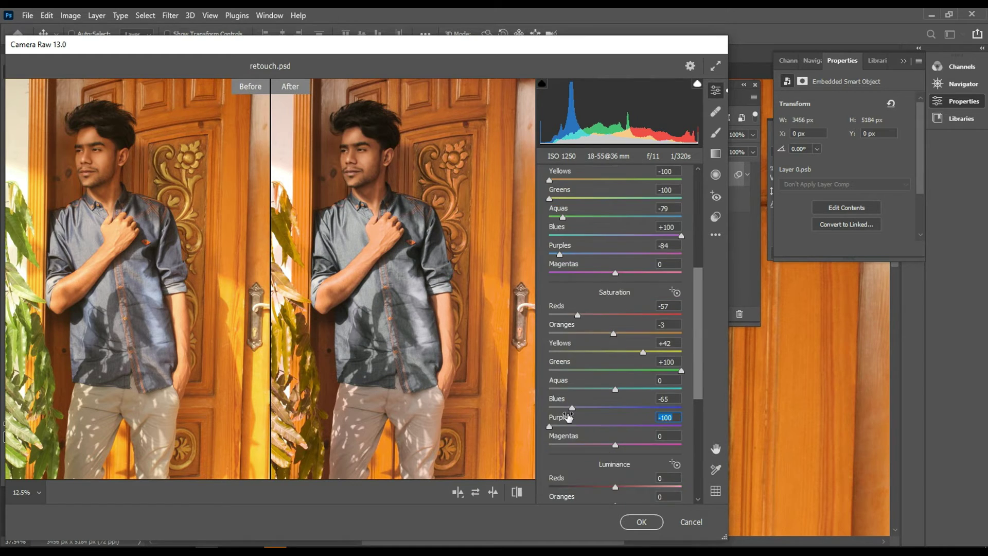
scroll(613, 441, down, 1)
Adjust luminance: darken reds, brighten oranges and slightly darken yellows.
mouse_move(616, 398)
mouse_down()
mouse_move(657, 407)
mouse_move(591, 414)
mouse_up()
click(611, 398)
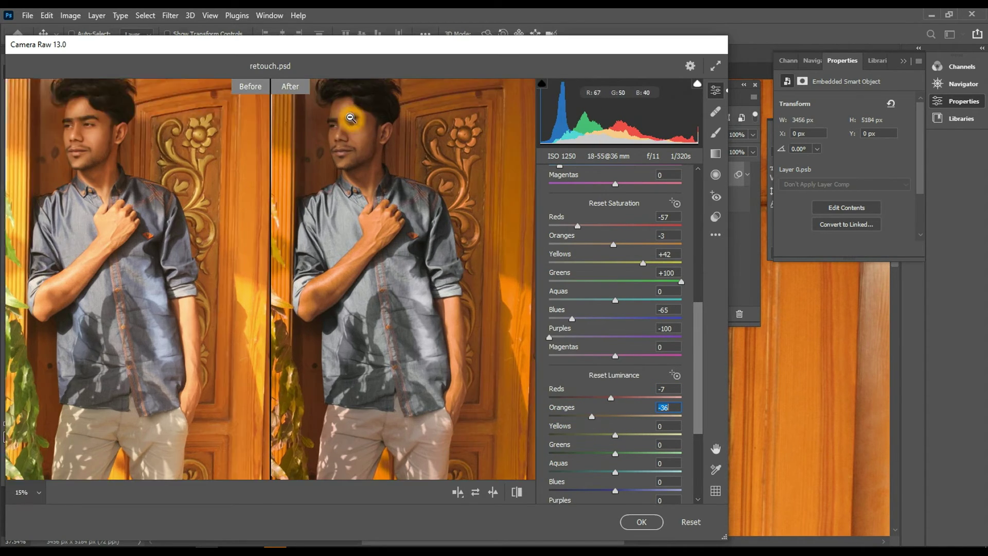
scroll(320, 211, up, 5)
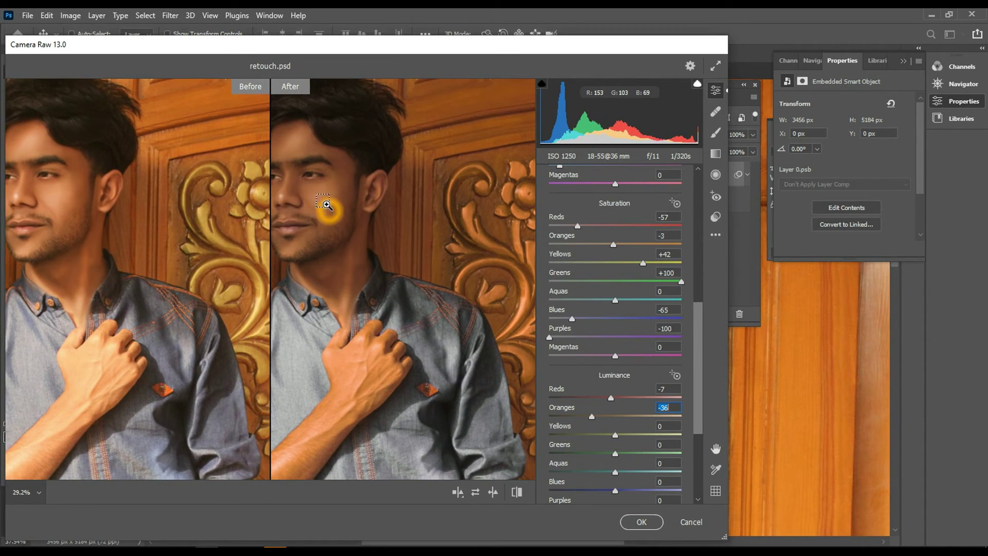
scroll(334, 227, down, 5)
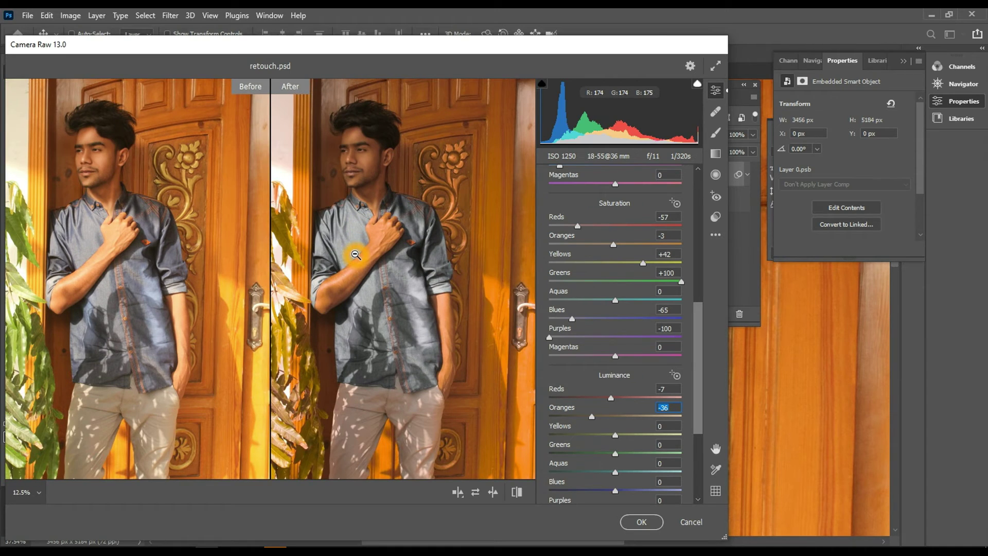
drag(592, 416, 629, 418)
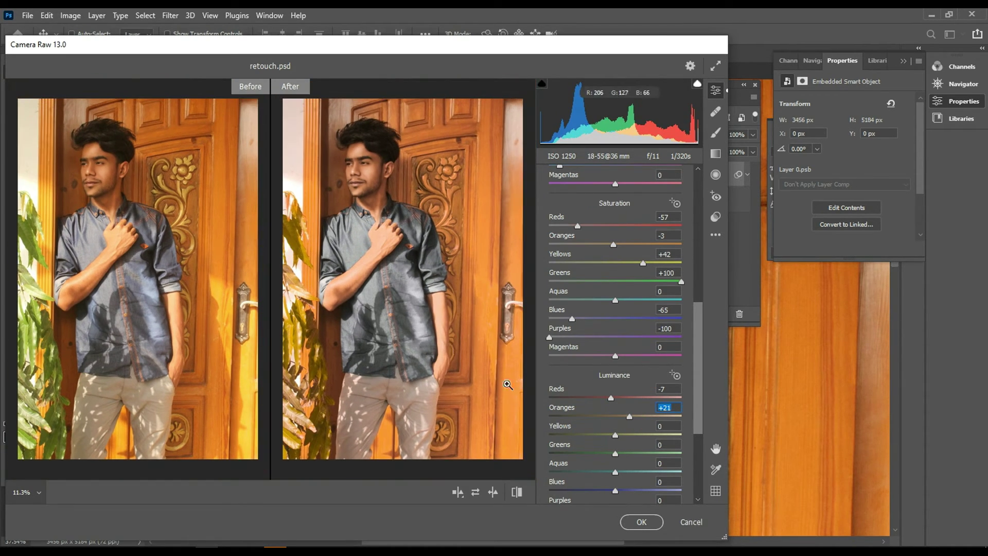
scroll(609, 413, down, 2)
mouse_move(616, 376)
mouse_down()
mouse_move(582, 378)
mouse_move(612, 380)
mouse_move(607, 393)
mouse_move(585, 395)
mouse_move(607, 395)
mouse_move(613, 410)
mouse_move(551, 415)
mouse_move(613, 412)
mouse_move(520, 431)
mouse_move(640, 428)
mouse_move(614, 431)
mouse_move(613, 452)
mouse_move(762, 483)
mouse_up()
Set yellow saturation to +7 and expand the Color Grading panel.
scroll(615, 319, up, 1)
drag(572, 290, 641, 279)
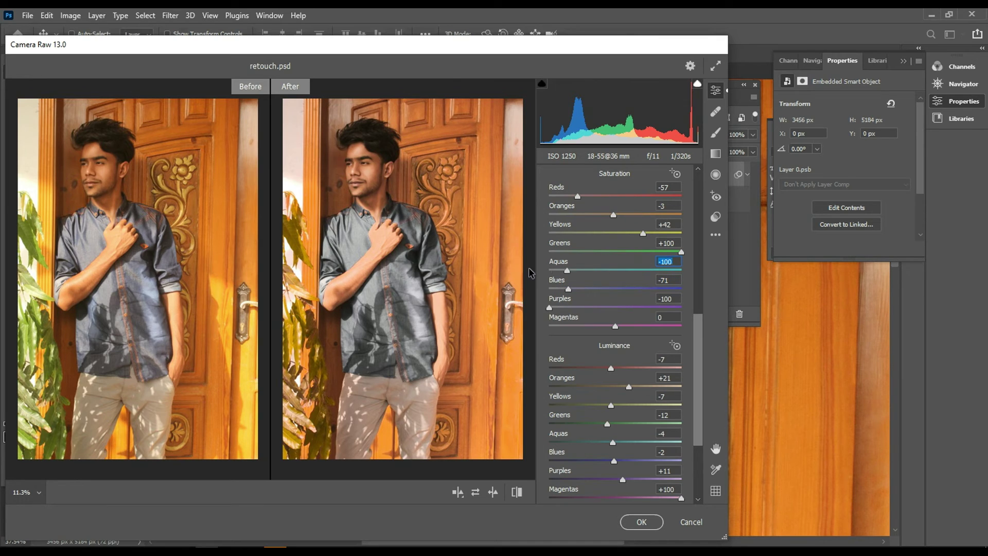
drag(643, 234, 531, 244)
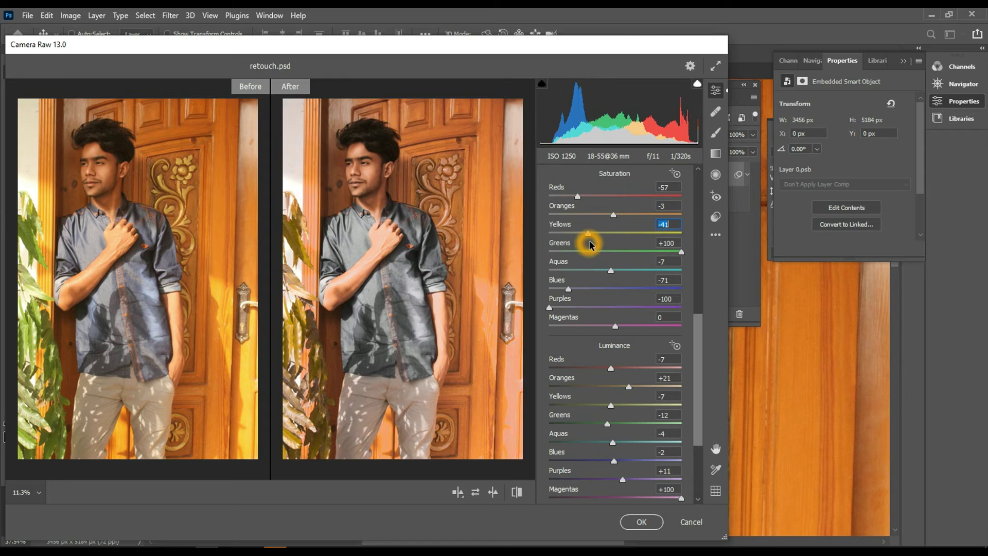
mouse_move(532, 244)
mouse_down()
mouse_move(620, 247)
mouse_move(615, 219)
mouse_move(560, 197)
mouse_up()
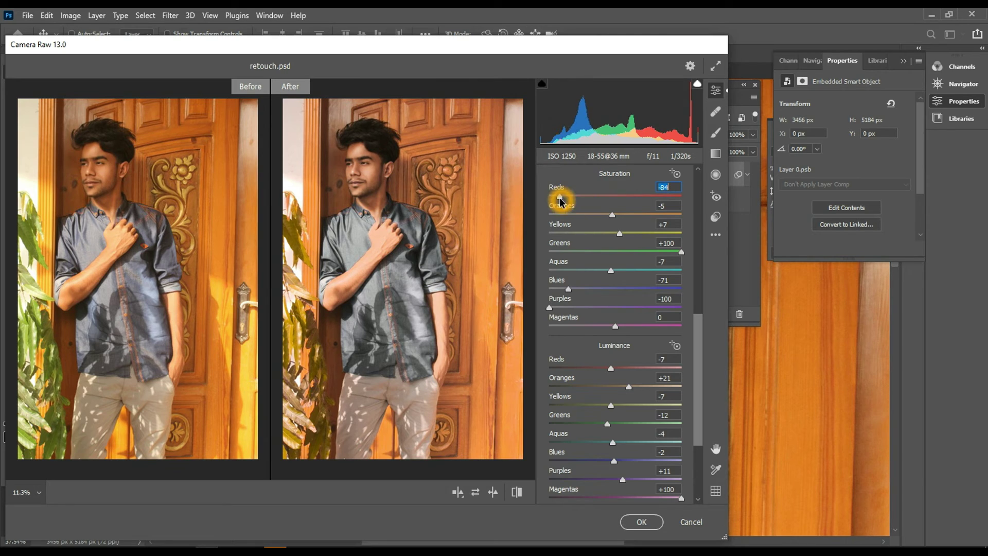
scroll(587, 309, down, 5)
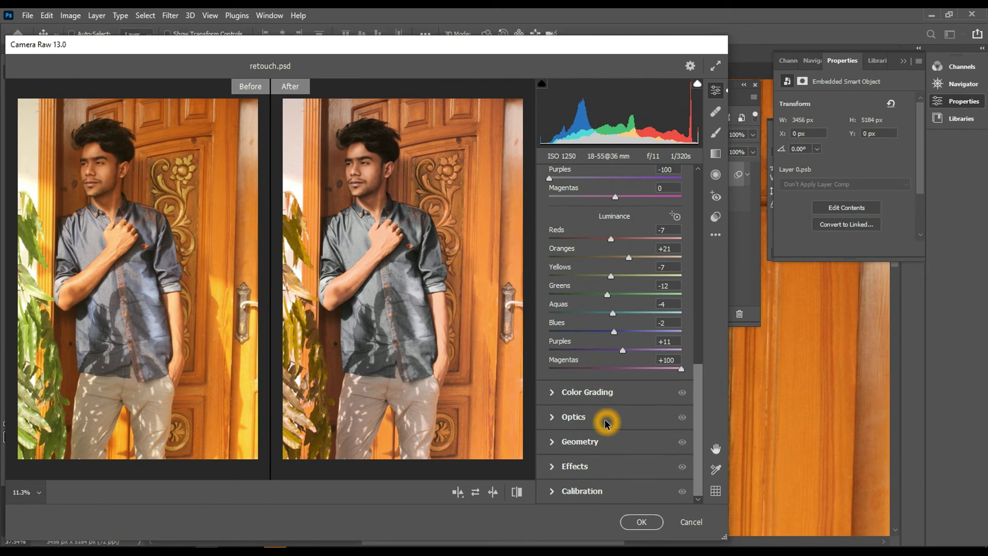
click(588, 392)
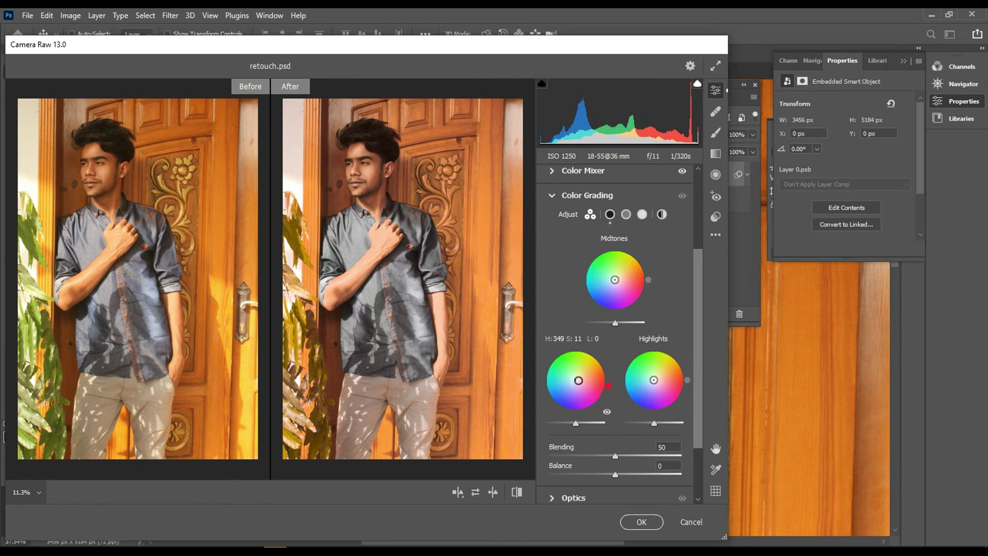
Tint the shadows magenta-red at hue 329 with saturation 43.
mouse_move(578, 382)
mouse_down()
mouse_move(563, 387)
mouse_move(581, 386)
mouse_up()
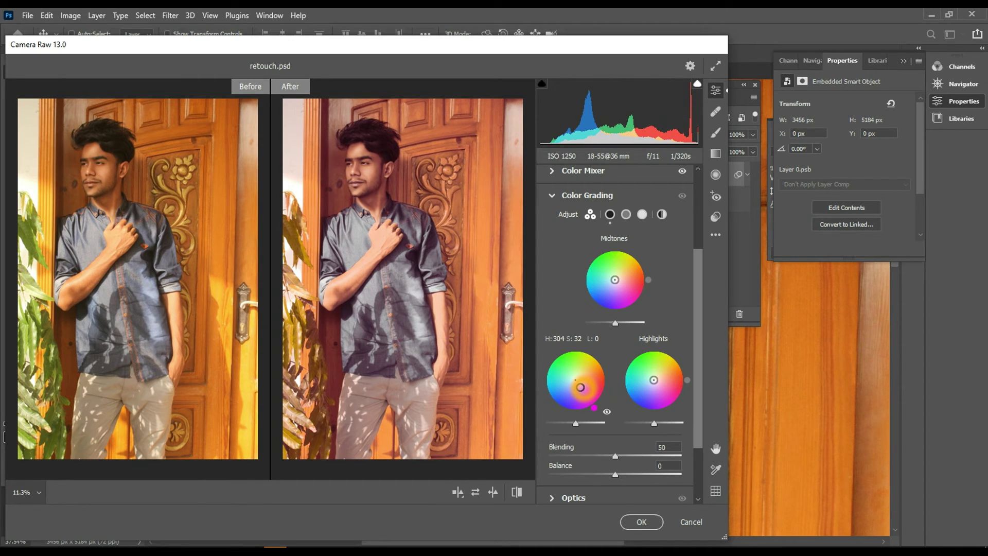
drag(581, 387, 582, 383)
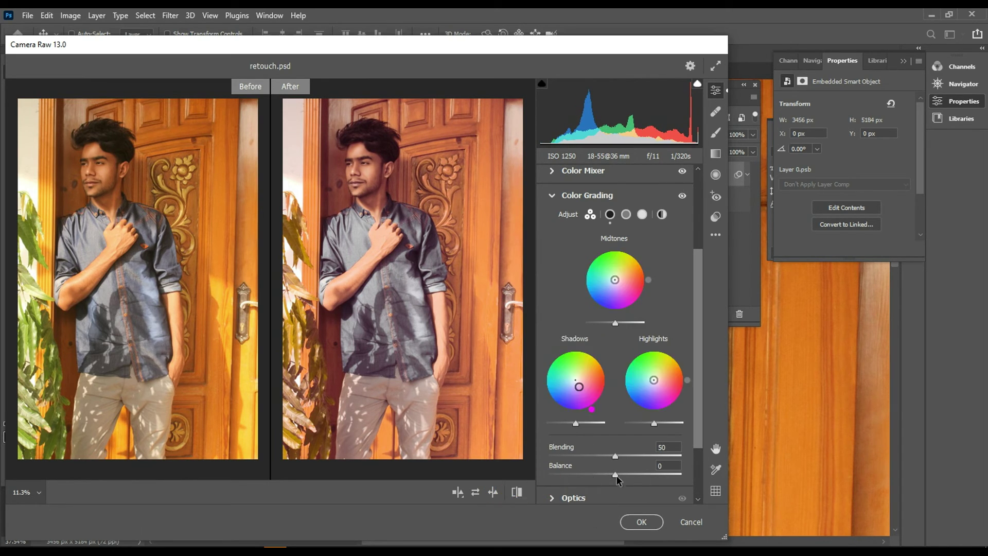
scroll(326, 162, up, 1)
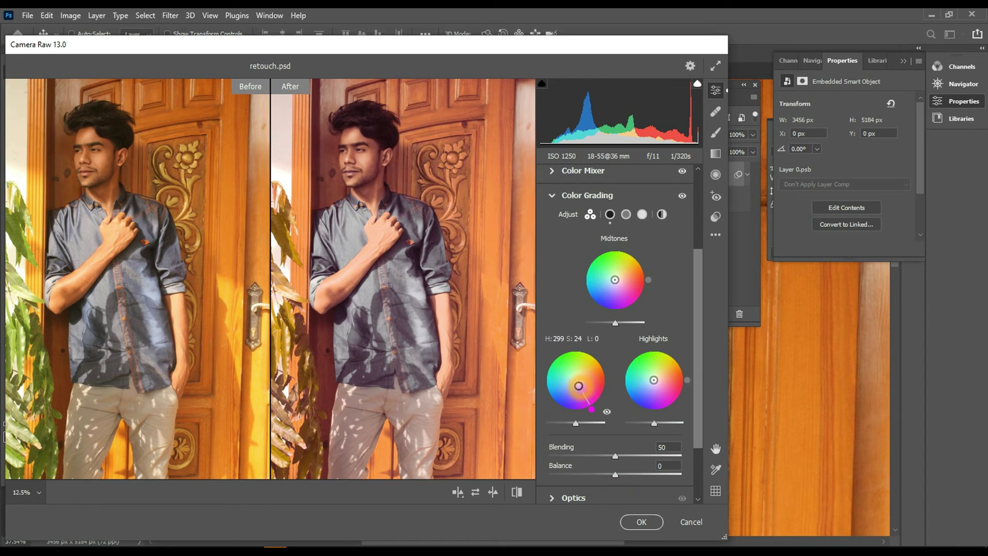
mouse_move(592, 409)
mouse_down()
mouse_move(607, 397)
mouse_move(492, 360)
mouse_move(585, 380)
mouse_move(624, 411)
mouse_up()
drag(582, 384, 585, 386)
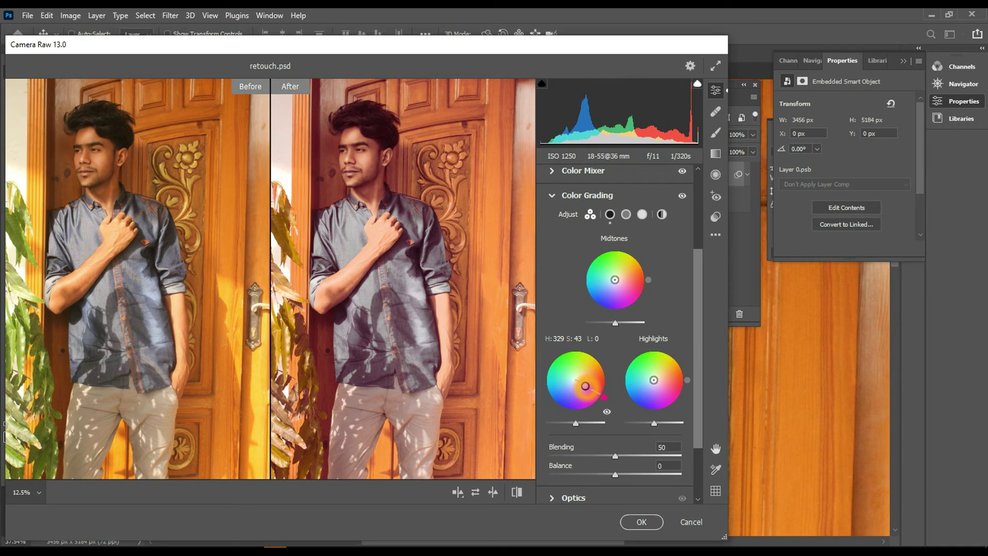
Collapse Color Grading and copy the current Camera Raw settings from the options menu.
click(551, 195)
double_click(716, 449)
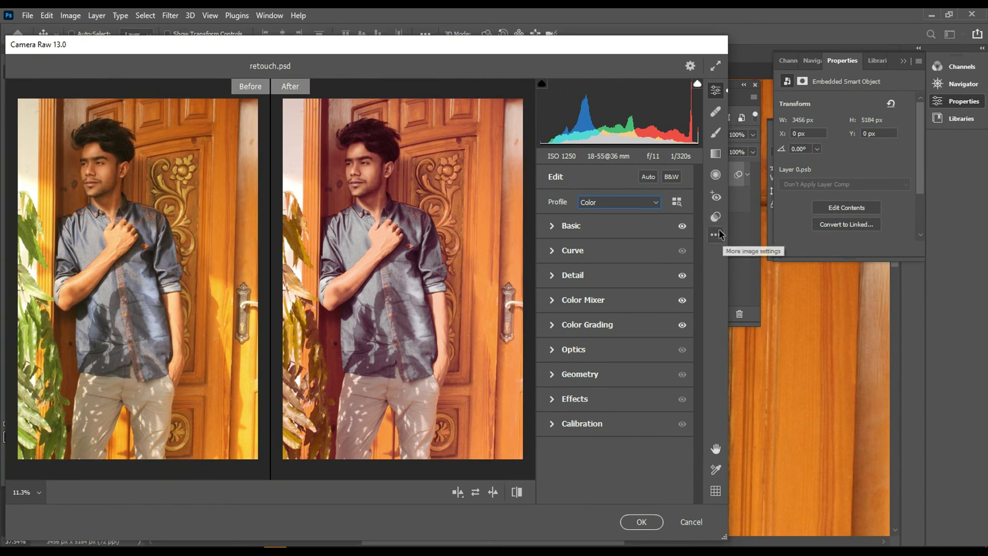
click(715, 234)
click(739, 332)
click(589, 202)
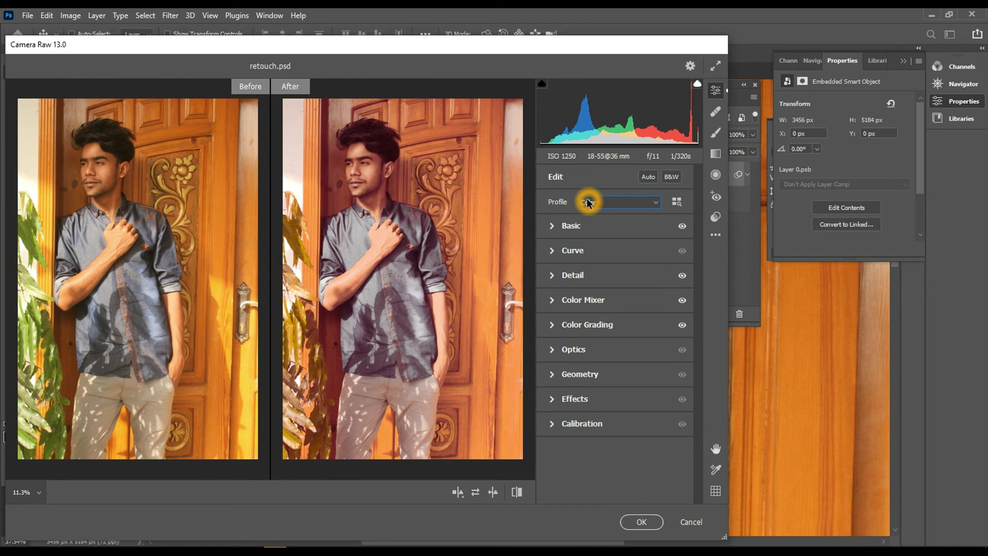
Apply the Camera Raw grading, compare it with the original, and duplicate it as Layer 0 copy.
click(638, 522)
key(ctrl+0)
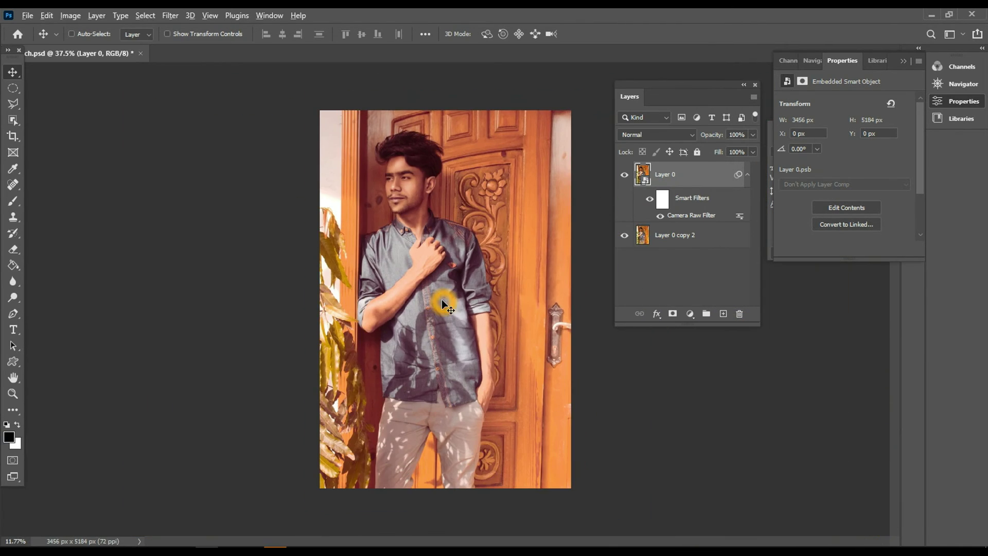
drag(427, 173, 446, 214)
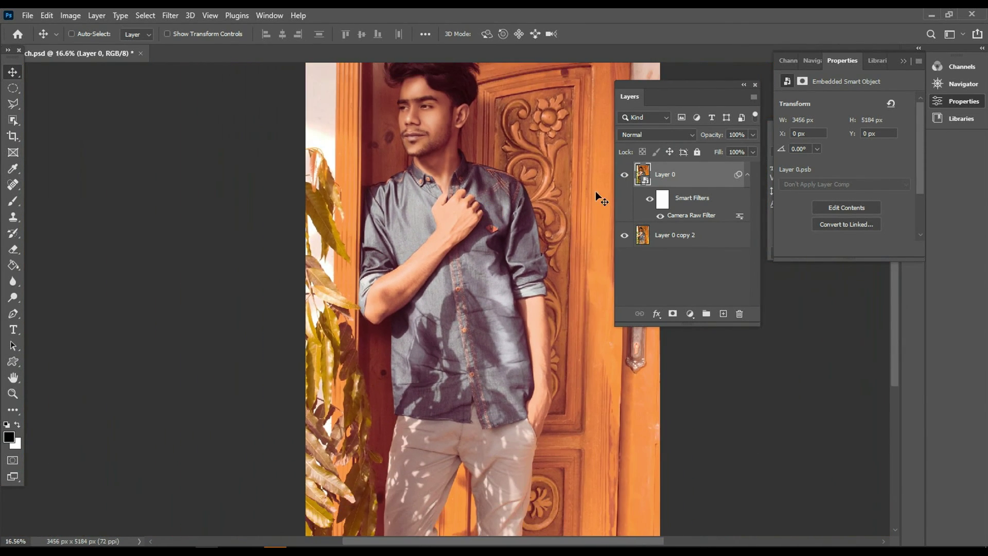
click(624, 175)
click(625, 175)
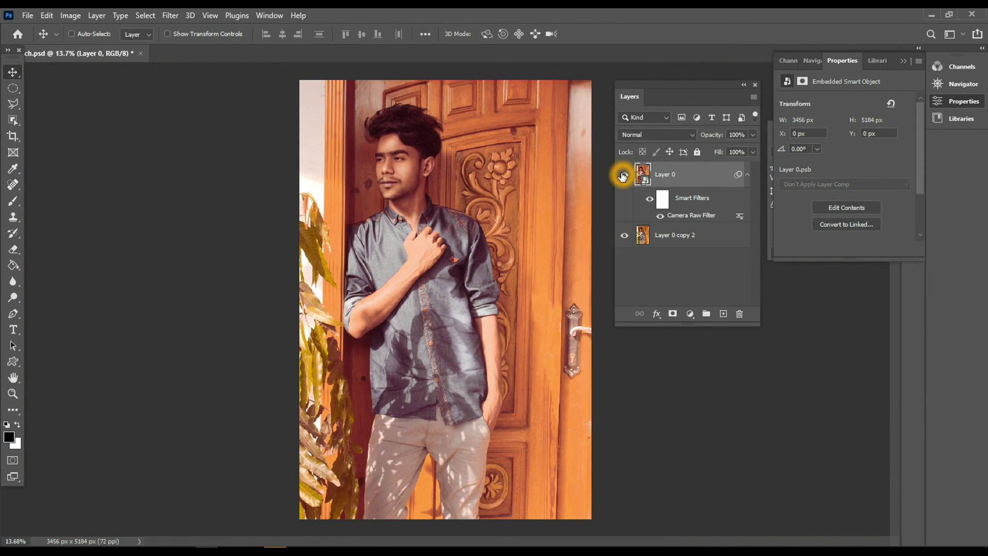
key(ctrl+j)
Try the Monochrome profile in Camera Raw on Layer 0 copy, cancel, then relaunch the filter.
click(170, 15)
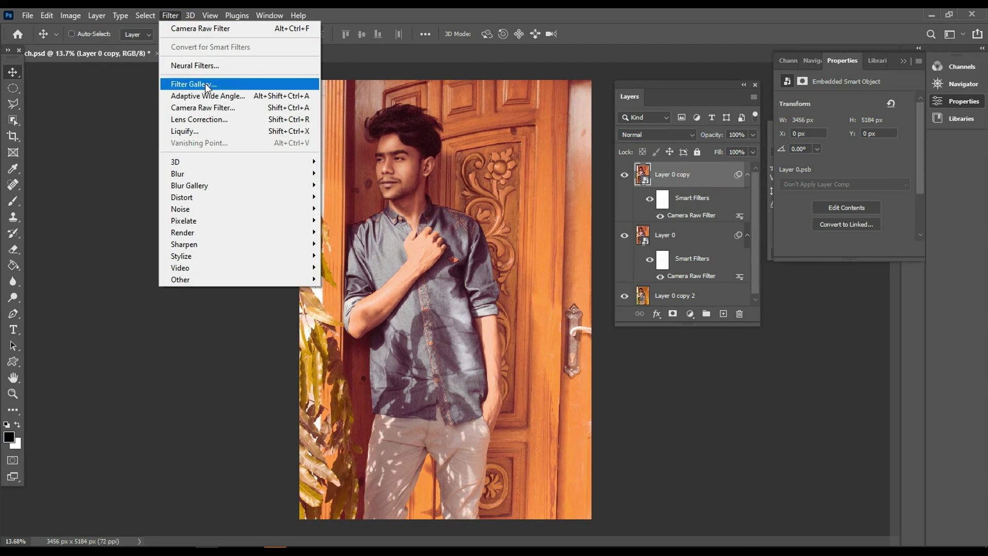
click(647, 179)
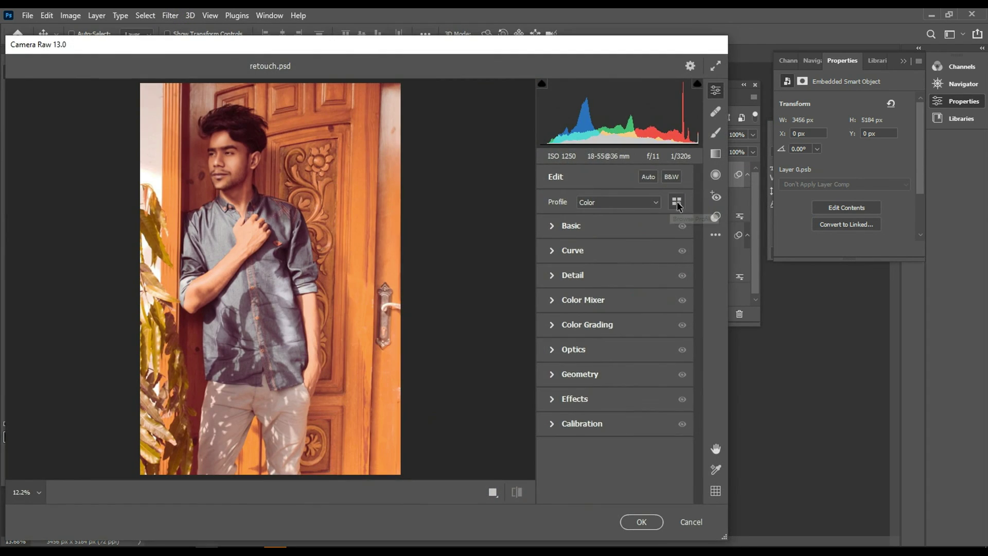
click(621, 204)
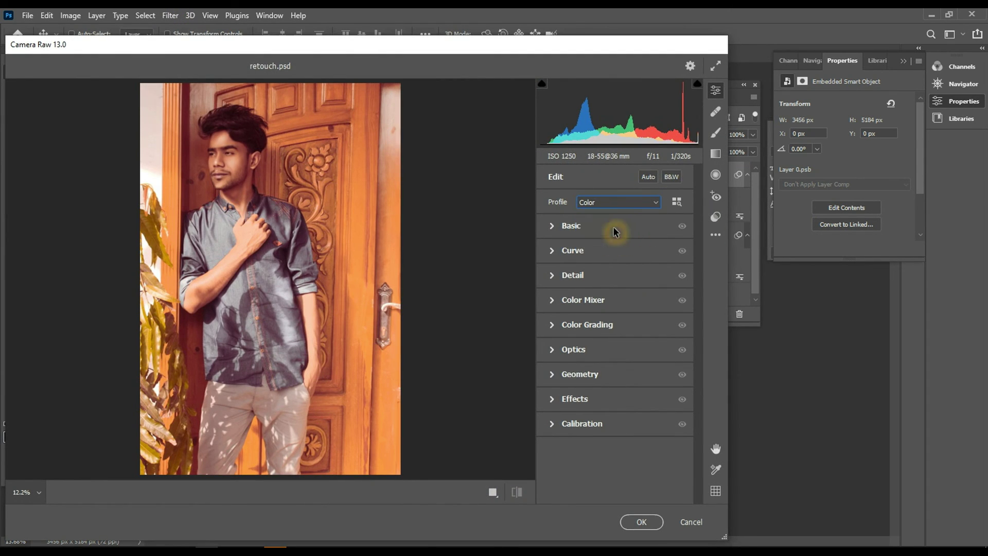
click(617, 202)
click(599, 225)
click(690, 522)
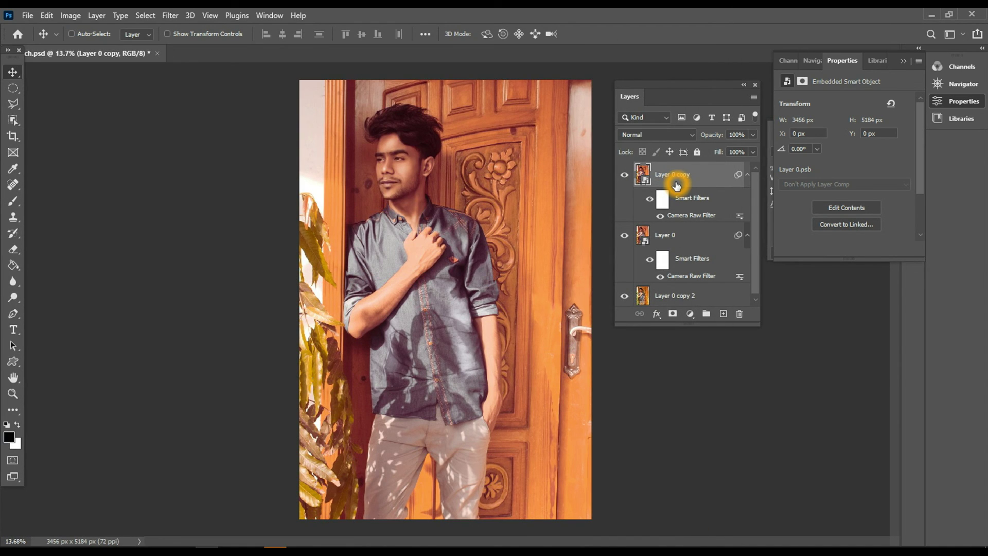
click(170, 14)
key(Escape)
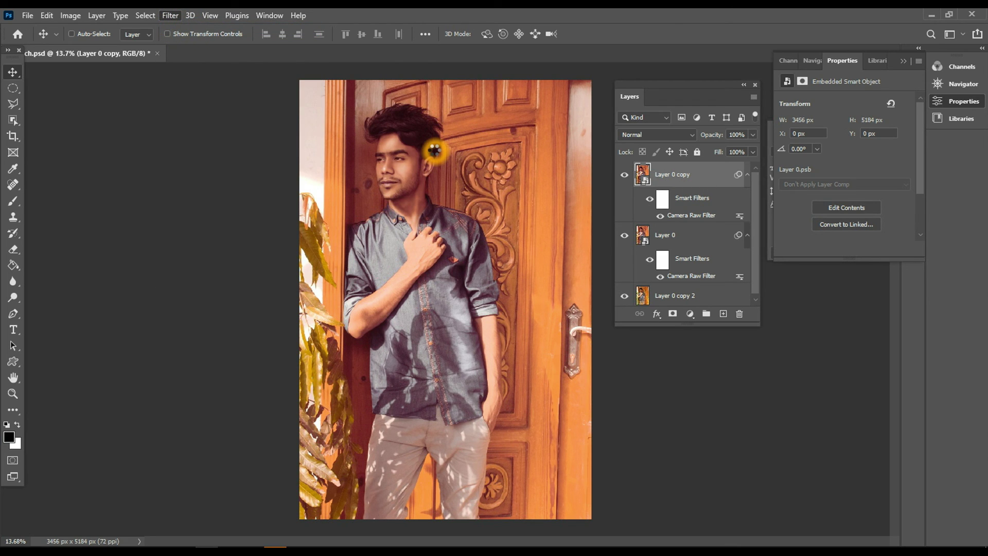
key(ctrl+shift+a)
Paste the earlier Camera Raw settings and switch the profile to Monochrome.
click(716, 234)
click(743, 366)
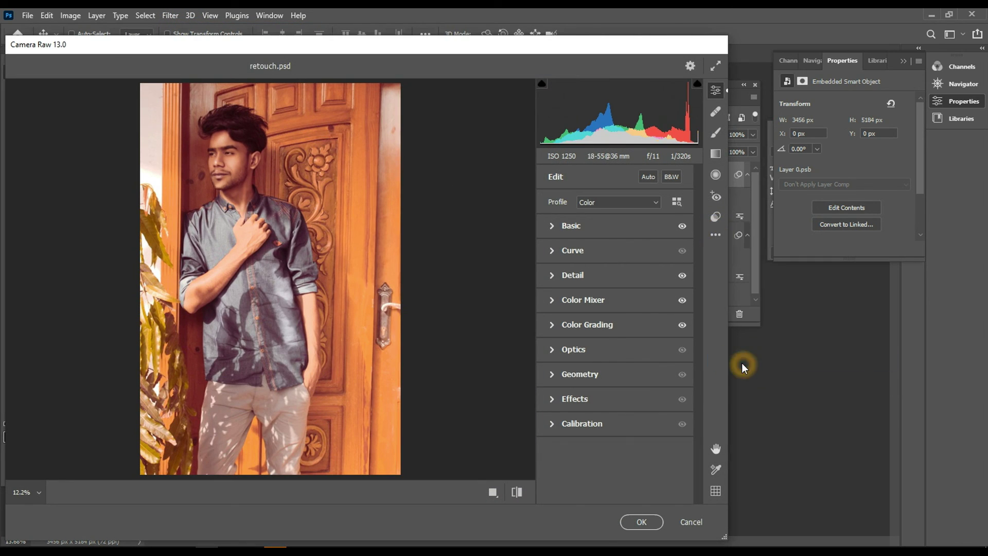
click(612, 201)
click(599, 225)
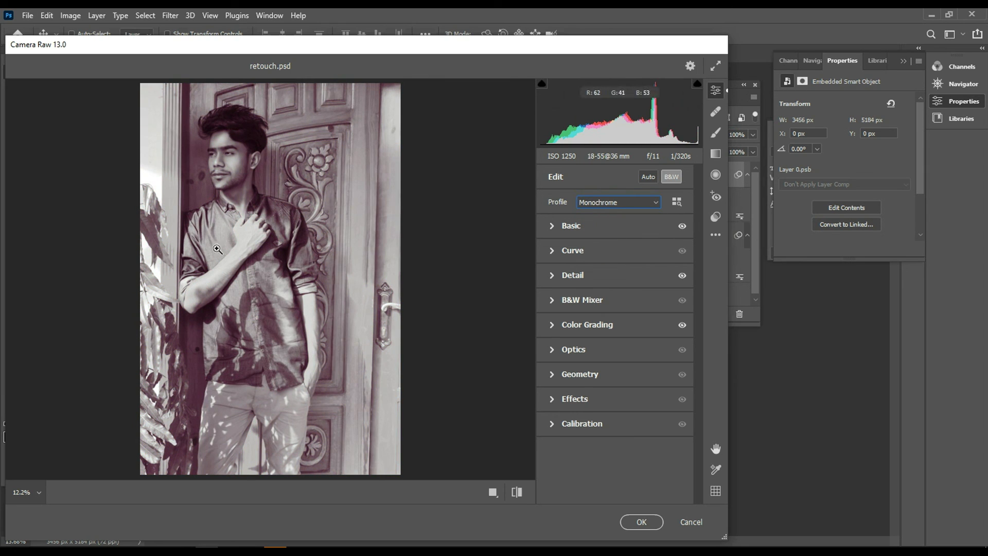
click(216, 182)
click(262, 180)
Adjust the Tint, strengthen the Color Grading shadows tint, and apply the filter.
click(571, 226)
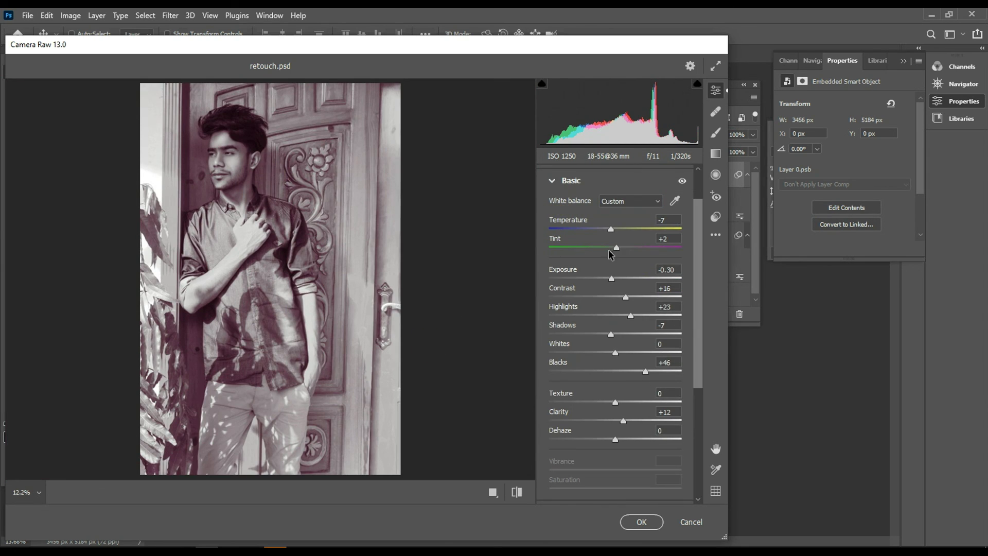
mouse_move(609, 250)
mouse_down()
mouse_move(587, 249)
mouse_move(644, 228)
mouse_move(611, 227)
mouse_up()
scroll(624, 364, down, 5)
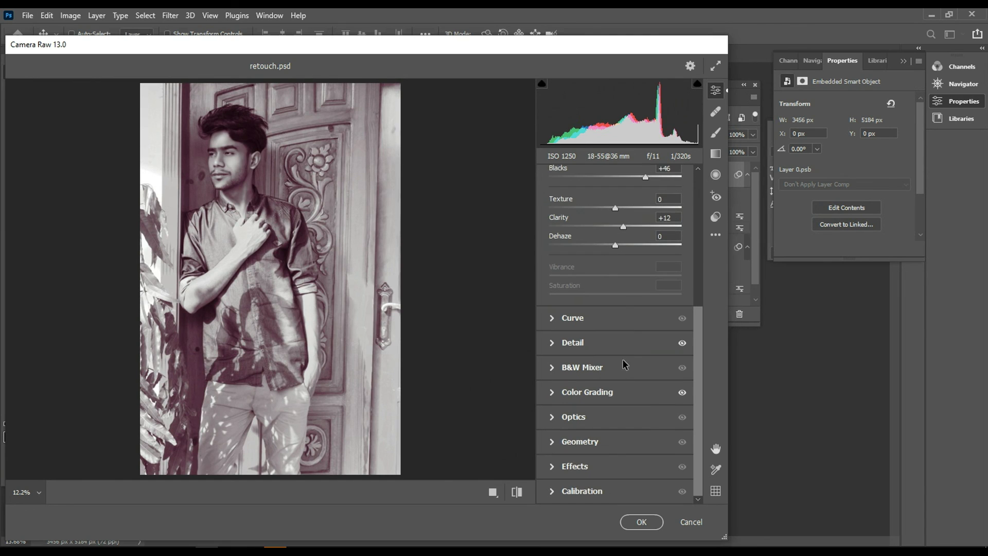
click(559, 370)
click(555, 294)
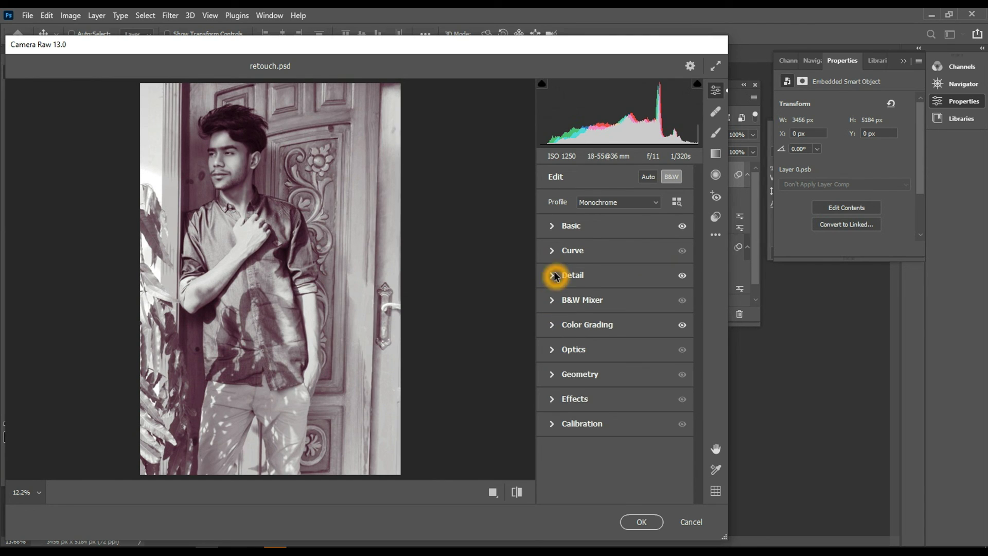
click(552, 324)
drag(586, 387, 580, 396)
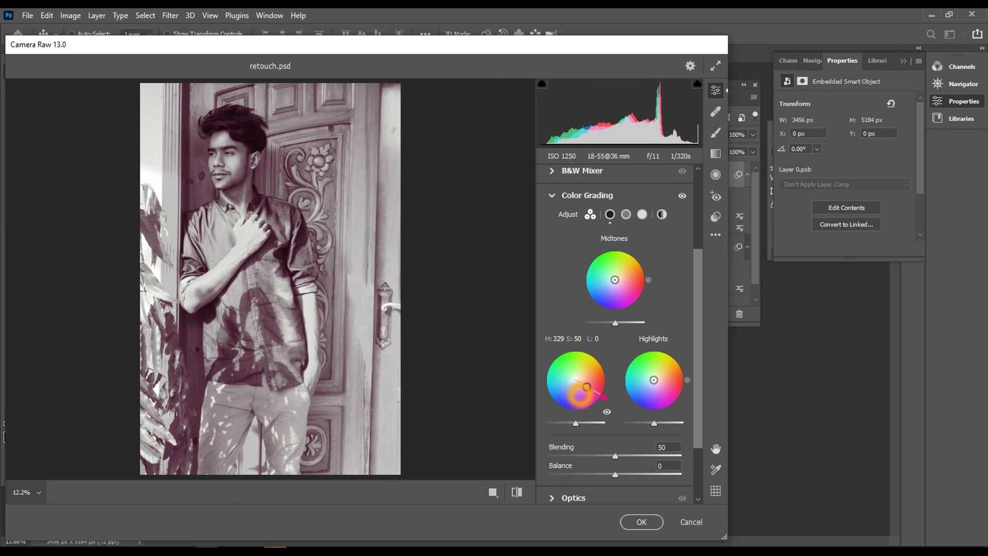
click(642, 521)
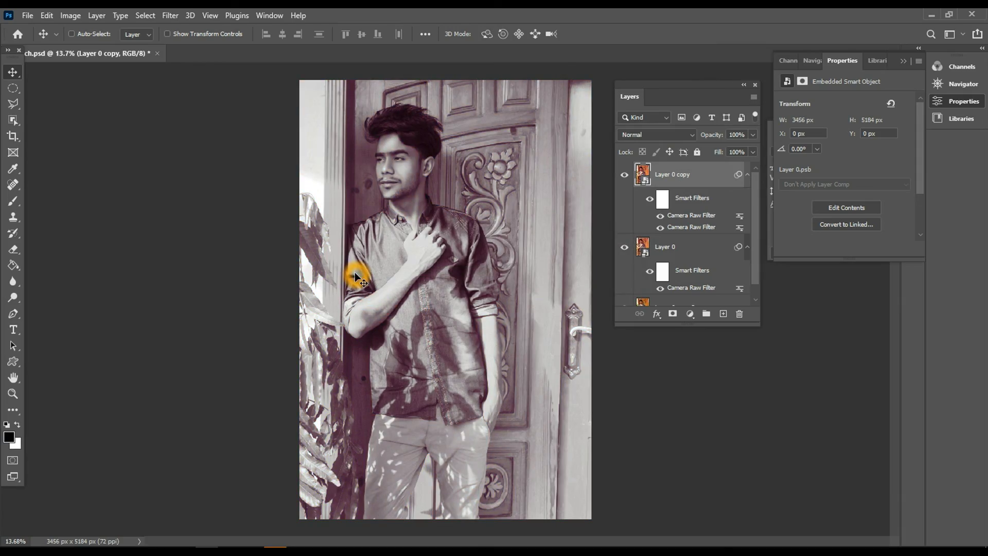